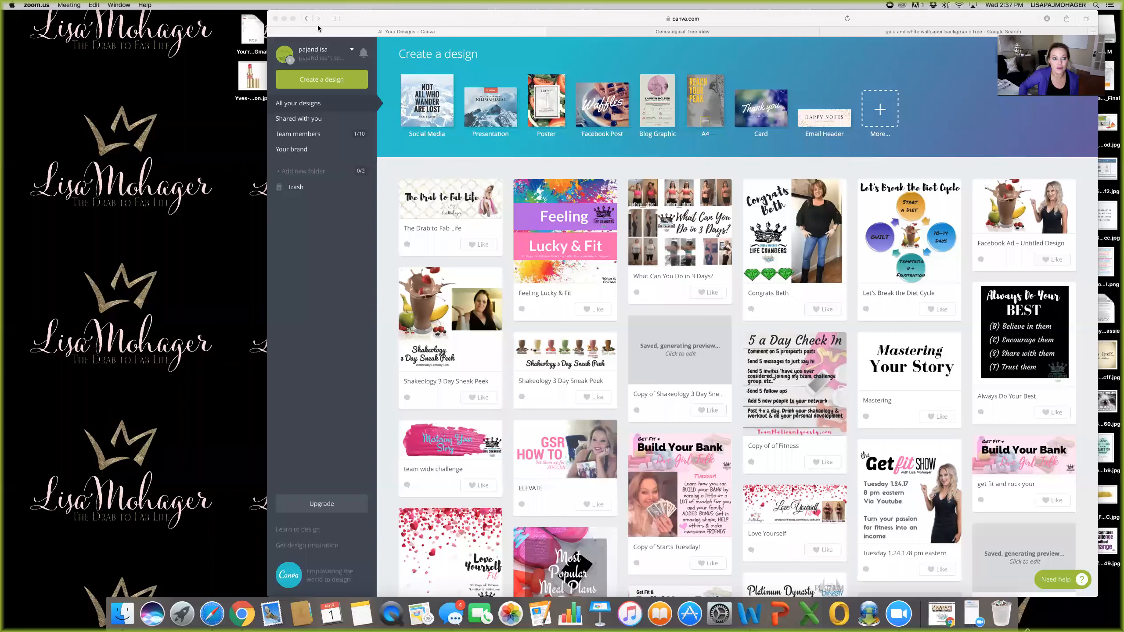
Step: Enlarge the browser window, show all available design types and create a new Social Media design
{"action": "left_click", "coordinate": [293, 18]}
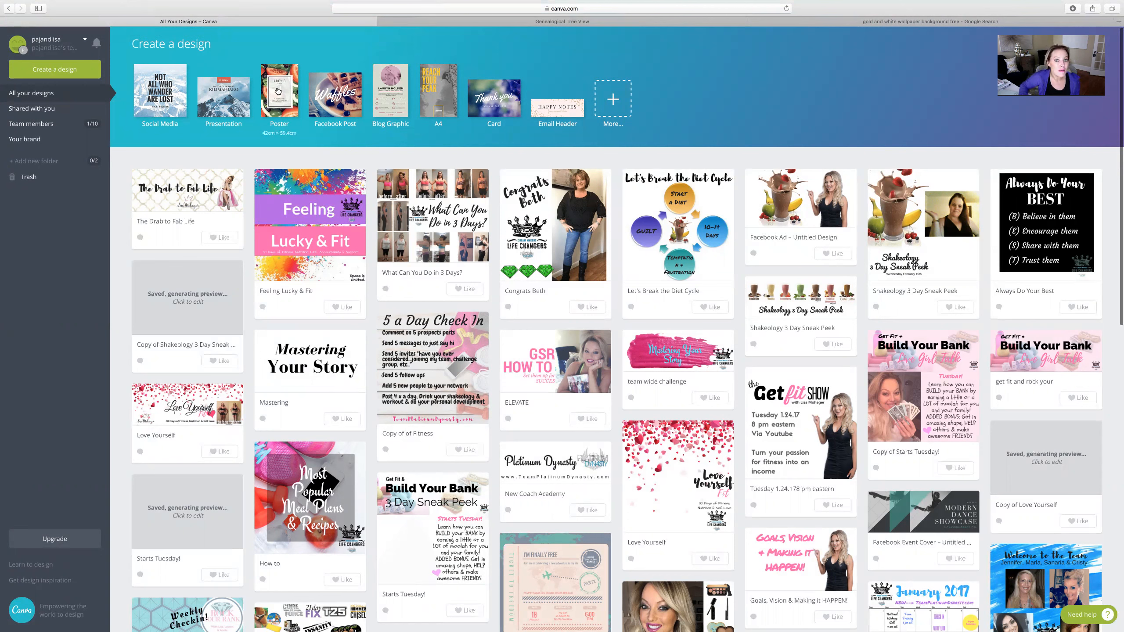
{"action": "left_click", "coordinate": [613, 104]}
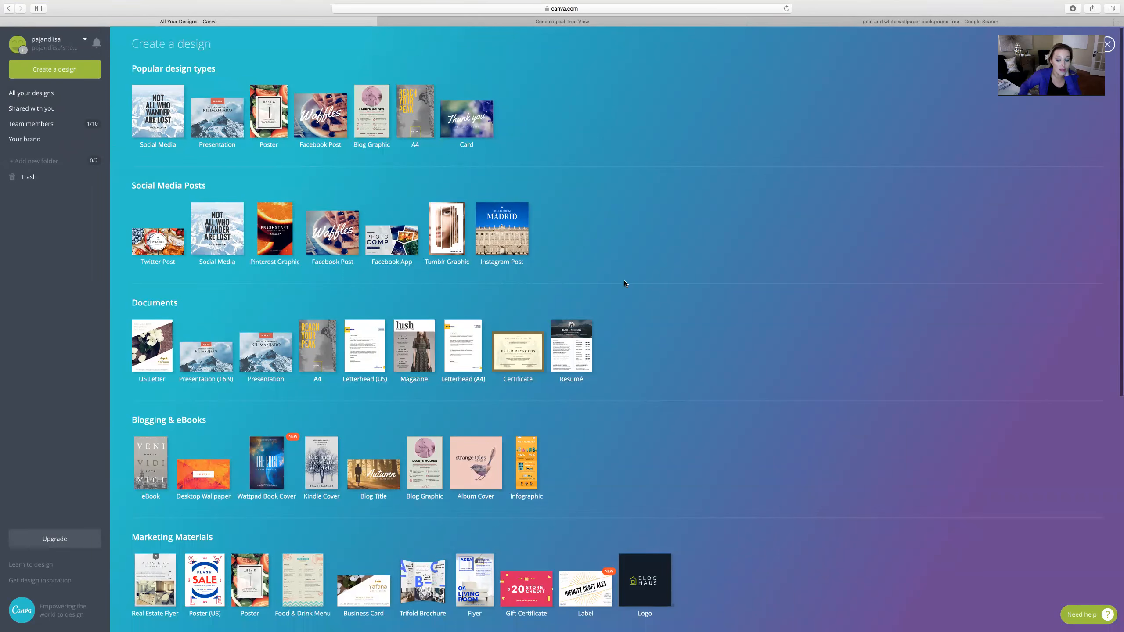
{"action": "scroll", "coordinate": [693, 392], "scroll_direction": "down", "scroll_amount": 7}
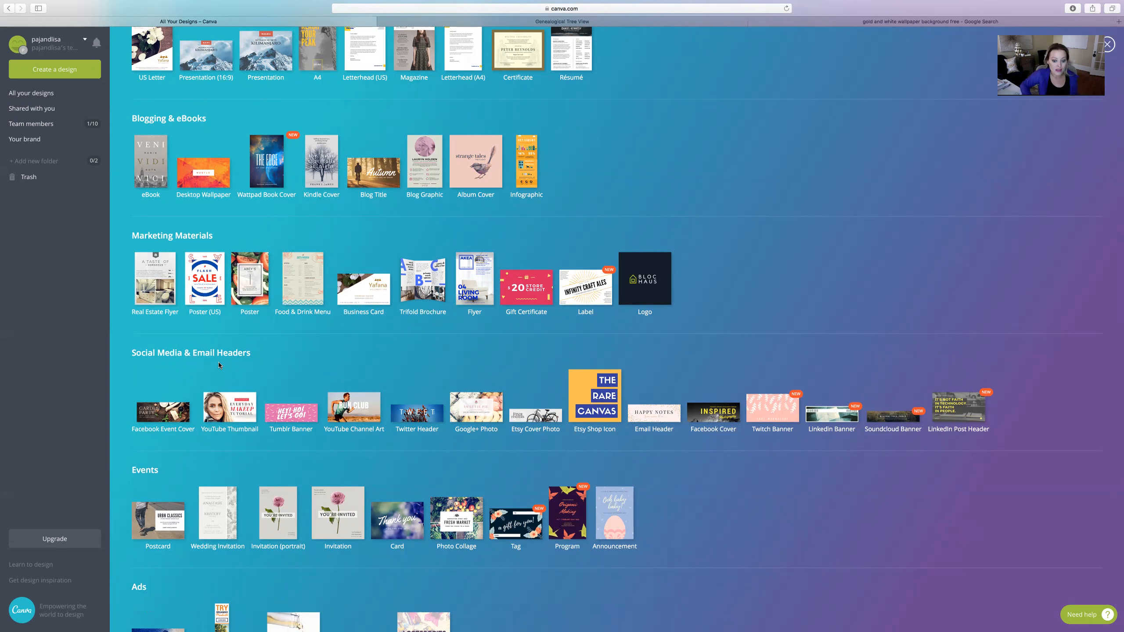
{"action": "scroll", "coordinate": [125, 455], "scroll_direction": "down", "scroll_amount": 3}
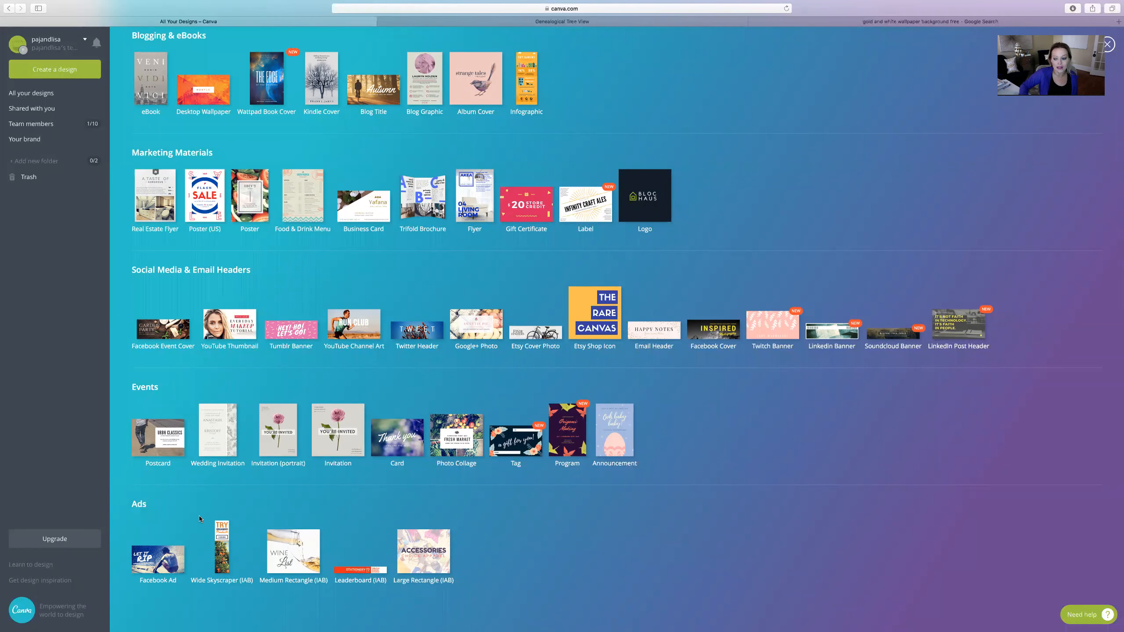
{"action": "scroll", "coordinate": [319, 432], "scroll_direction": "up", "scroll_amount": 10}
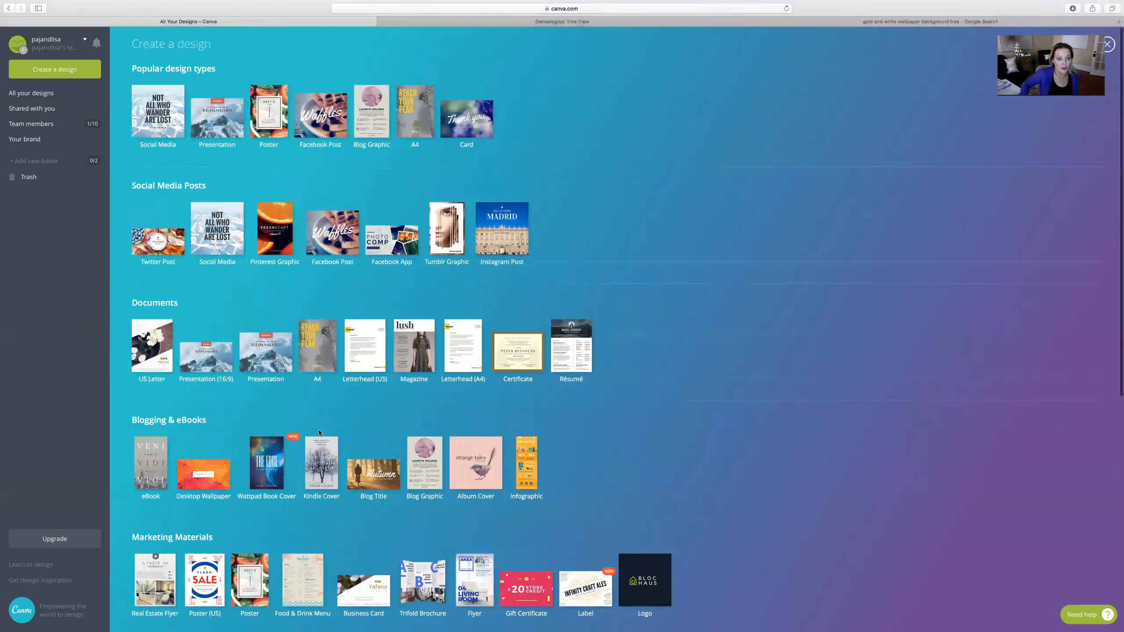
{"action": "left_click", "coordinate": [169, 111]}
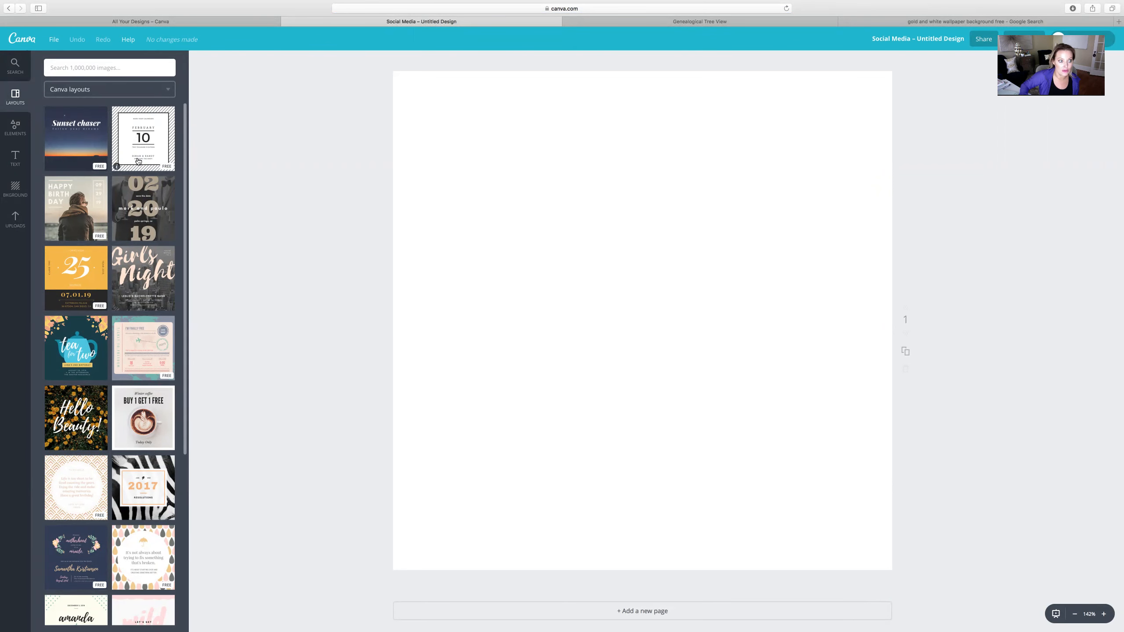
Step: Look through the ready-made Canva layouts offered for the Social Media design
{"action": "scroll", "coordinate": [127, 278], "scroll_direction": "down", "scroll_amount": 10}
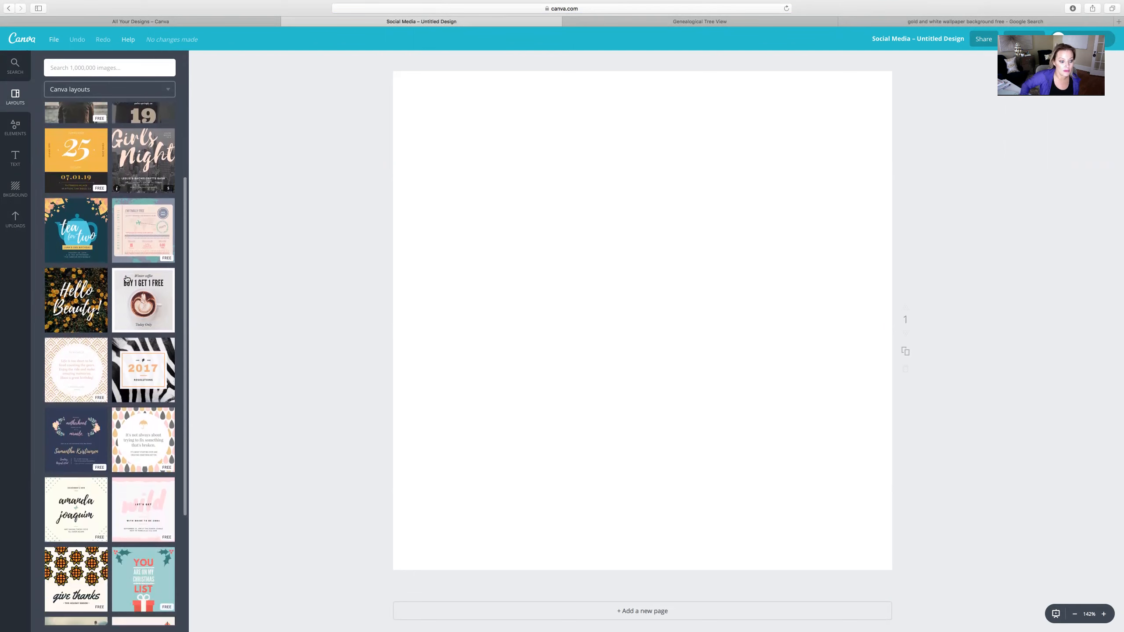
{"action": "scroll", "coordinate": [127, 279], "scroll_direction": "down", "scroll_amount": 15}
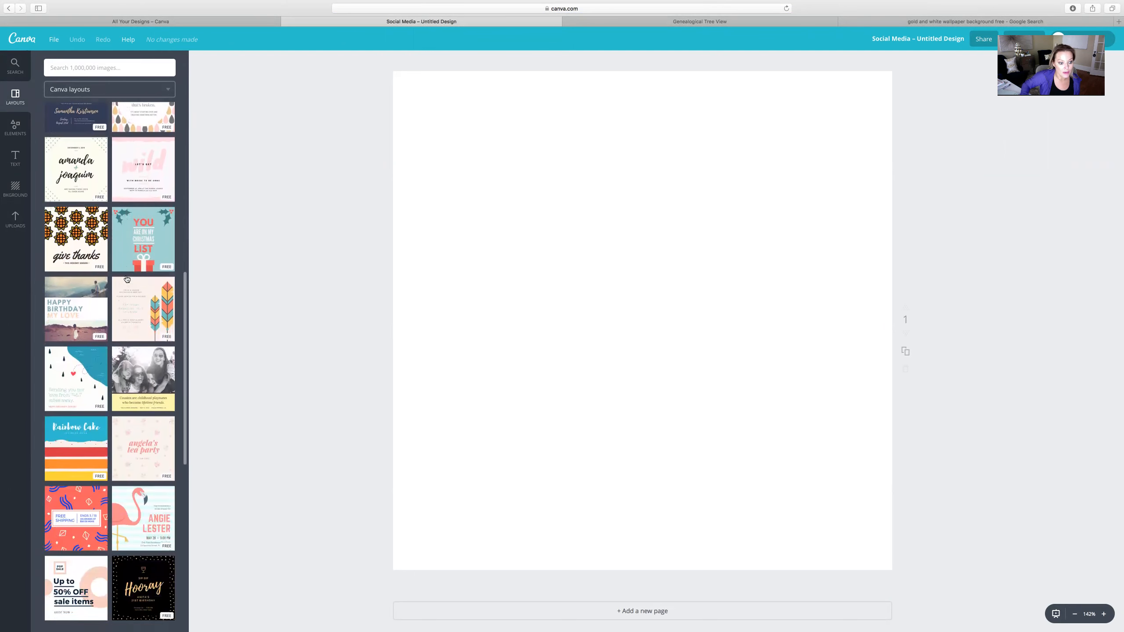
{"action": "scroll", "coordinate": [126, 279], "scroll_direction": "down", "scroll_amount": 15}
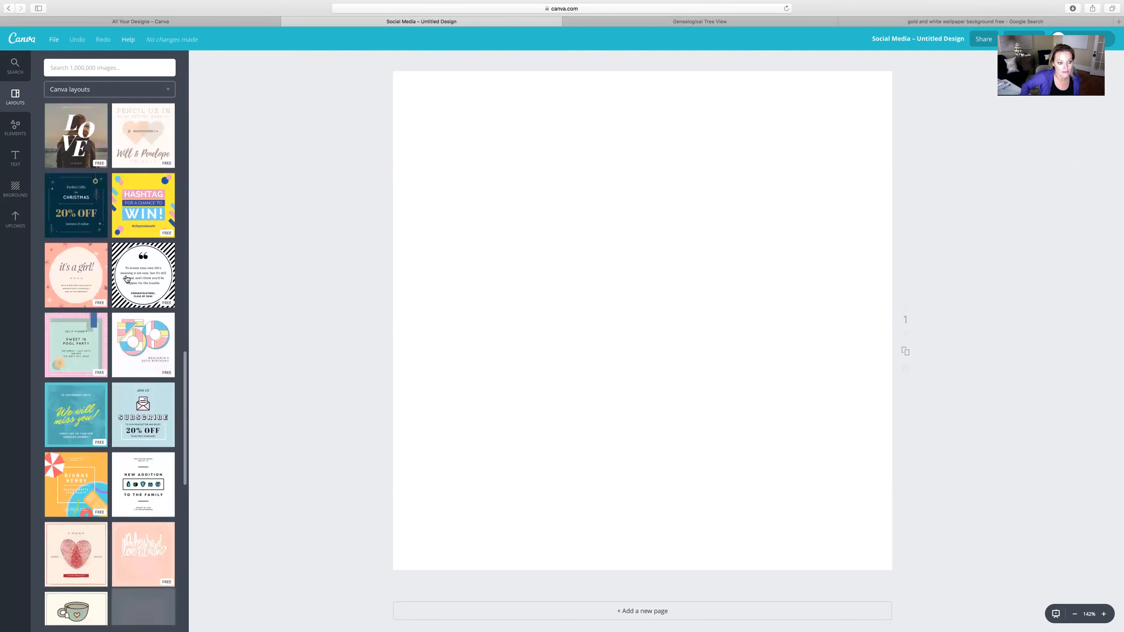
{"action": "scroll", "coordinate": [127, 279], "scroll_direction": "down", "scroll_amount": 8}
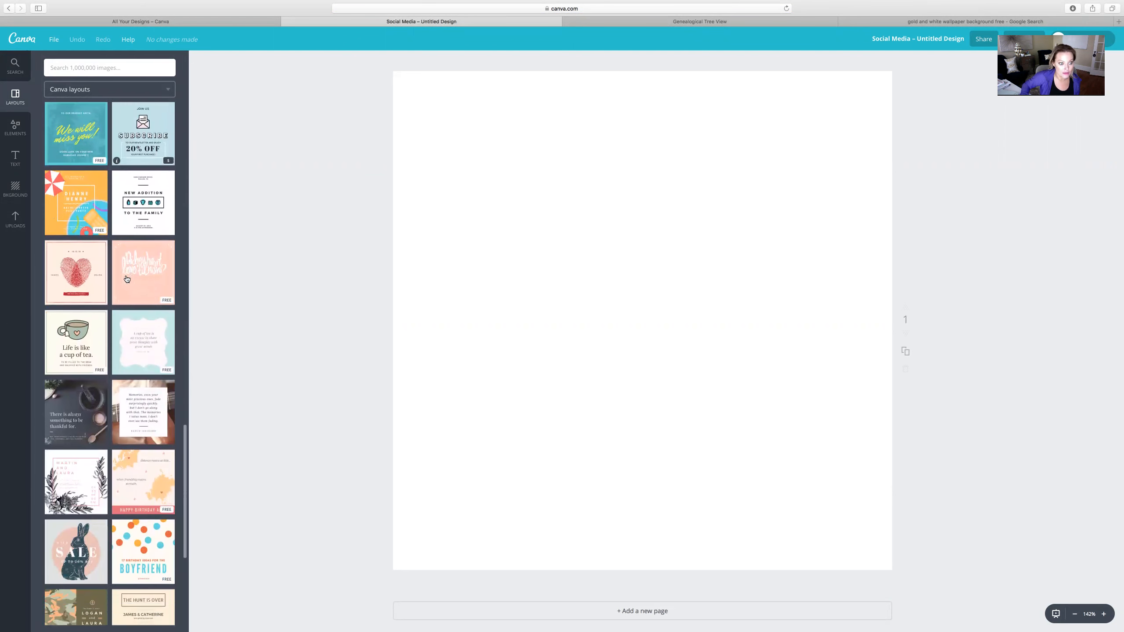
{"action": "scroll", "coordinate": [126, 278], "scroll_direction": "down", "scroll_amount": 1}
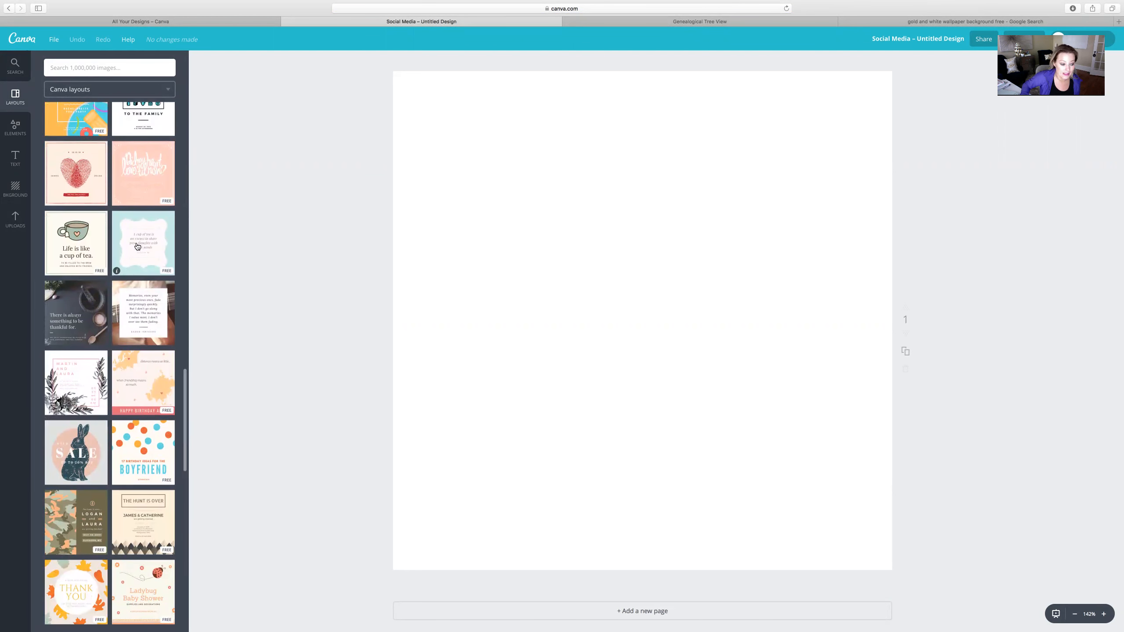
{"action": "scroll", "coordinate": [137, 247], "scroll_direction": "down", "scroll_amount": 3}
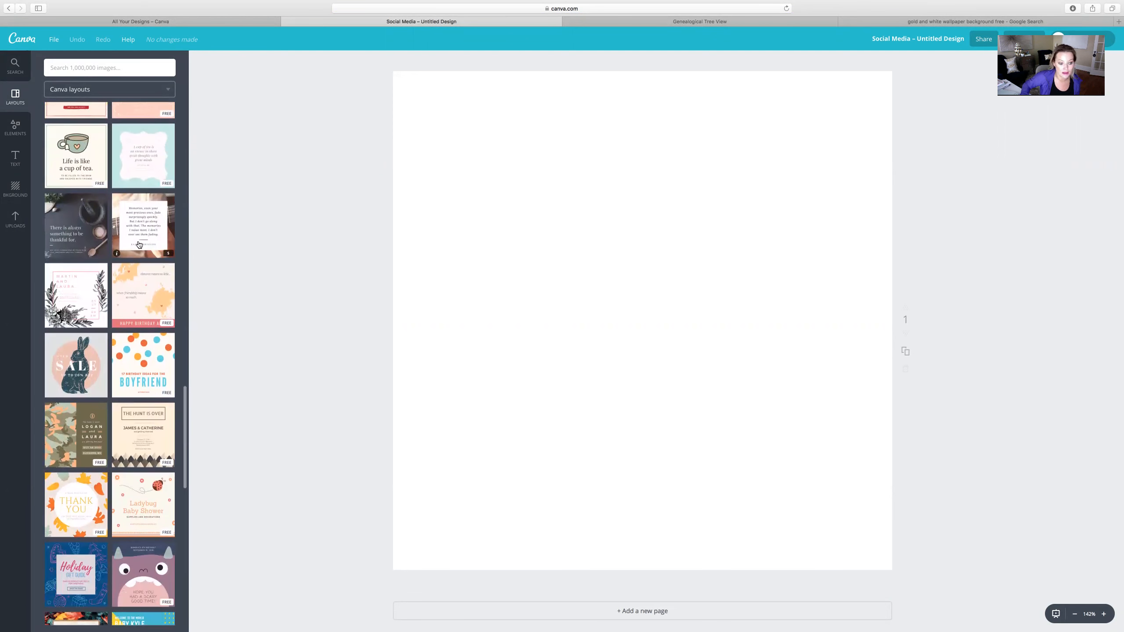
{"action": "scroll", "coordinate": [139, 245], "scroll_direction": "down", "scroll_amount": 5}
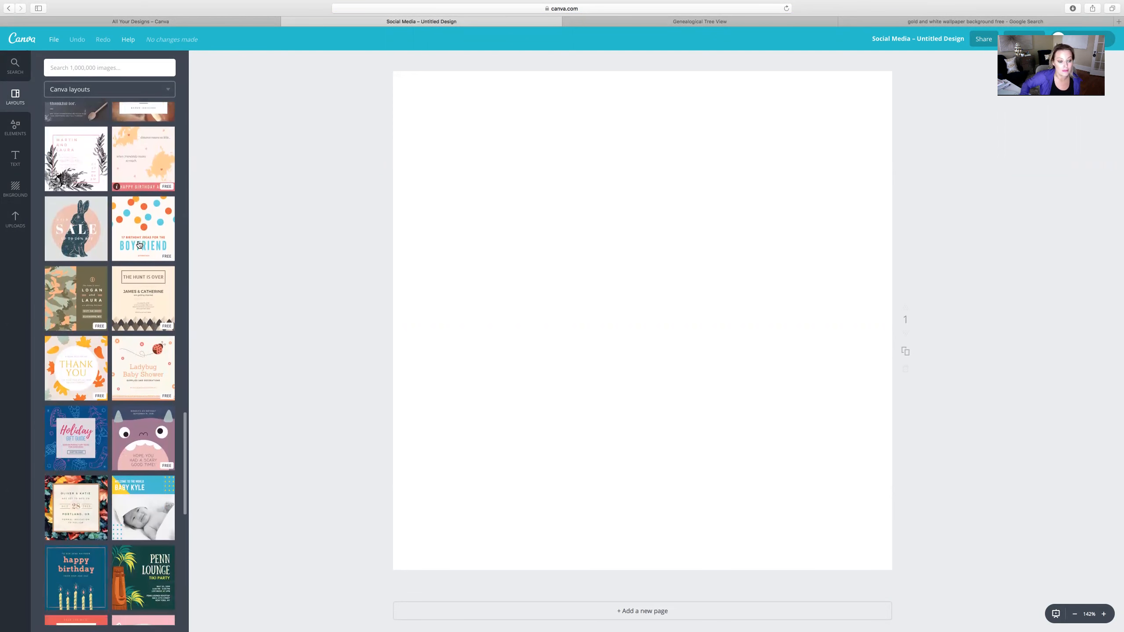
{"action": "scroll", "coordinate": [139, 244], "scroll_direction": "down", "scroll_amount": 10}
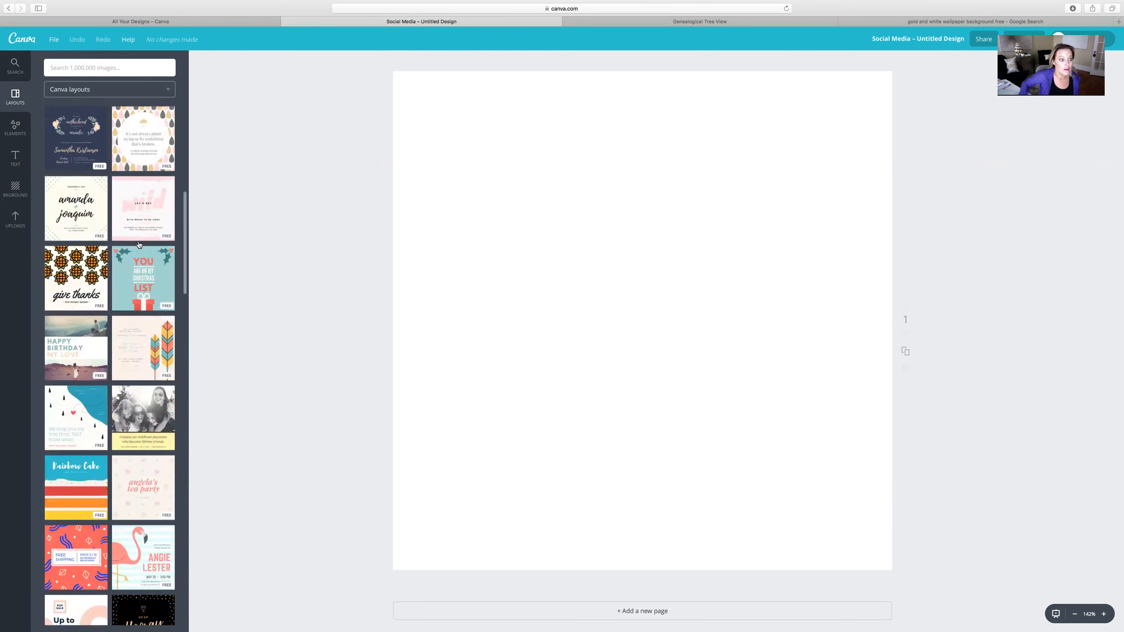
{"action": "scroll", "coordinate": [97, 244], "scroll_direction": "up", "scroll_amount": 12}
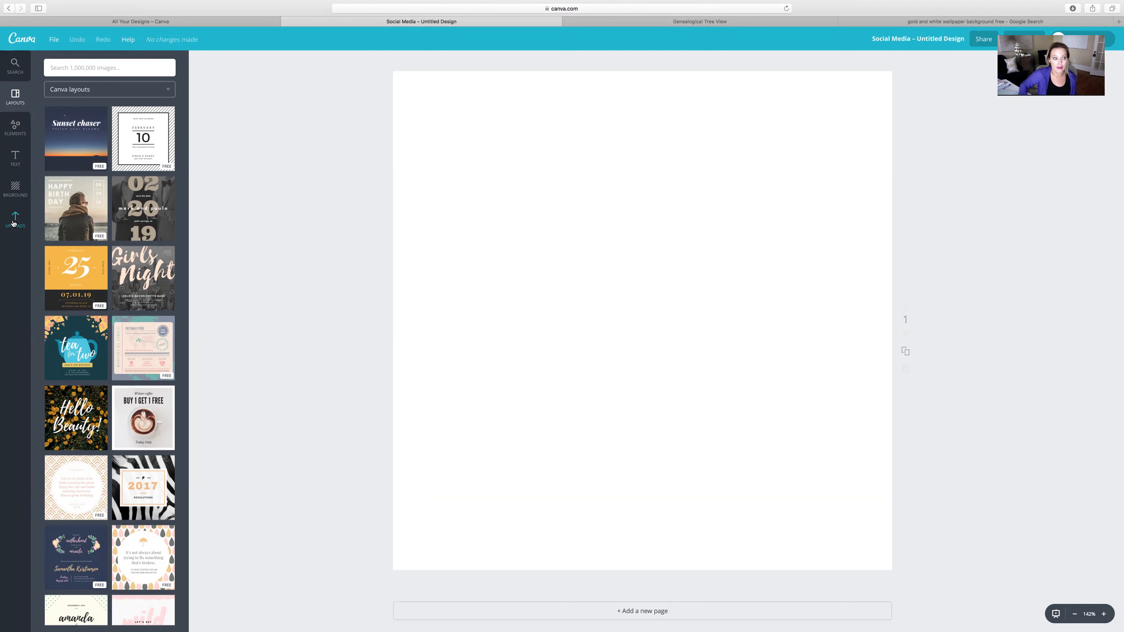
Step: Switch to the Google image results and preview the gold and white quatrefoil wallpaper pattern
{"action": "mouse_move", "coordinate": [724, 4]}
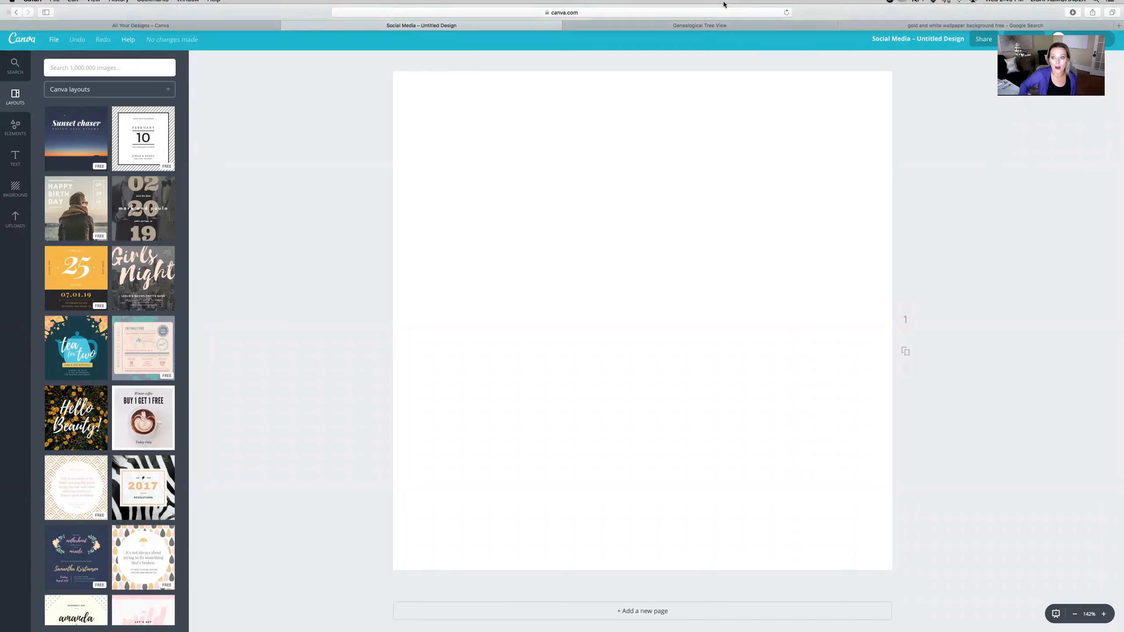
{"action": "left_click", "coordinate": [901, 29]}
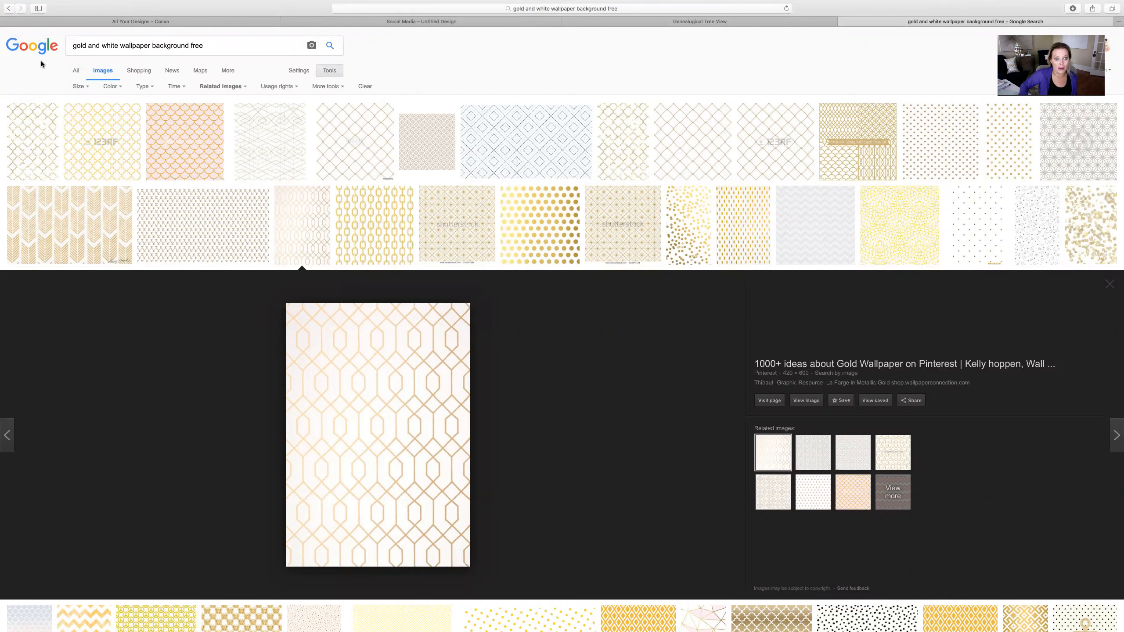
{"action": "left_click", "coordinate": [1111, 285]}
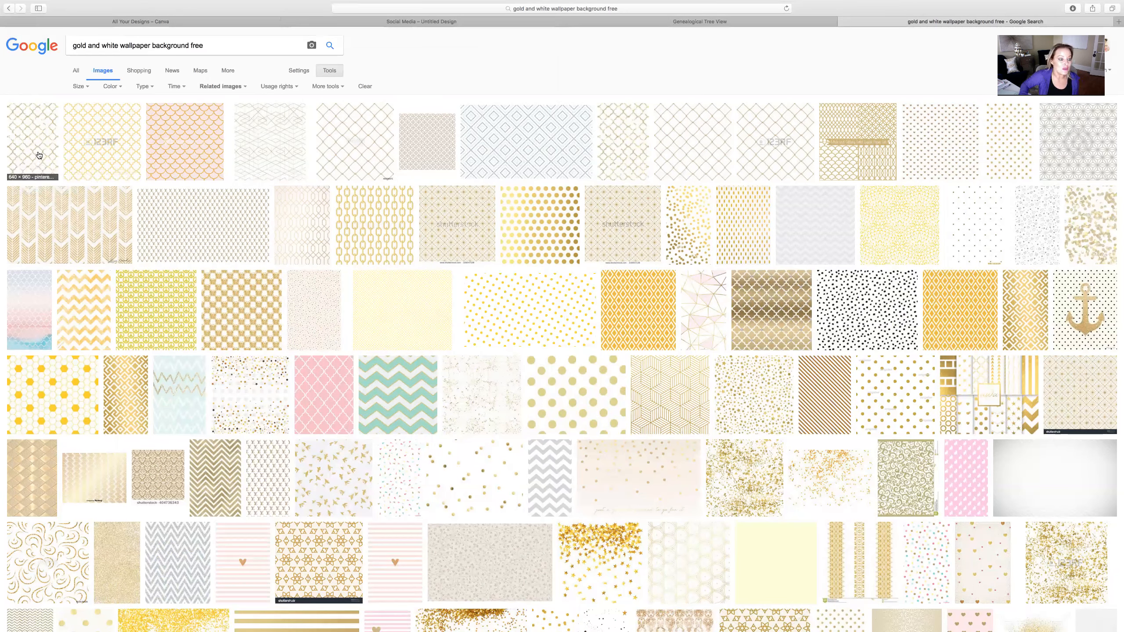
{"action": "left_click", "coordinate": [39, 156]}
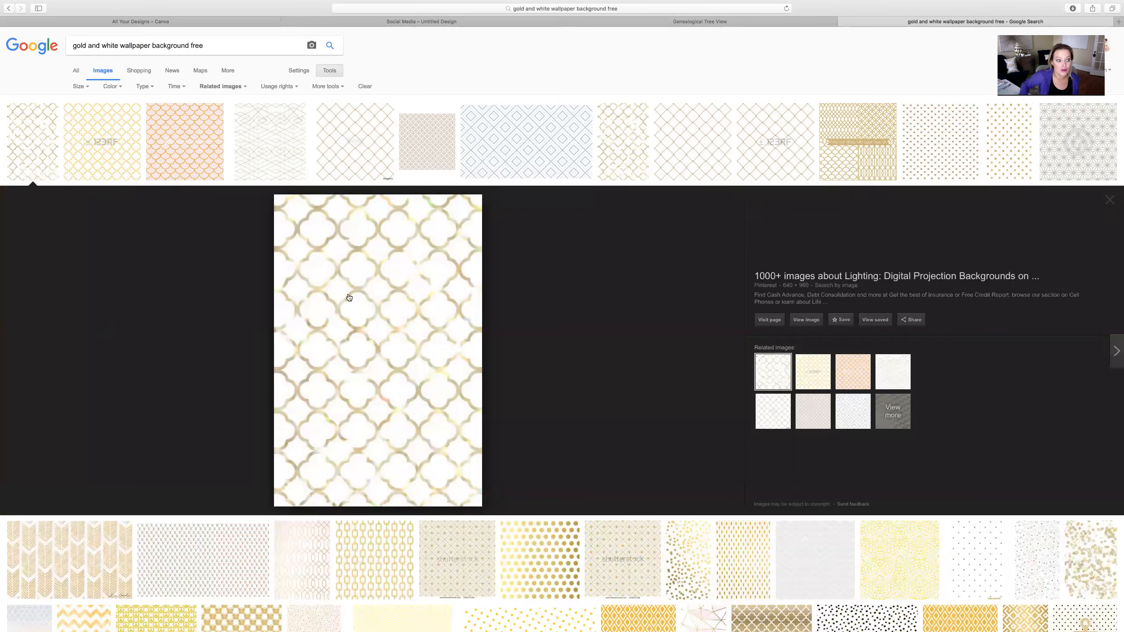
{"action": "mouse_move", "coordinate": [335, 315]}
{"action": "left_mouse_down"}
{"action": "mouse_move", "coordinate": [131, 323]}
{"action": "mouse_move", "coordinate": [214, 299]}
{"action": "mouse_move", "coordinate": [332, 293]}
{"action": "left_mouse_up"}
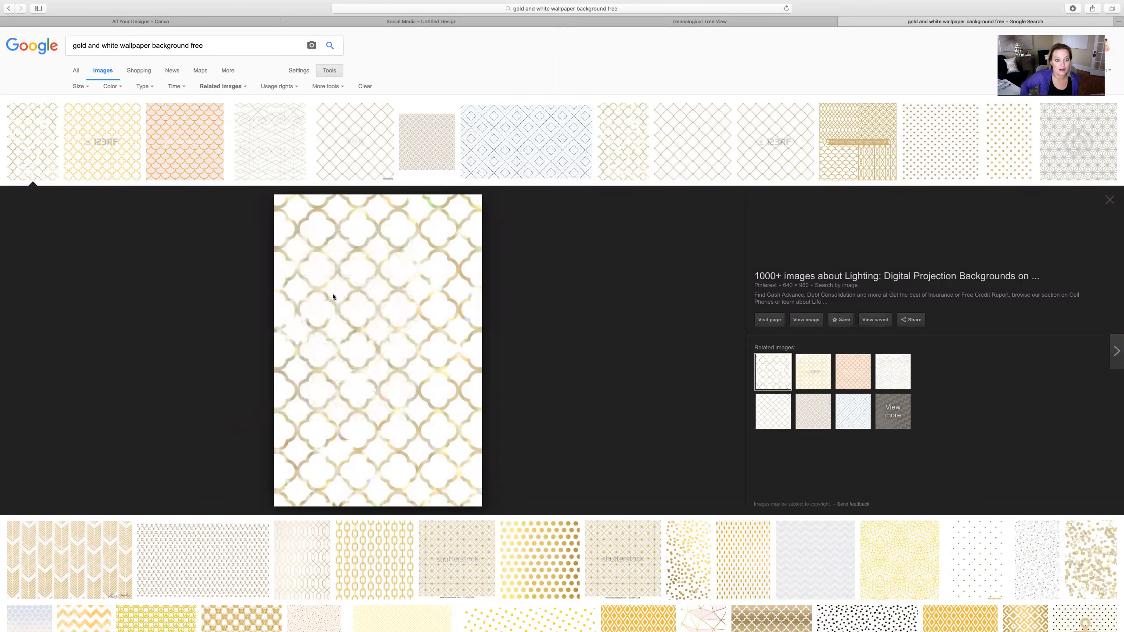
Step: Return to the untitled Social Media design and show the previously uploaded images
{"action": "left_click", "coordinate": [505, 20]}
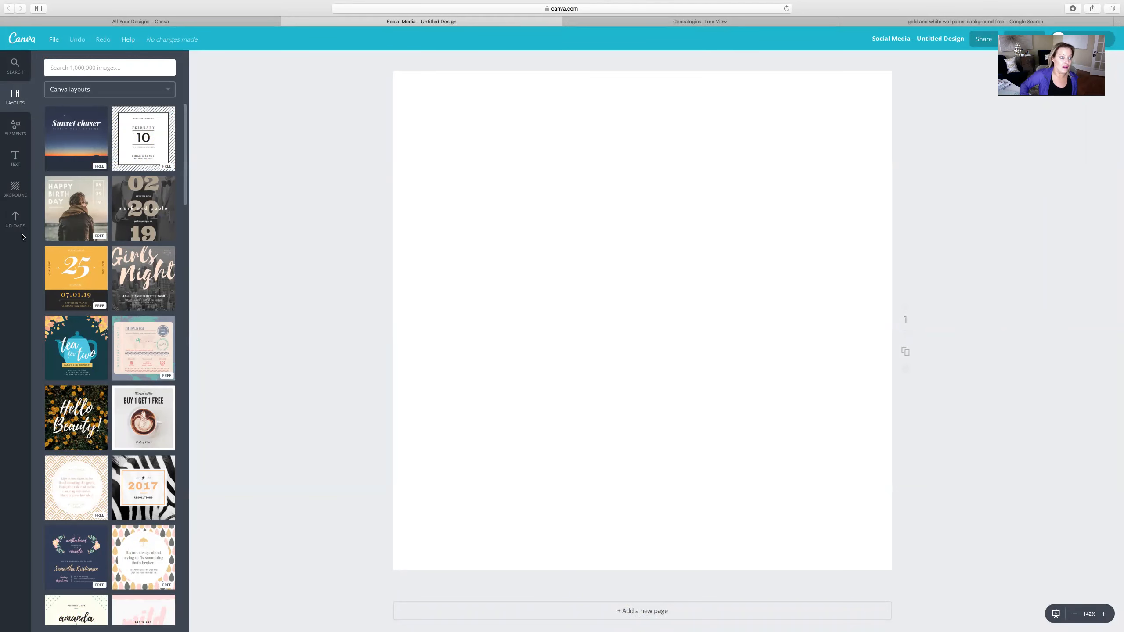
{"action": "left_click", "coordinate": [16, 220]}
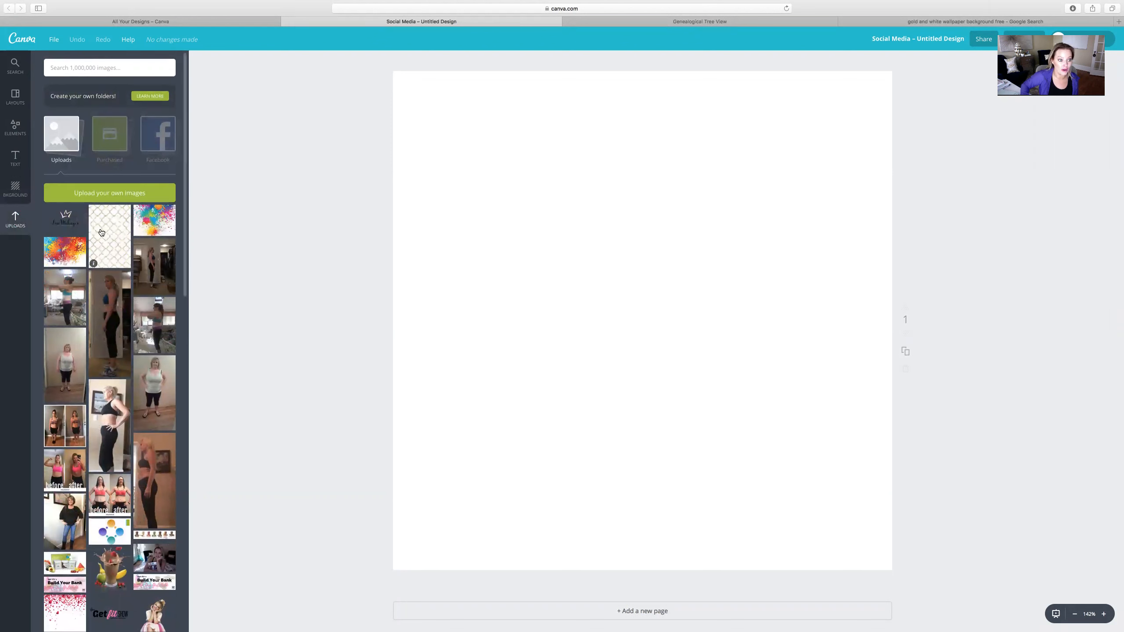
{"action": "left_click", "coordinate": [113, 195]}
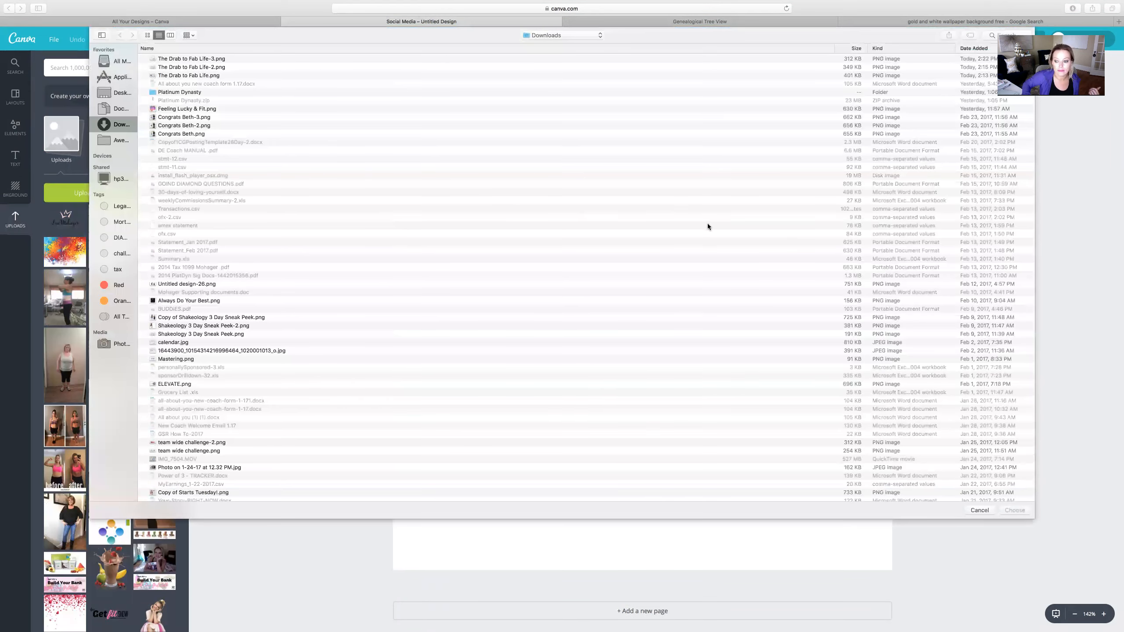
{"action": "left_click", "coordinate": [979, 511]}
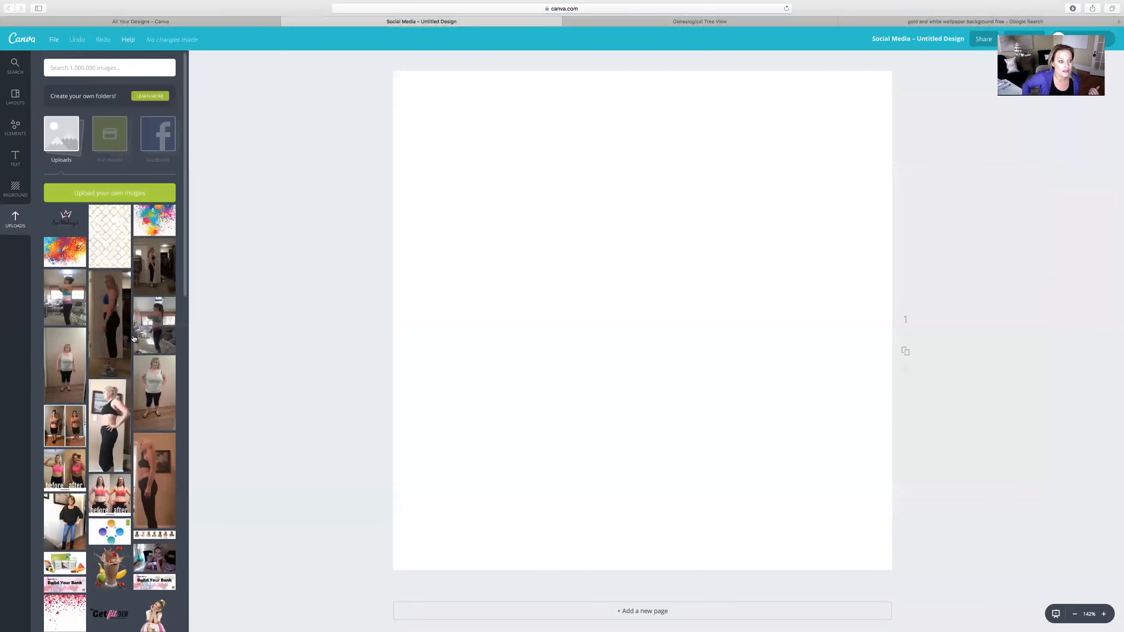
Step: Place the uploaded gold quatrefoil pattern on the blank page and enlarge it to cover the whole page as a background
{"action": "left_click_drag", "start_coordinate": [106, 243], "coordinate": [517, 338]}
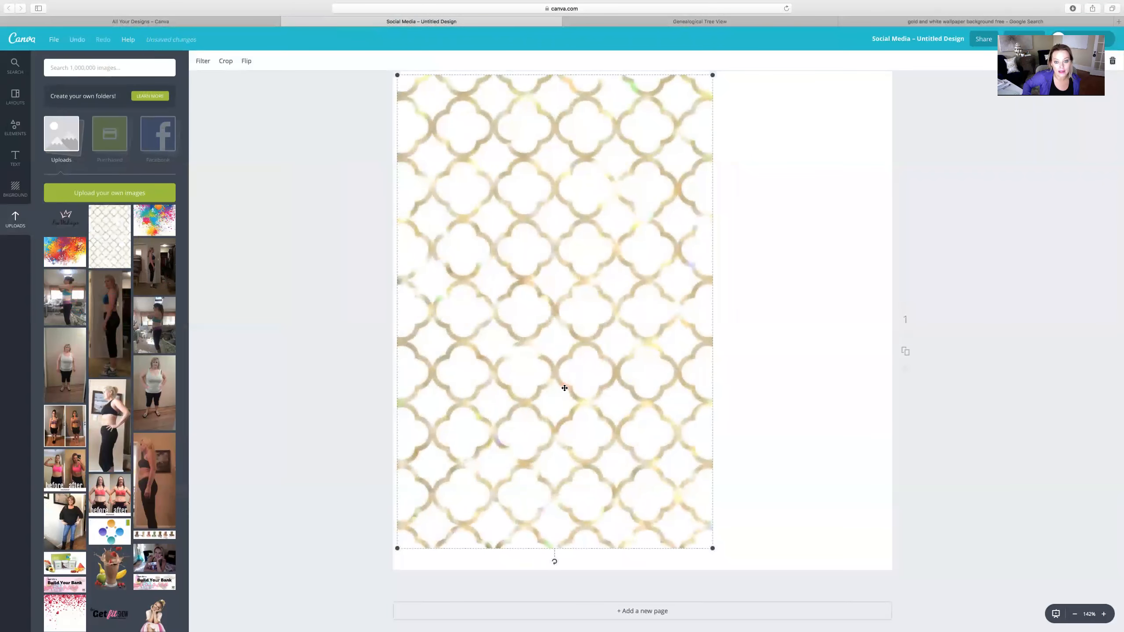
{"action": "left_click_drag", "start_coordinate": [747, 554], "coordinate": [750, 554]}
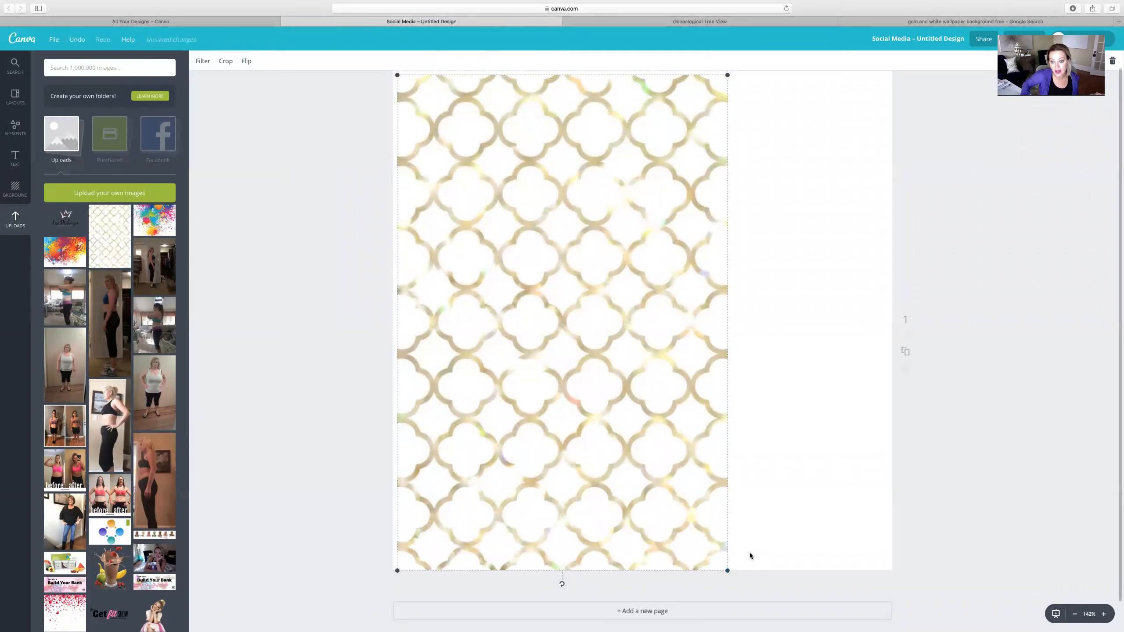
{"action": "scroll", "coordinate": [744, 354], "scroll_direction": "up", "scroll_amount": 1}
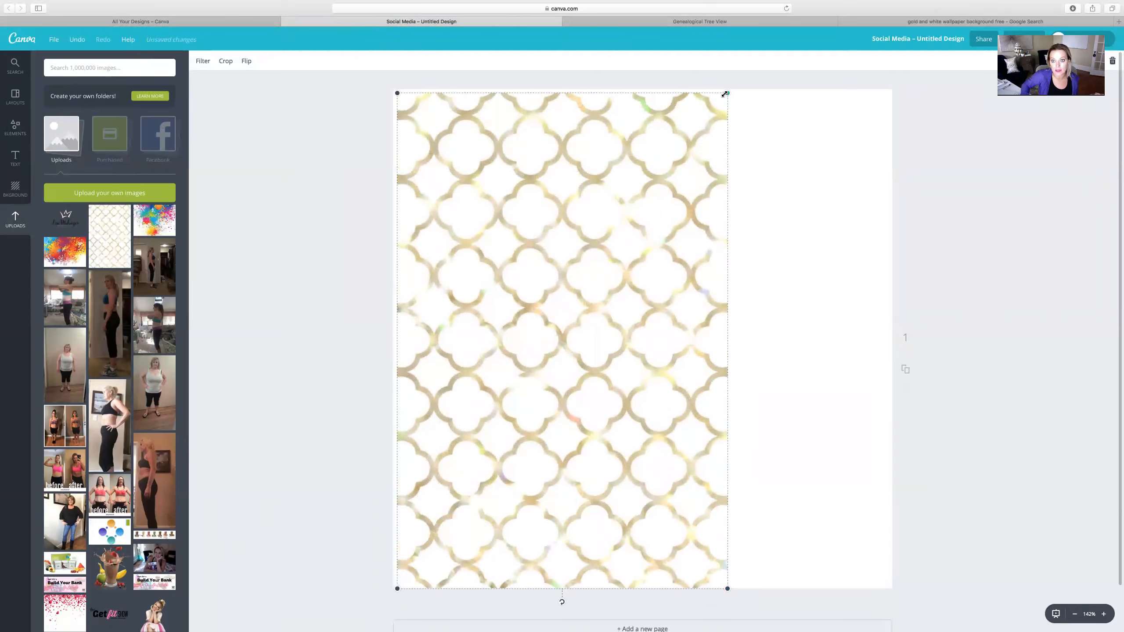
{"action": "left_click_drag", "start_coordinate": [764, 83], "coordinate": [1119, 4]}
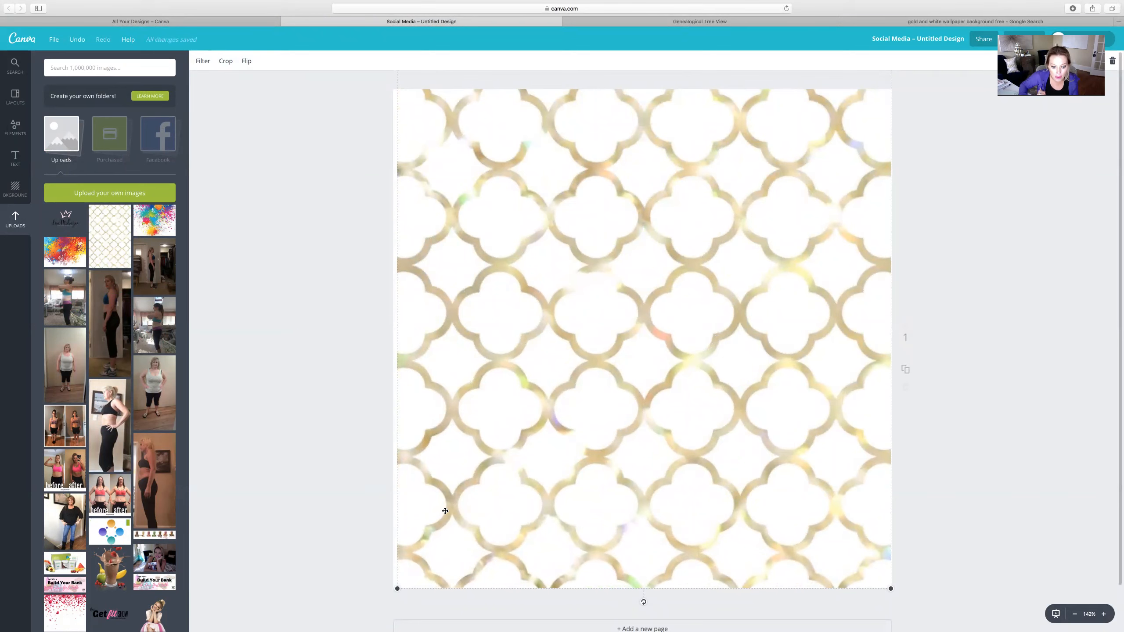
{"action": "left_click_drag", "start_coordinate": [396, 589], "coordinate": [394, 594]}
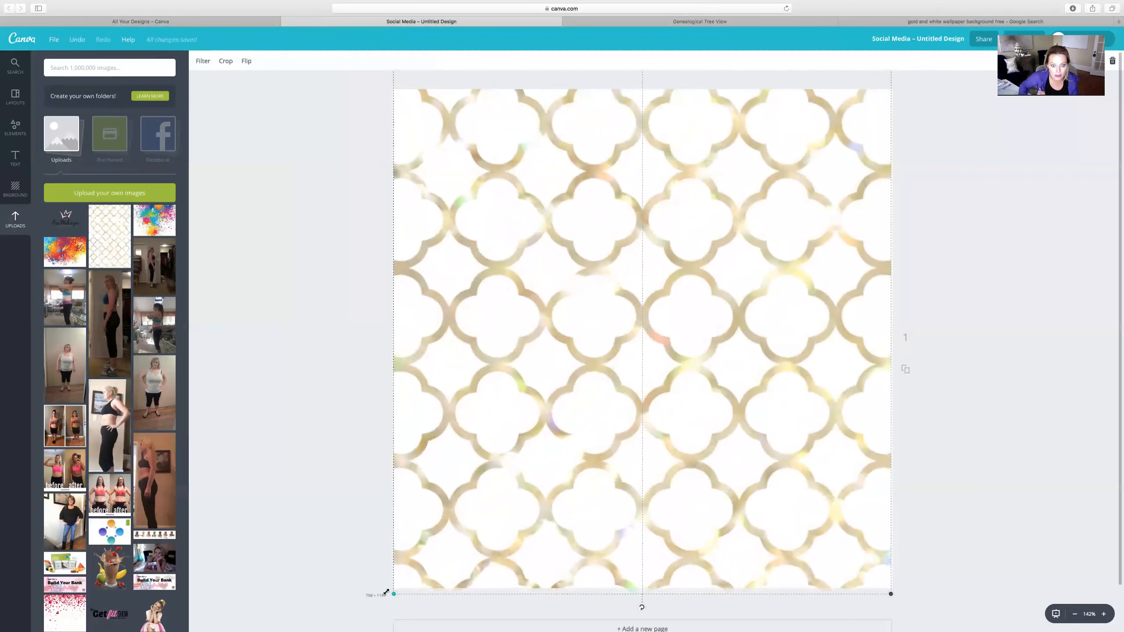
{"action": "left_click", "coordinate": [317, 531]}
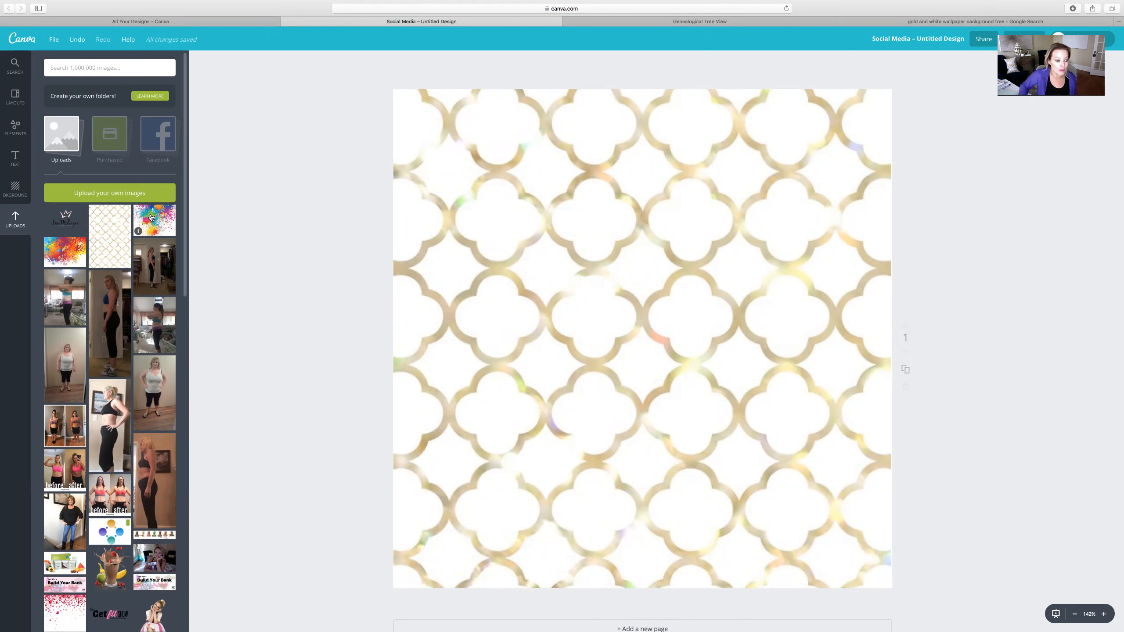
Step: Add the uploaded cutout of the seated woman in the pink skirt and move it to the right side of the page
{"action": "scroll", "coordinate": [112, 404], "scroll_direction": "down", "scroll_amount": 7}
{"action": "scroll", "coordinate": [113, 405], "scroll_direction": "down", "scroll_amount": 10}
{"action": "scroll", "coordinate": [112, 405], "scroll_direction": "down", "scroll_amount": 8}
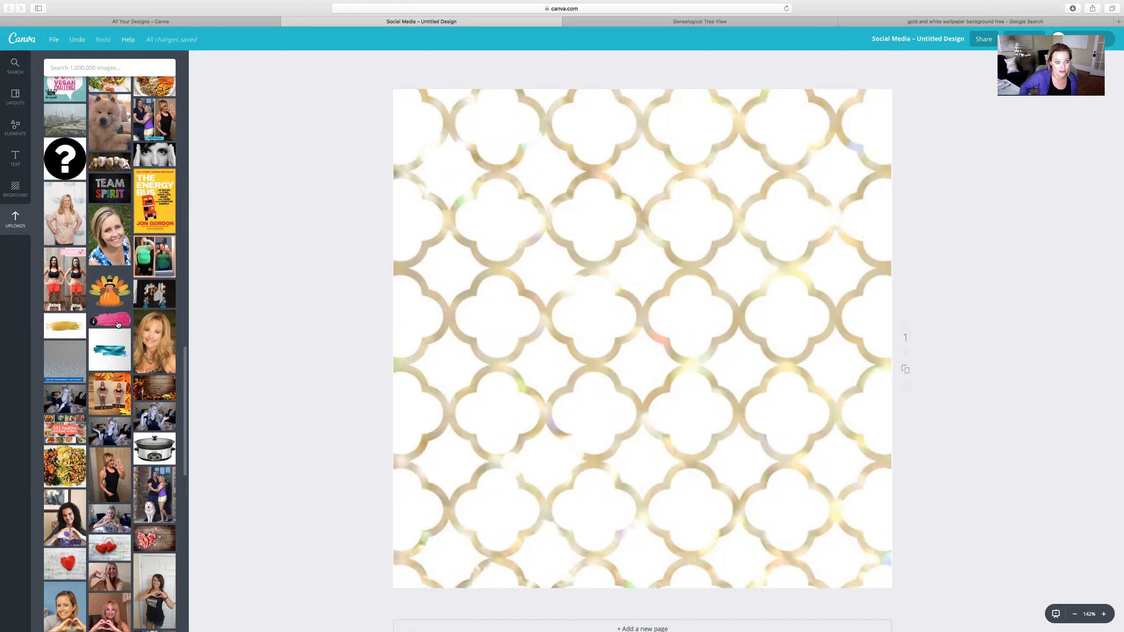
{"action": "scroll", "coordinate": [118, 324], "scroll_direction": "up", "scroll_amount": 20}
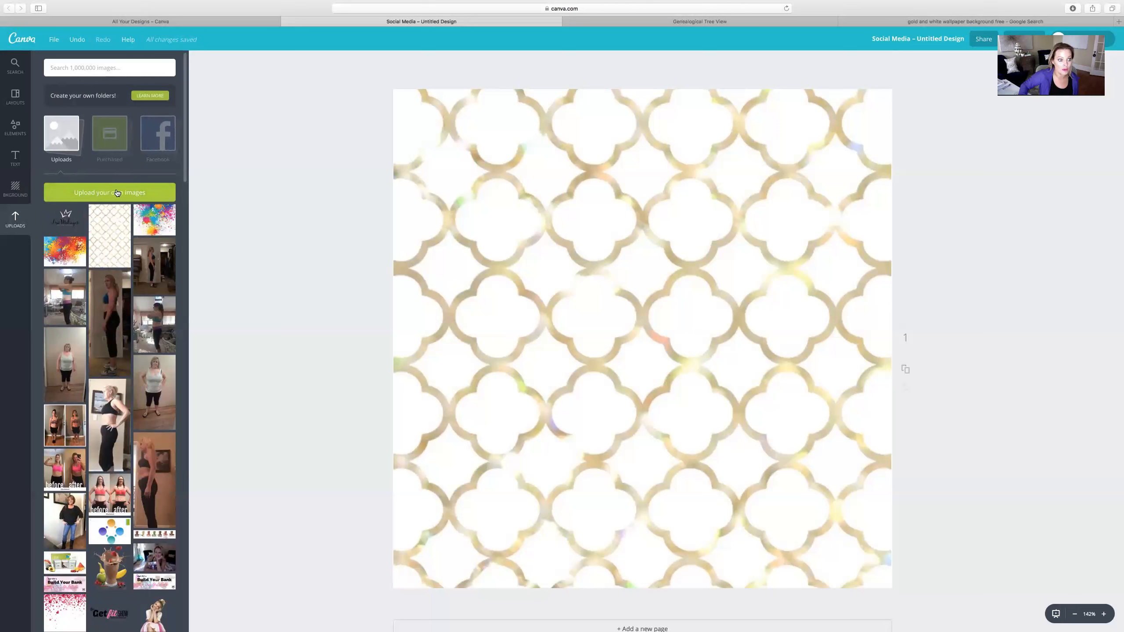
{"action": "scroll", "coordinate": [126, 245], "scroll_direction": "down", "scroll_amount": 5}
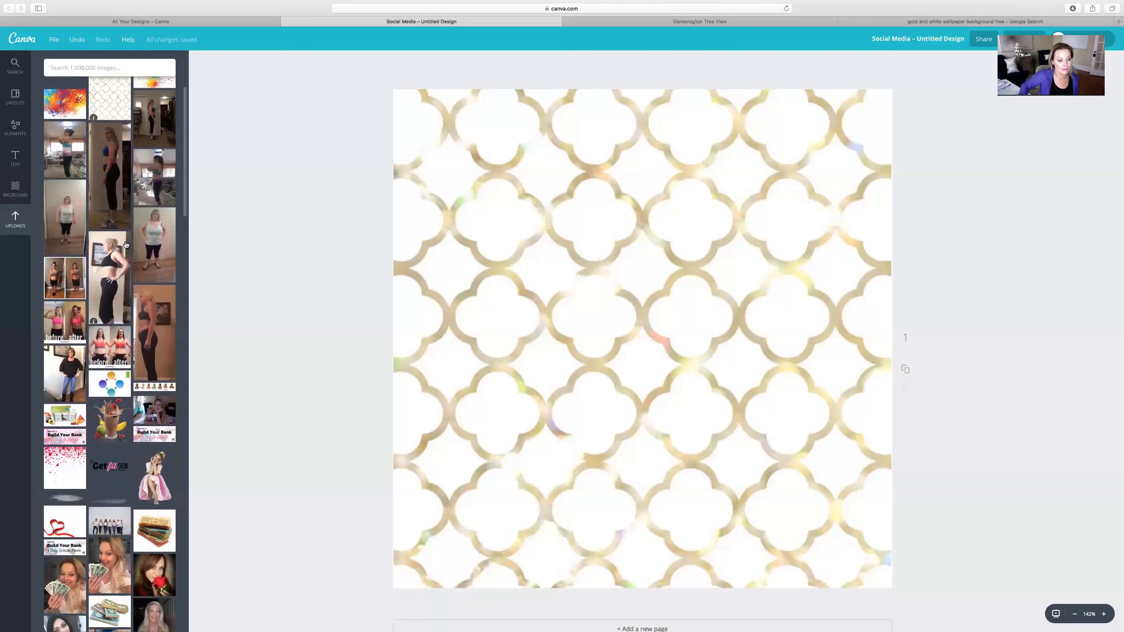
{"action": "left_click", "coordinate": [160, 480]}
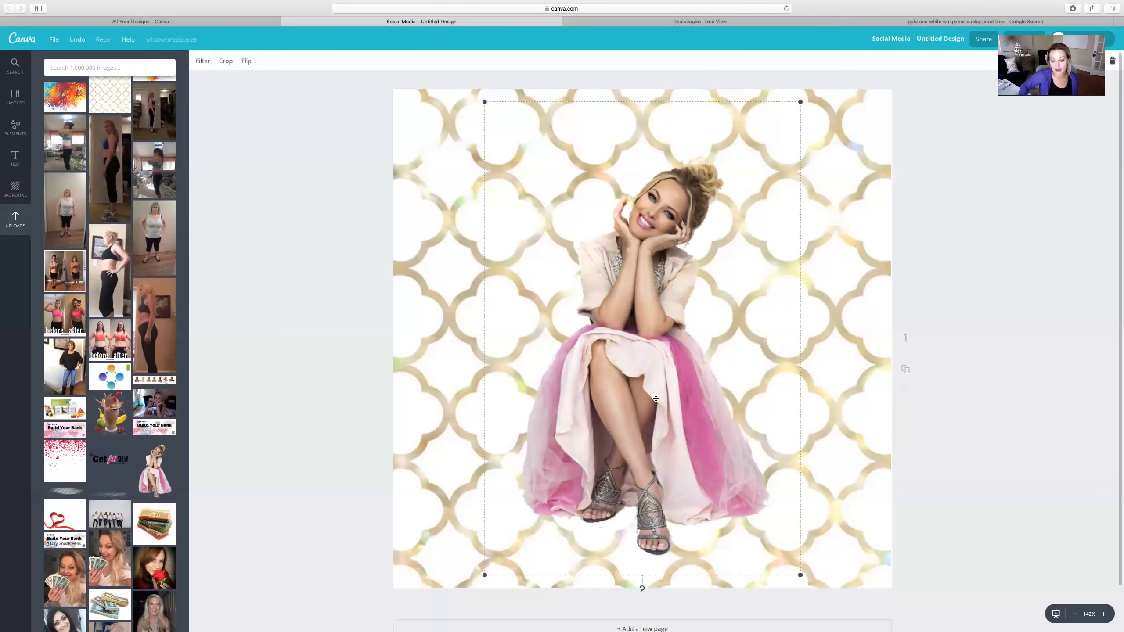
{"action": "left_click_drag", "start_coordinate": [722, 399], "coordinate": [855, 411]}
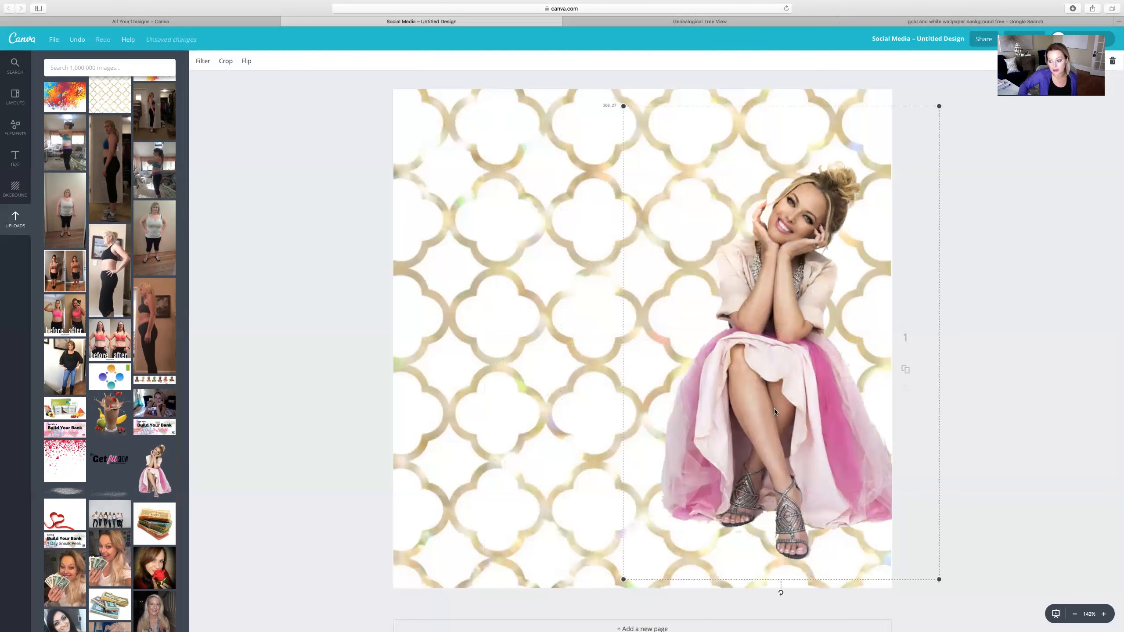
Step: Move the cutout of the seated woman slightly left and down so the full figure fits inside the page
{"action": "left_click_drag", "start_coordinate": [737, 410], "coordinate": [771, 424]}
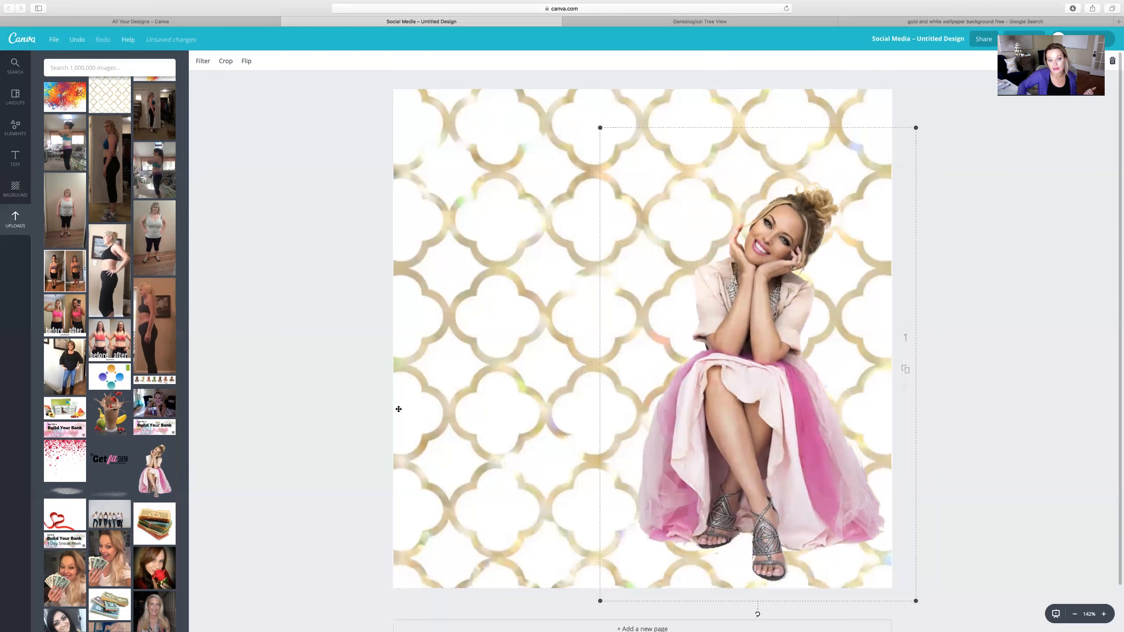
{"action": "left_click", "coordinate": [333, 391]}
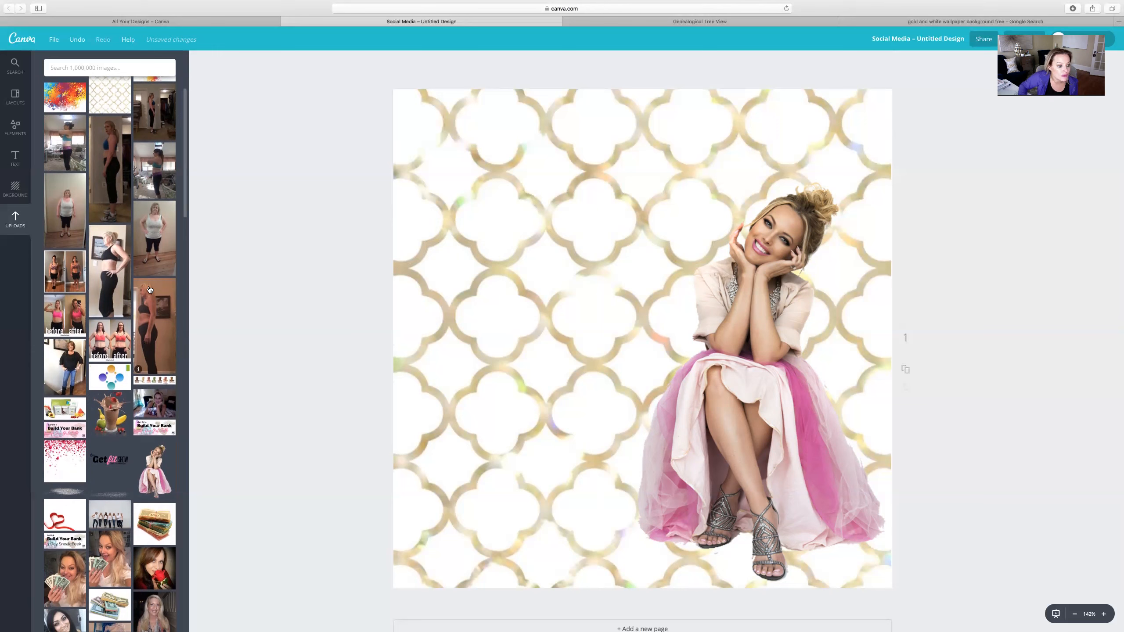
{"action": "scroll", "coordinate": [150, 290], "scroll_direction": "up", "scroll_amount": 3}
{"action": "scroll", "coordinate": [149, 290], "scroll_direction": "up", "scroll_amount": 4}
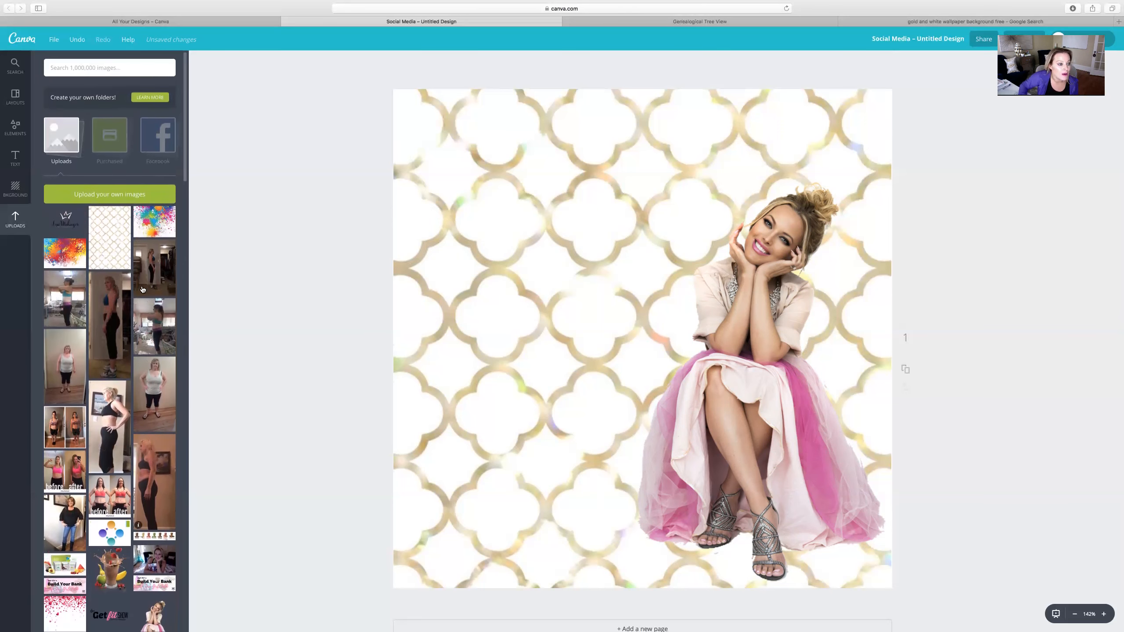
Step: Add the free two-name text holder with a heart in the middle and move it to the top of the page
{"action": "left_click", "coordinate": [14, 158]}
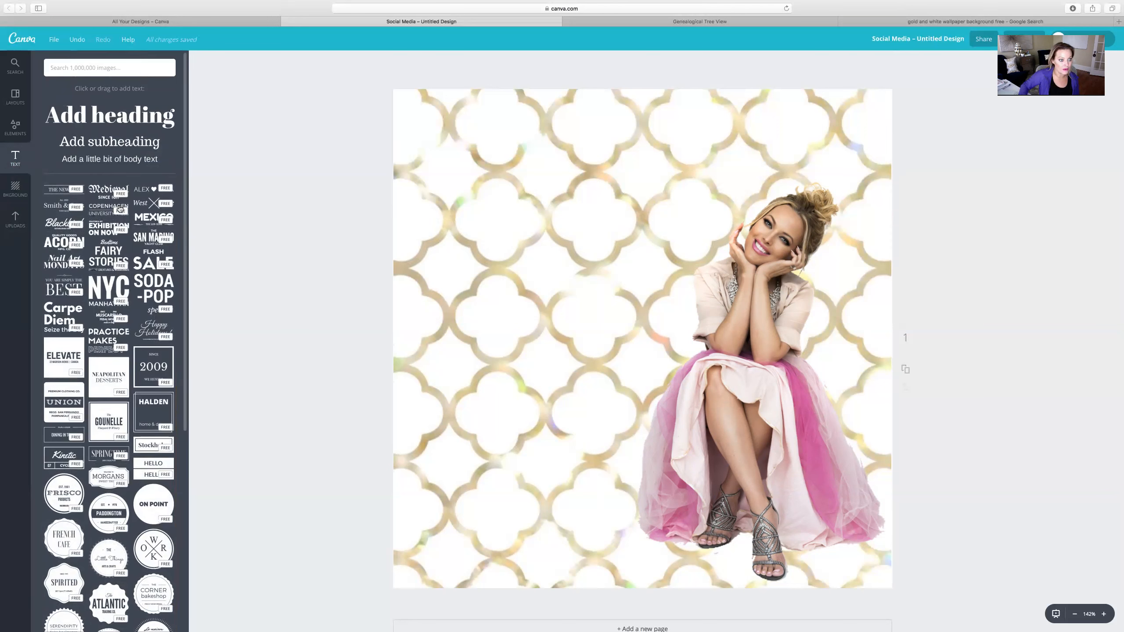
{"action": "left_click", "coordinate": [137, 189]}
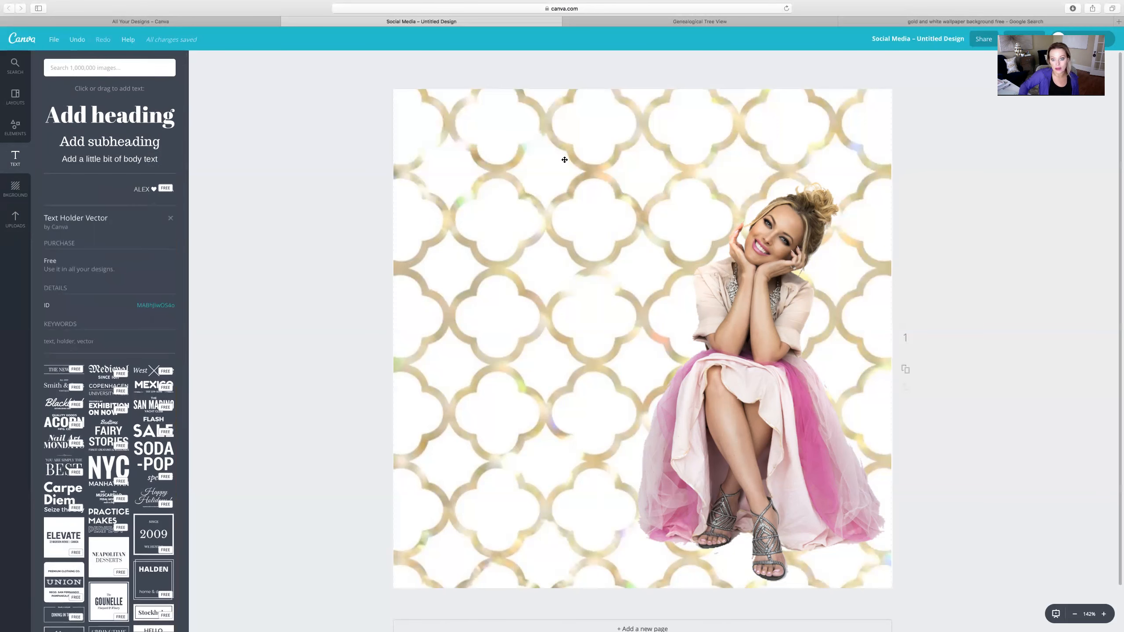
{"action": "left_click", "coordinate": [146, 191]}
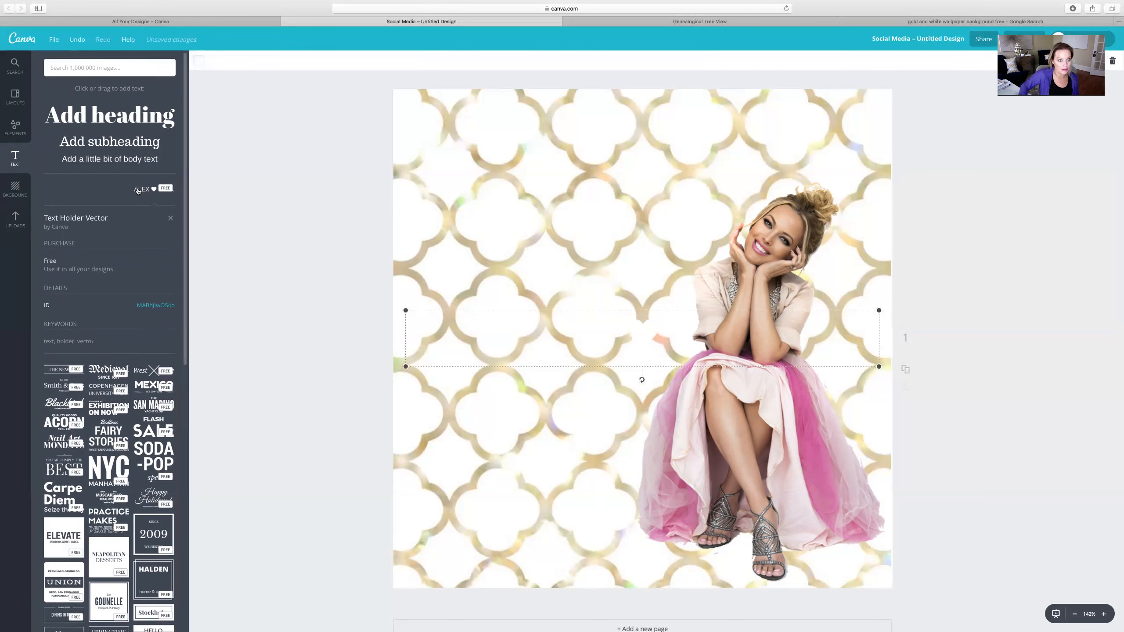
{"action": "left_click_drag", "start_coordinate": [650, 313], "coordinate": [657, 117]}
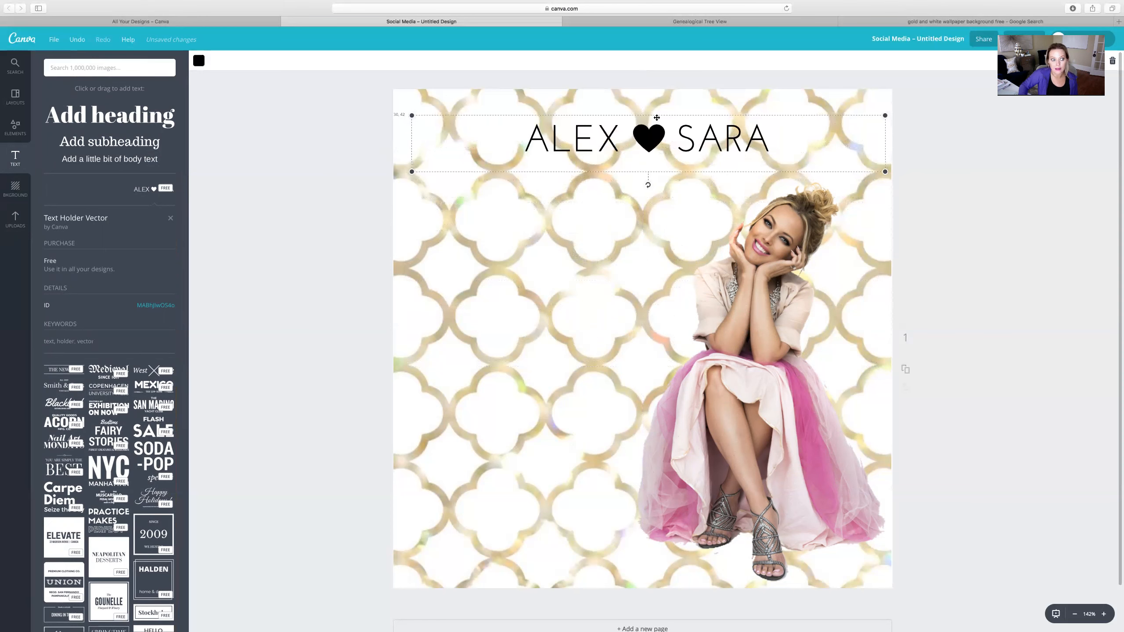
Step: Replace the name before the heart with "The Drab" and the name after it with "To Fab Life"
{"action": "double_click", "coordinate": [582, 138]}
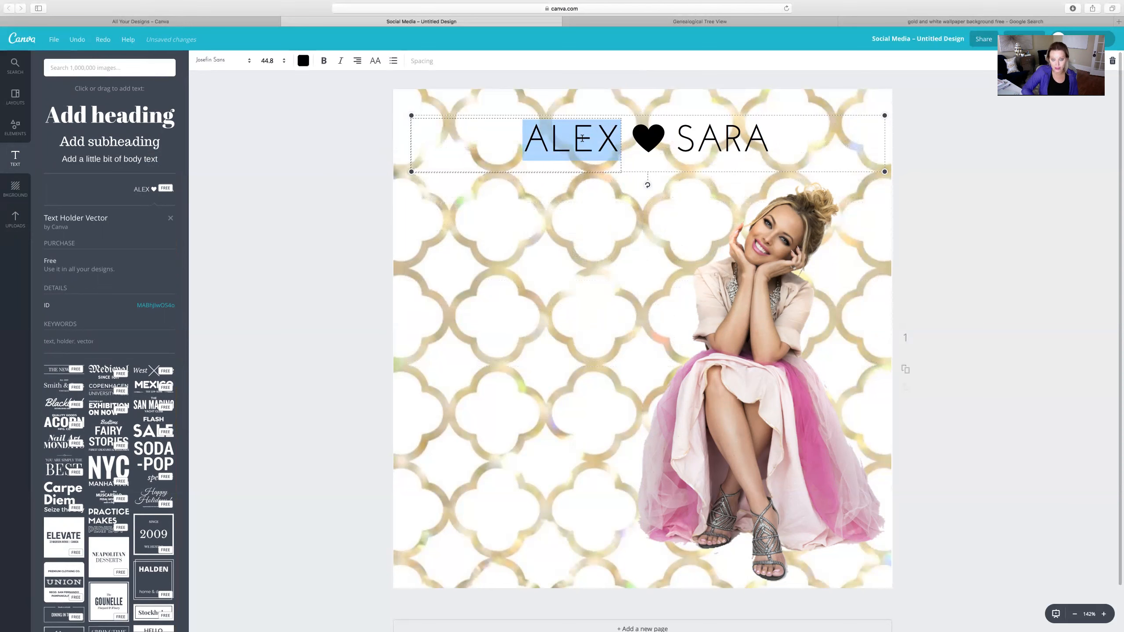
{"action": "type", "text": "The Drab"}
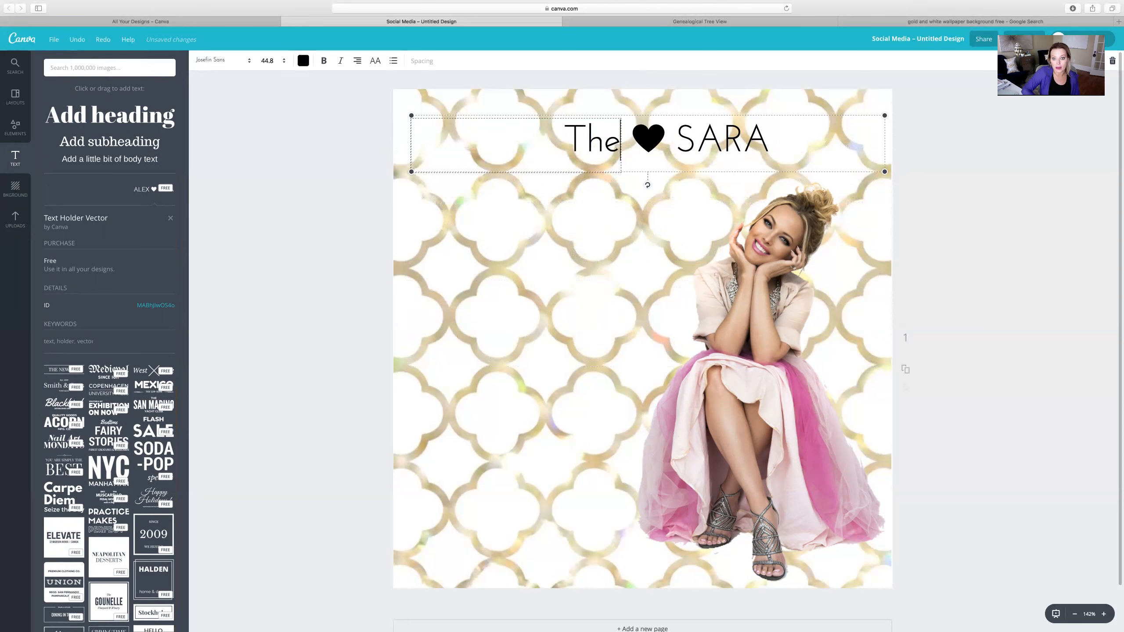
{"action": "double_click", "coordinate": [694, 137]}
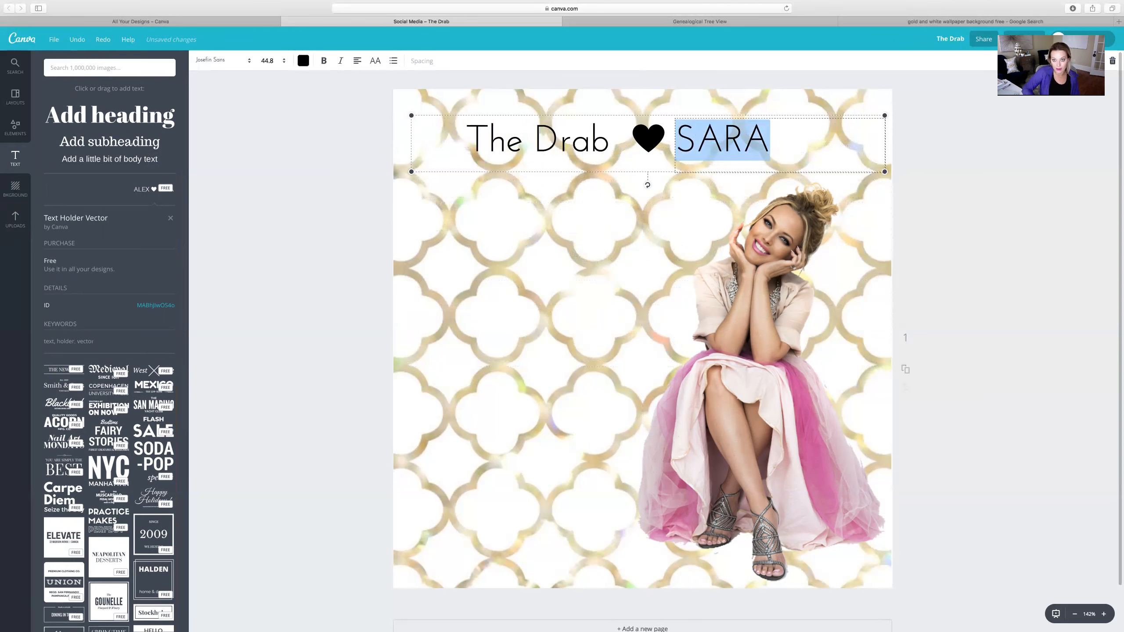
{"action": "type", "text": "To f"}
{"action": "key", "text": "BackSpace"}
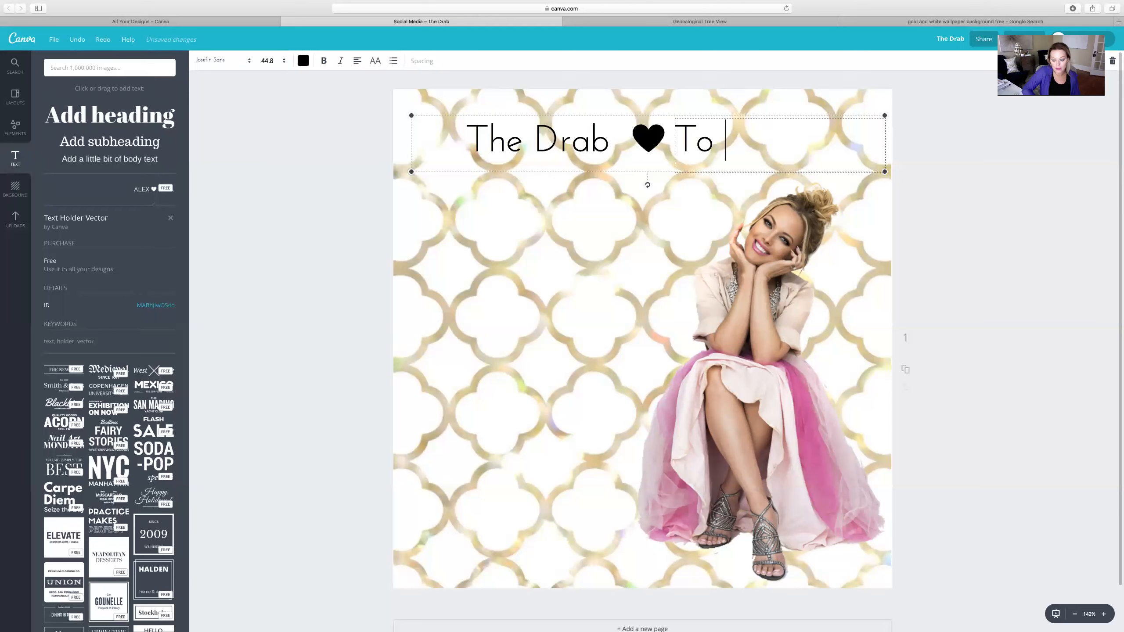
{"action": "type", "text": "Fab Life"}
Step: Recolor the heart between the two texts to the custom hot pink ff009b
{"action": "left_click", "coordinate": [648, 137]}
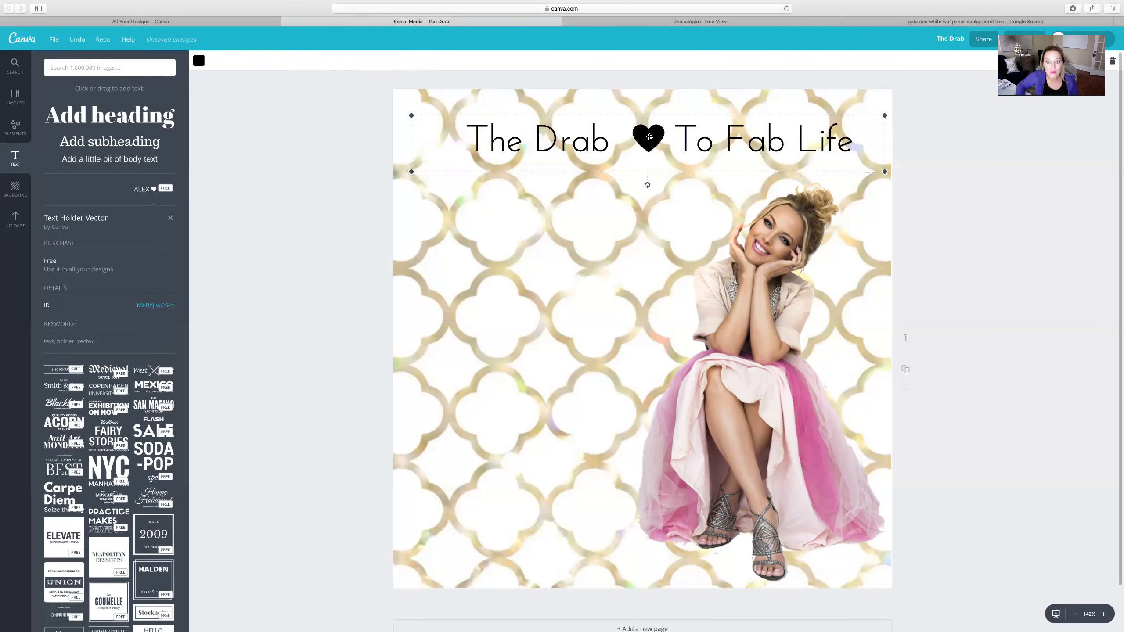
{"action": "left_click", "coordinate": [202, 65]}
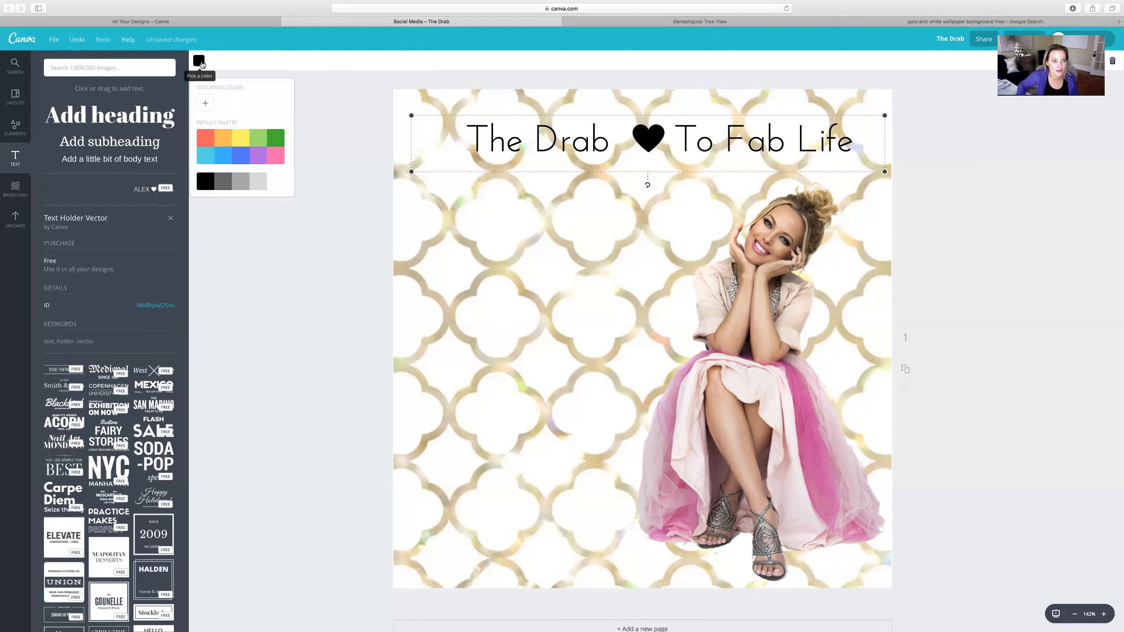
{"action": "left_click", "coordinate": [277, 156]}
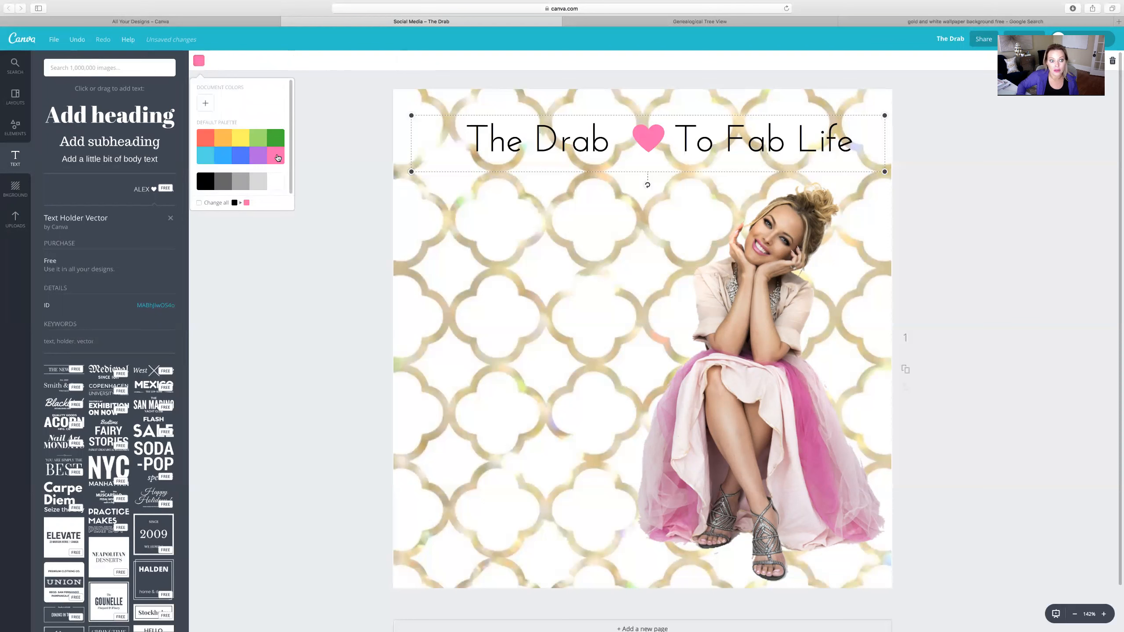
{"action": "left_click", "coordinate": [206, 106]}
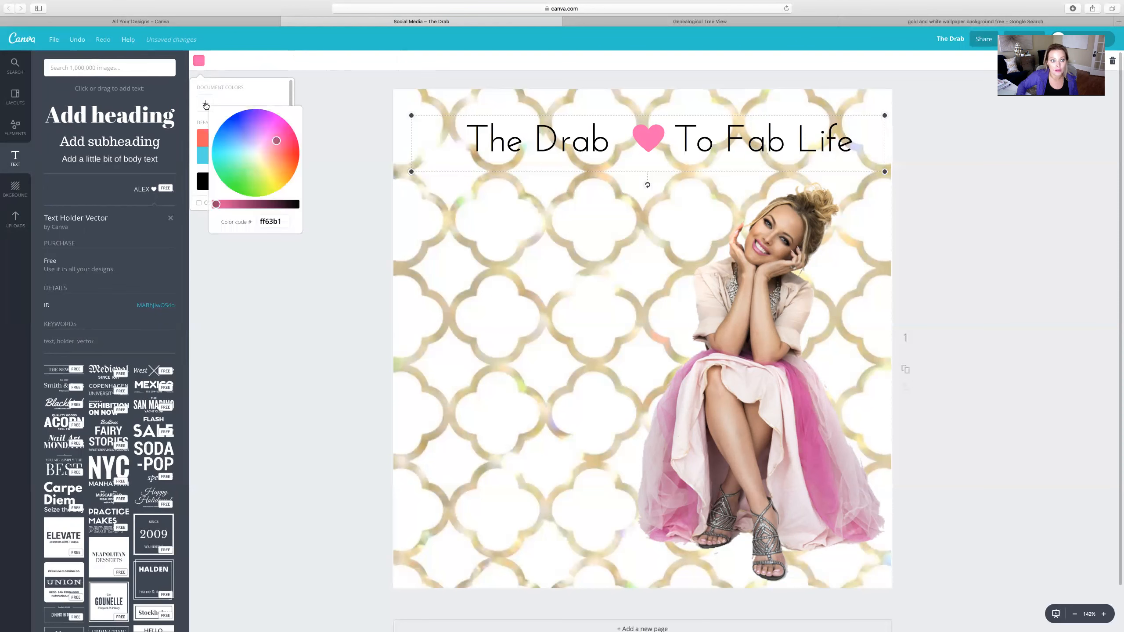
{"action": "left_click_drag", "start_coordinate": [280, 140], "coordinate": [299, 123]}
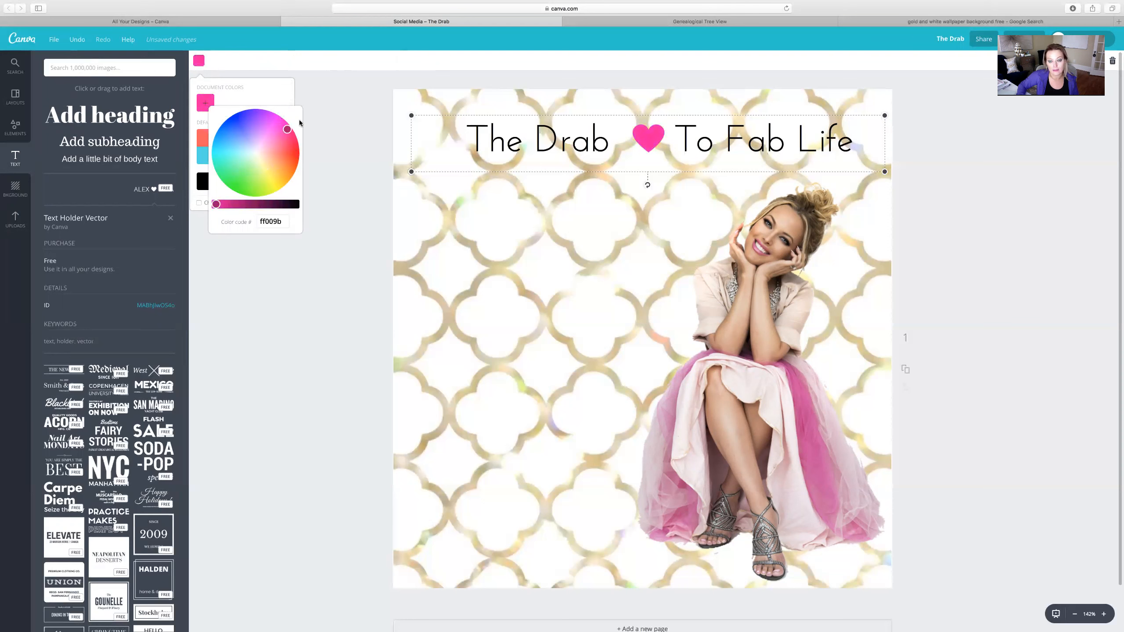
{"action": "left_click", "coordinate": [329, 118]}
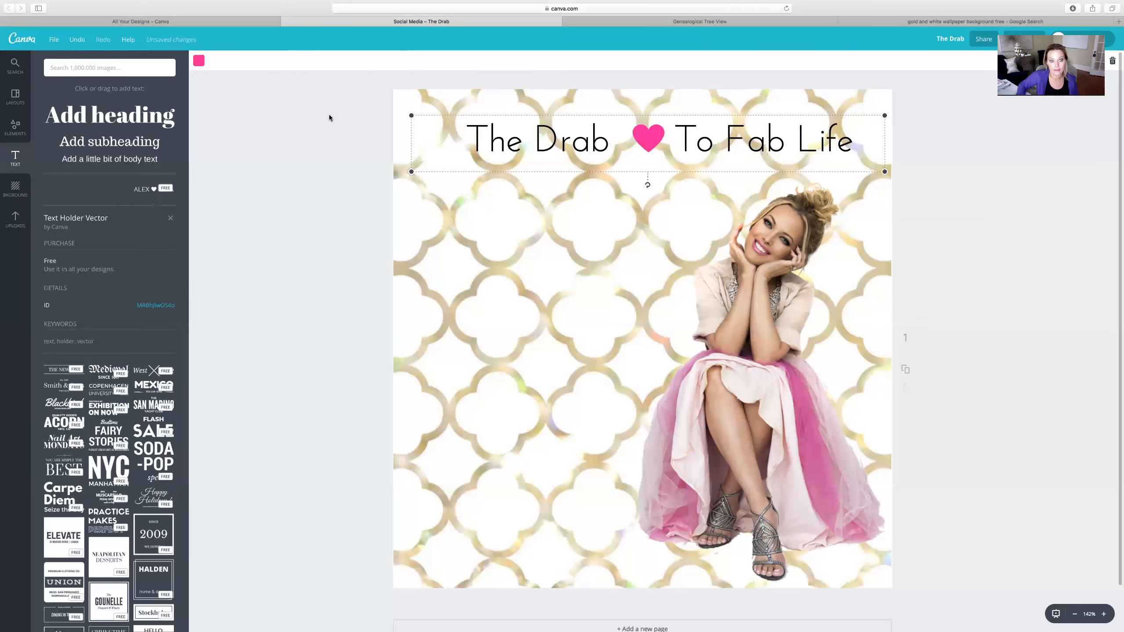
Step: Change the font of "The Drab" to Brusher
{"action": "double_click", "coordinate": [509, 141]}
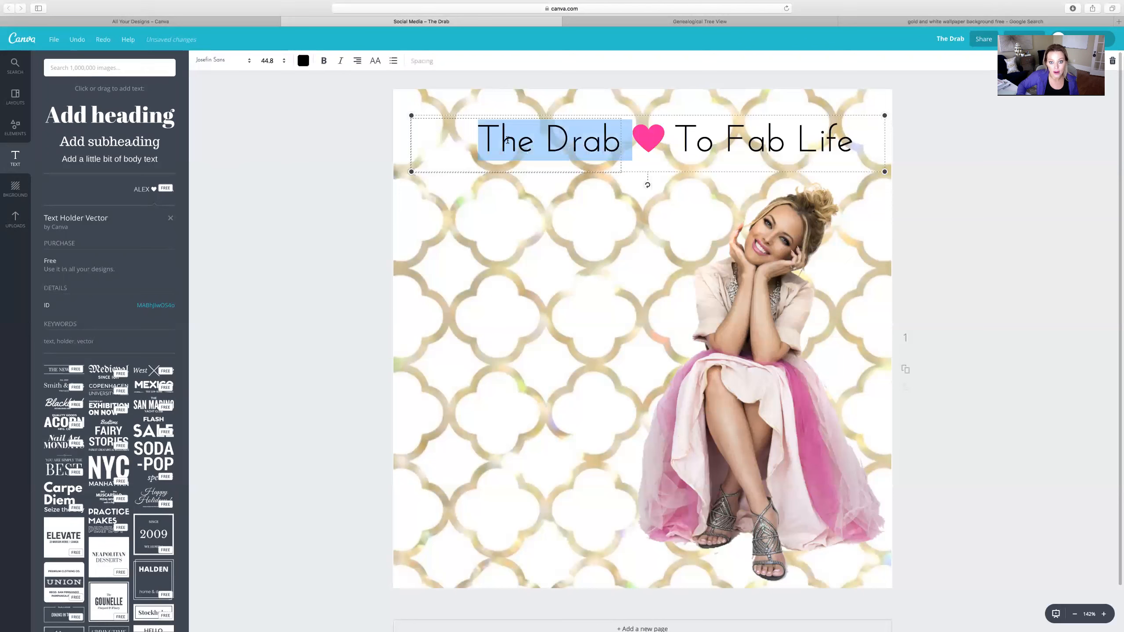
{"action": "left_click", "coordinate": [463, 144]}
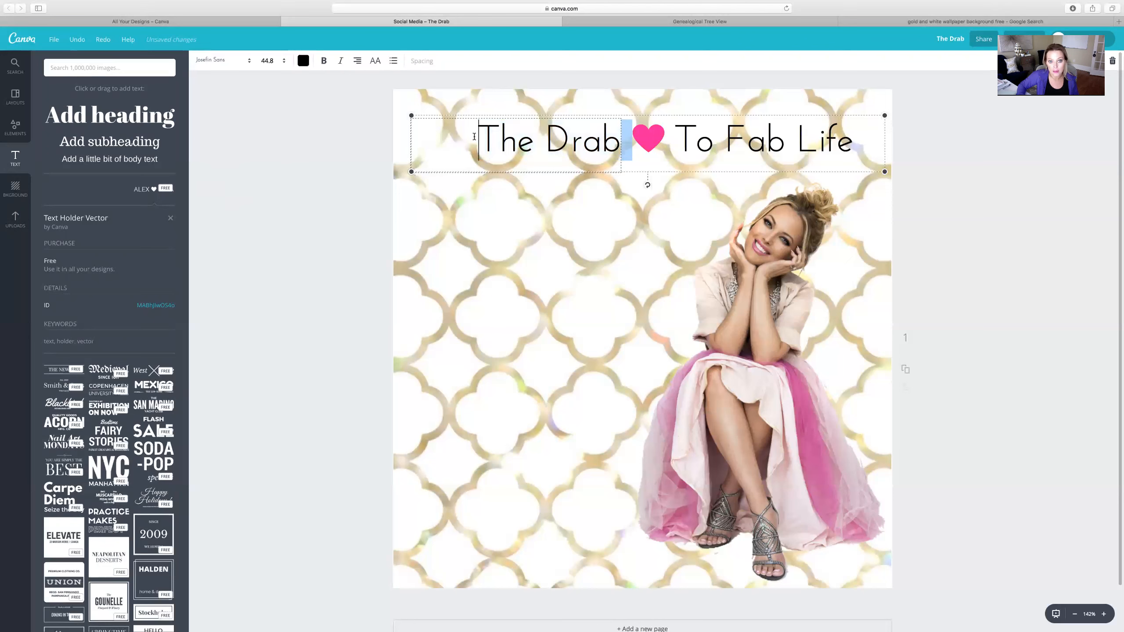
{"action": "left_click_drag", "start_coordinate": [481, 139], "coordinate": [602, 131]}
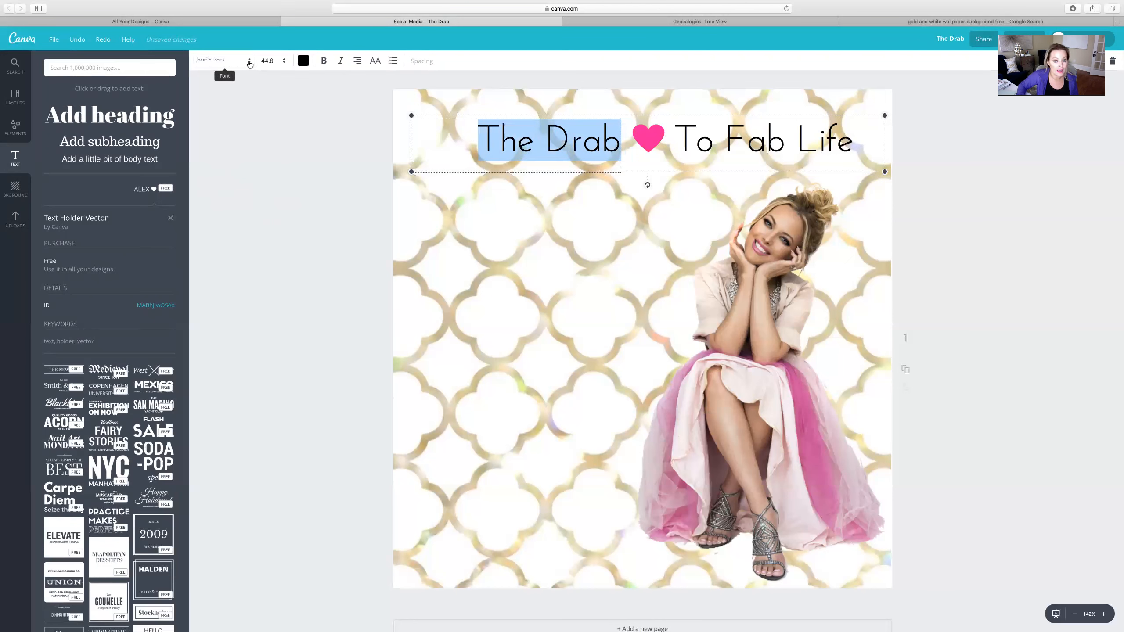
{"action": "left_click", "coordinate": [250, 65]}
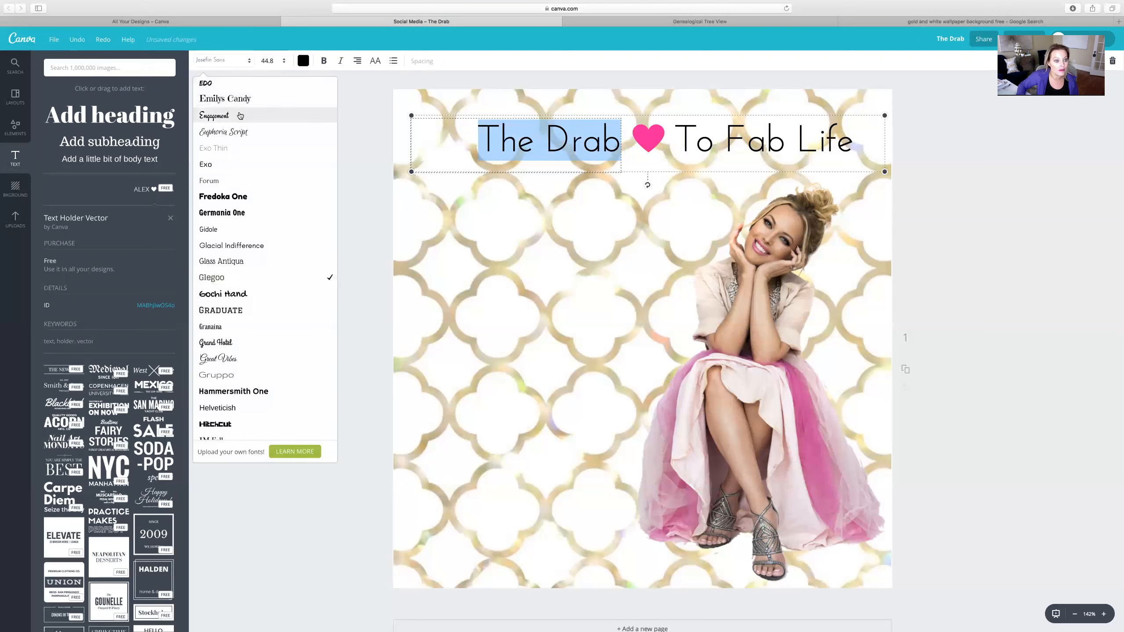
{"action": "scroll", "coordinate": [235, 185], "scroll_direction": "up", "scroll_amount": 5}
{"action": "scroll", "coordinate": [235, 186], "scroll_direction": "up", "scroll_amount": 5}
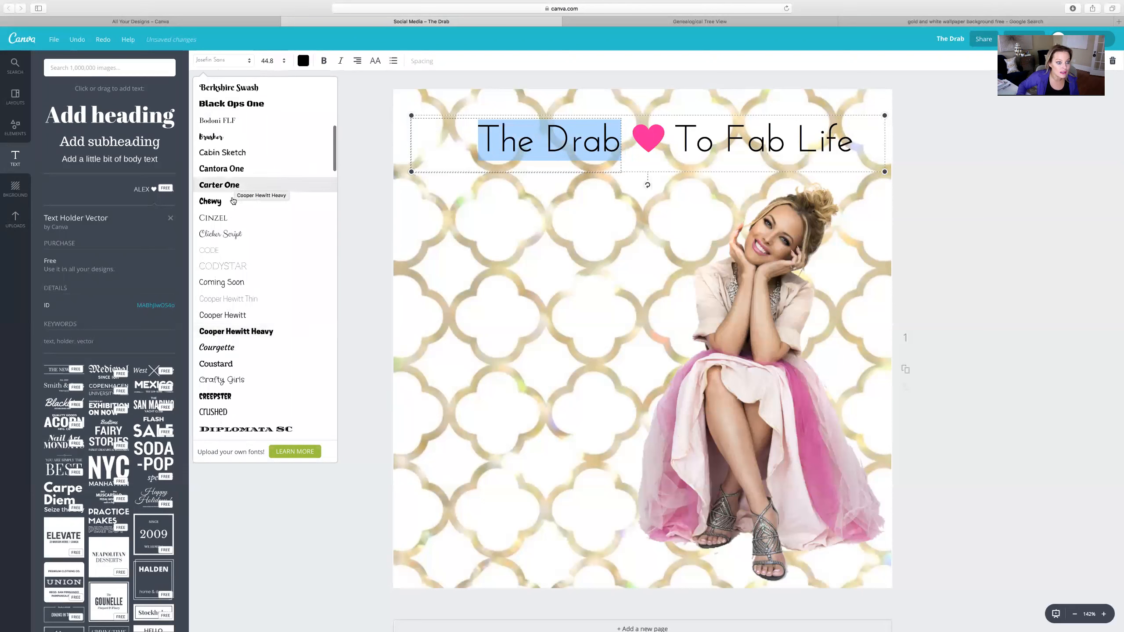
{"action": "left_click", "coordinate": [237, 142]}
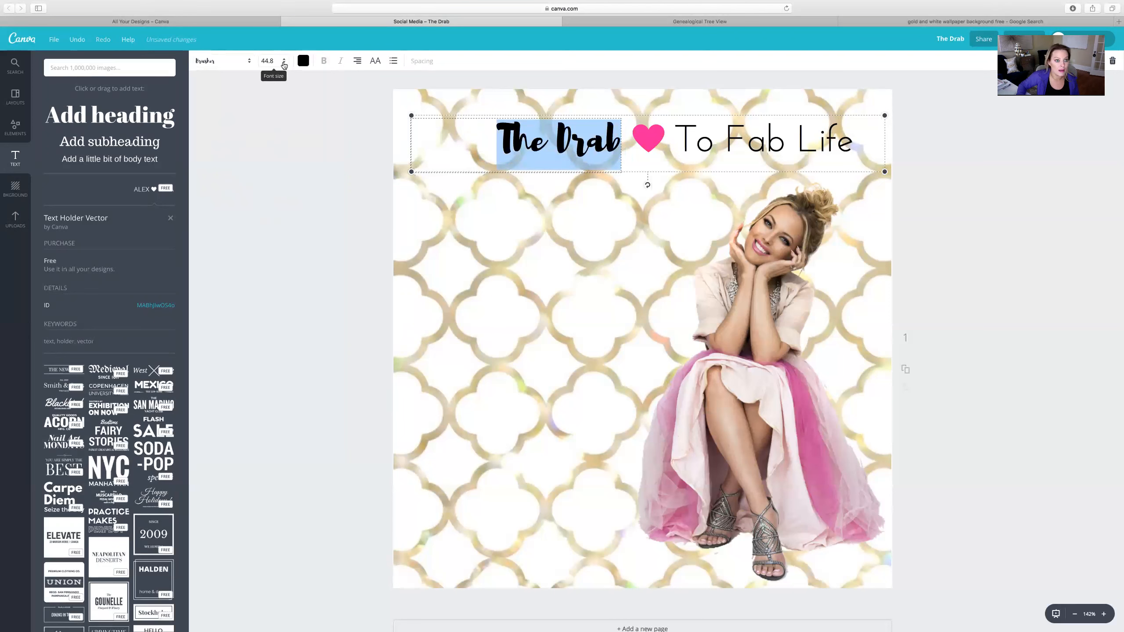
Step: Try to enlarge "The Drab" to font size 88
{"action": "left_click", "coordinate": [283, 64]}
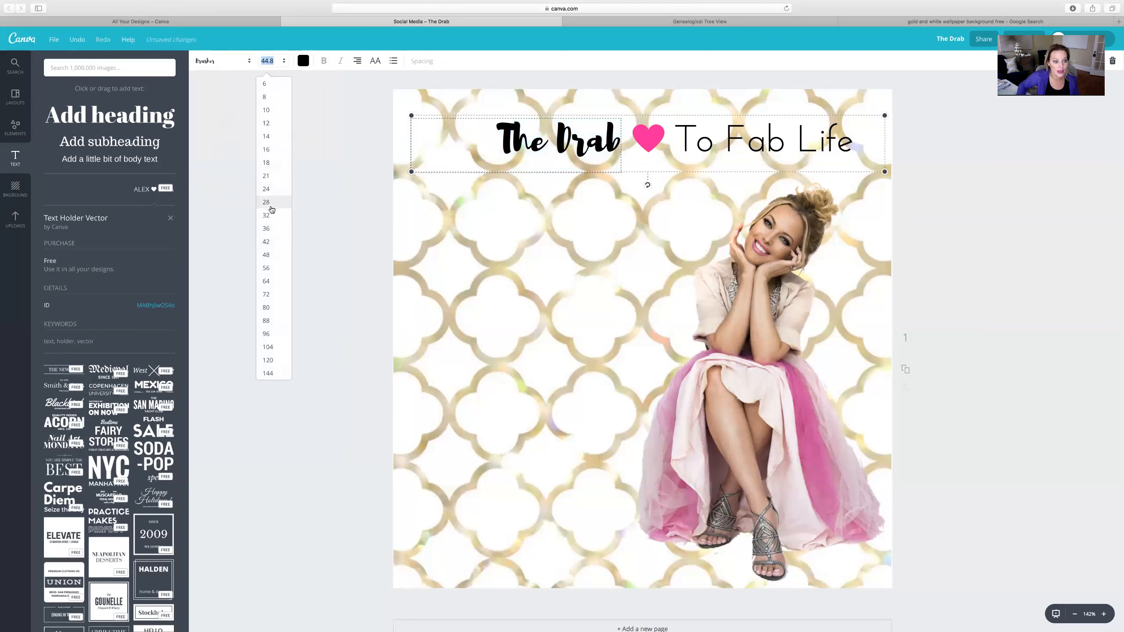
{"action": "left_click", "coordinate": [275, 321]}
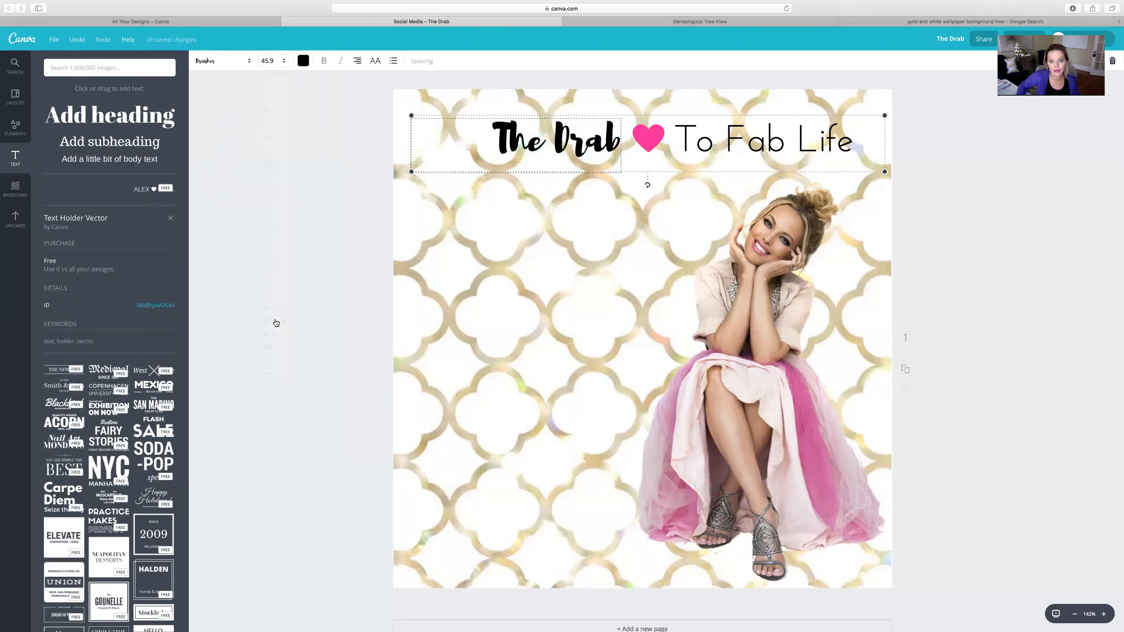
{"action": "left_click", "coordinate": [284, 65]}
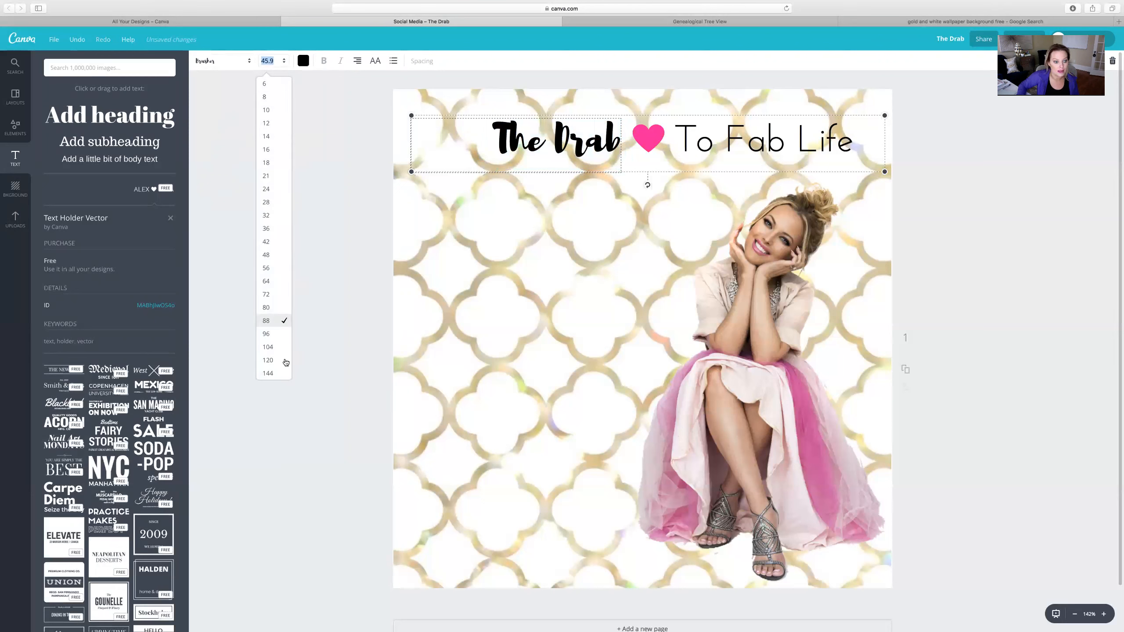
{"action": "left_click", "coordinate": [435, 150]}
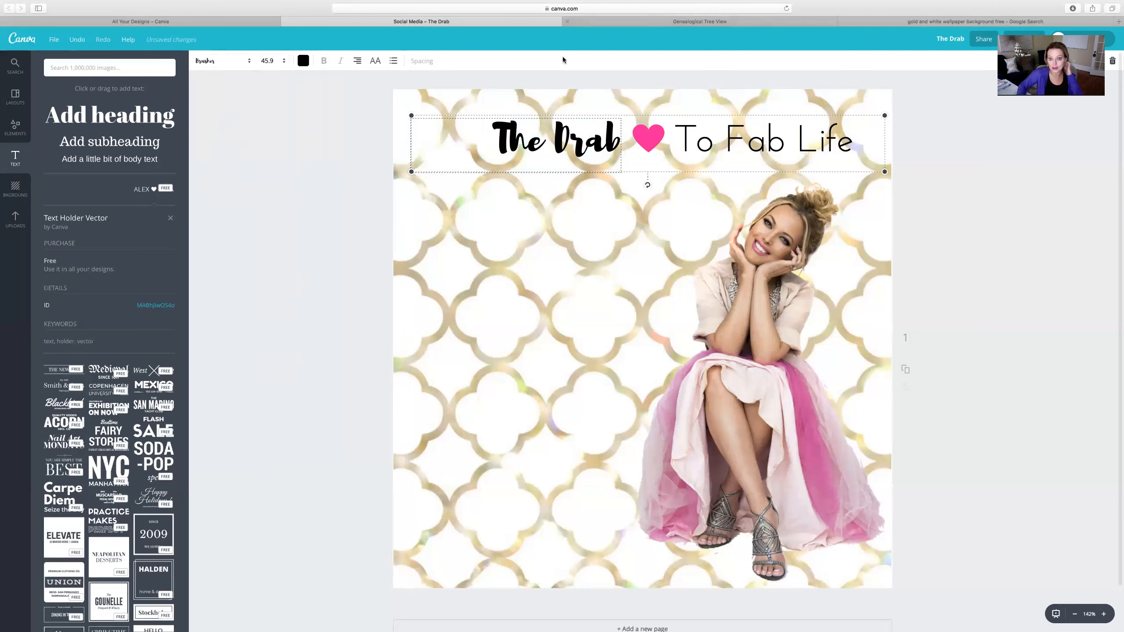
{"action": "left_click", "coordinate": [411, 172]}
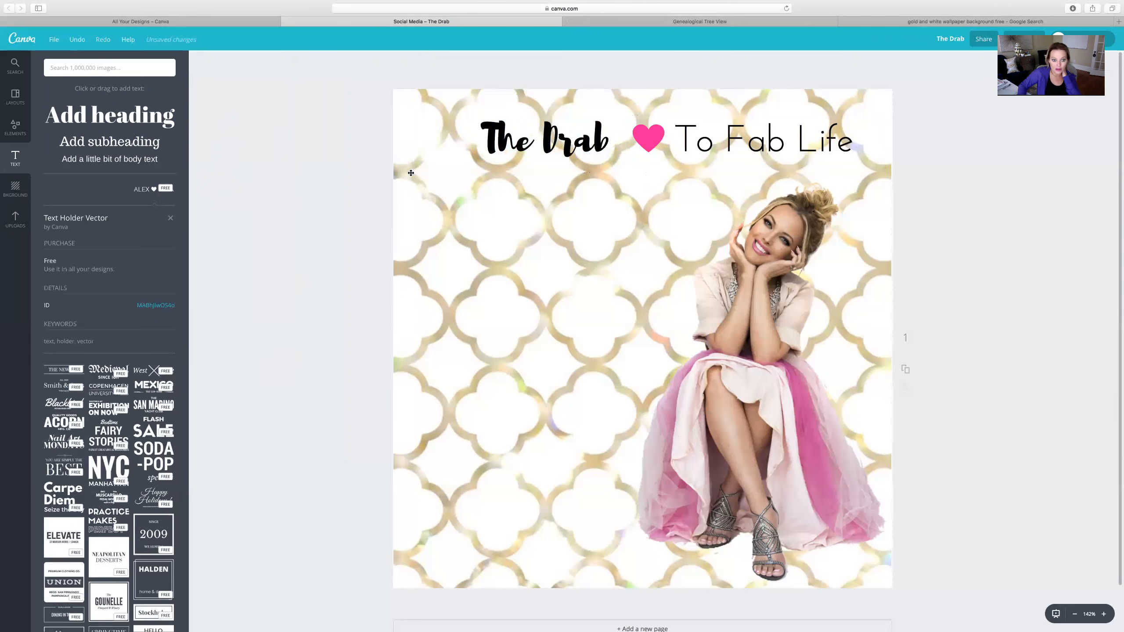
Step: Scale up the whole text holder until its wording spans most of the page width
{"action": "double_click", "coordinate": [506, 134]}
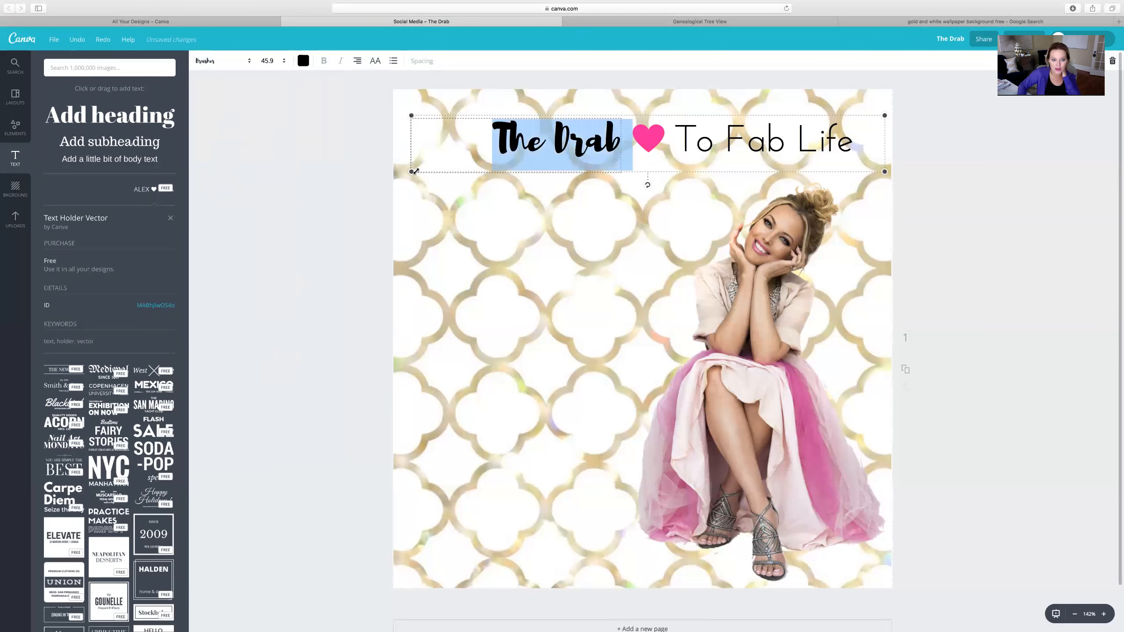
{"action": "mouse_move", "coordinate": [410, 173]}
{"action": "left_mouse_down"}
{"action": "mouse_move", "coordinate": [391, 179]}
{"action": "mouse_move", "coordinate": [426, 167]}
{"action": "left_mouse_up"}
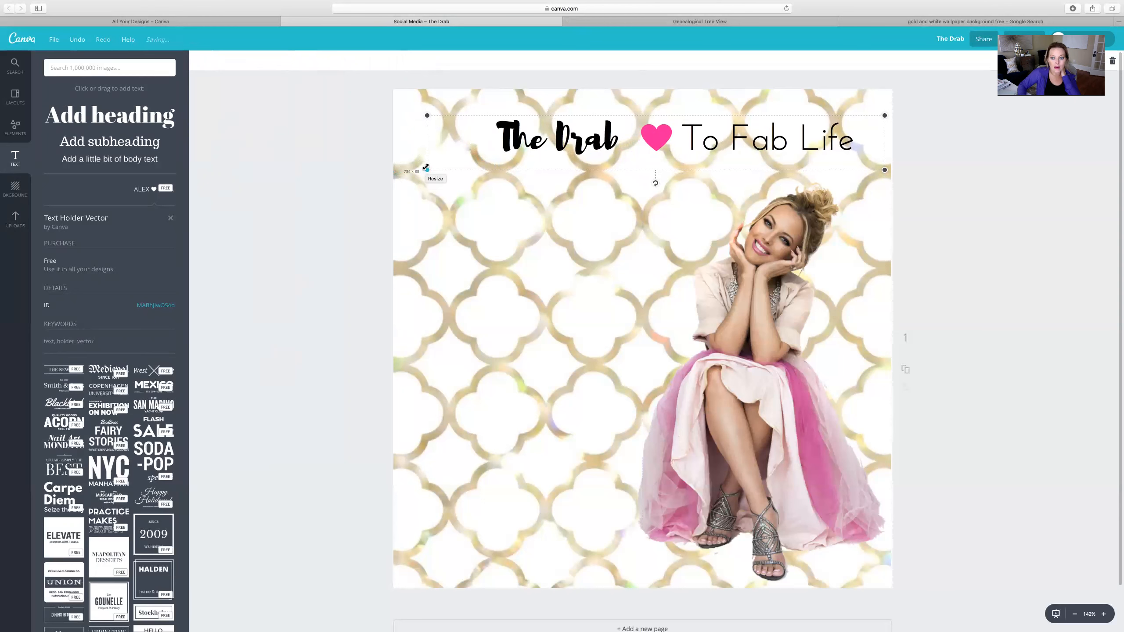
{"action": "left_click_drag", "start_coordinate": [424, 168], "coordinate": [329, 262]}
{"action": "mouse_move", "coordinate": [546, 137]}
{"action": "left_mouse_down"}
{"action": "mouse_move", "coordinate": [576, 137]}
{"action": "mouse_move", "coordinate": [564, 137]}
{"action": "left_mouse_up"}
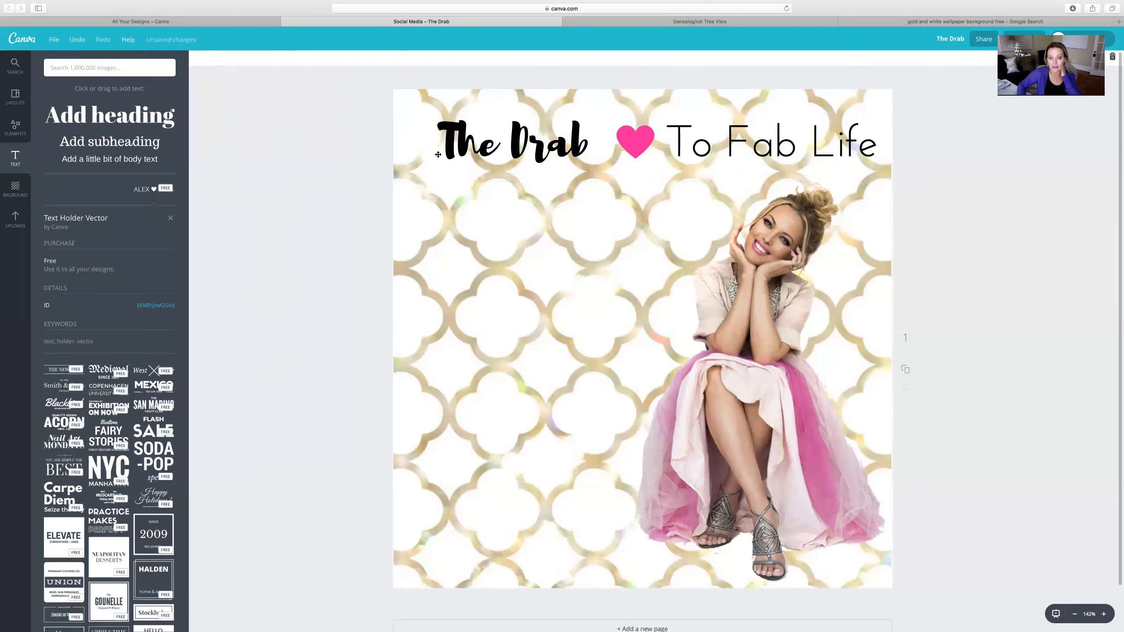
Step: Delete the "The Drab" heart "To Fab Life" text holder from the page
{"action": "double_click", "coordinate": [492, 114]}
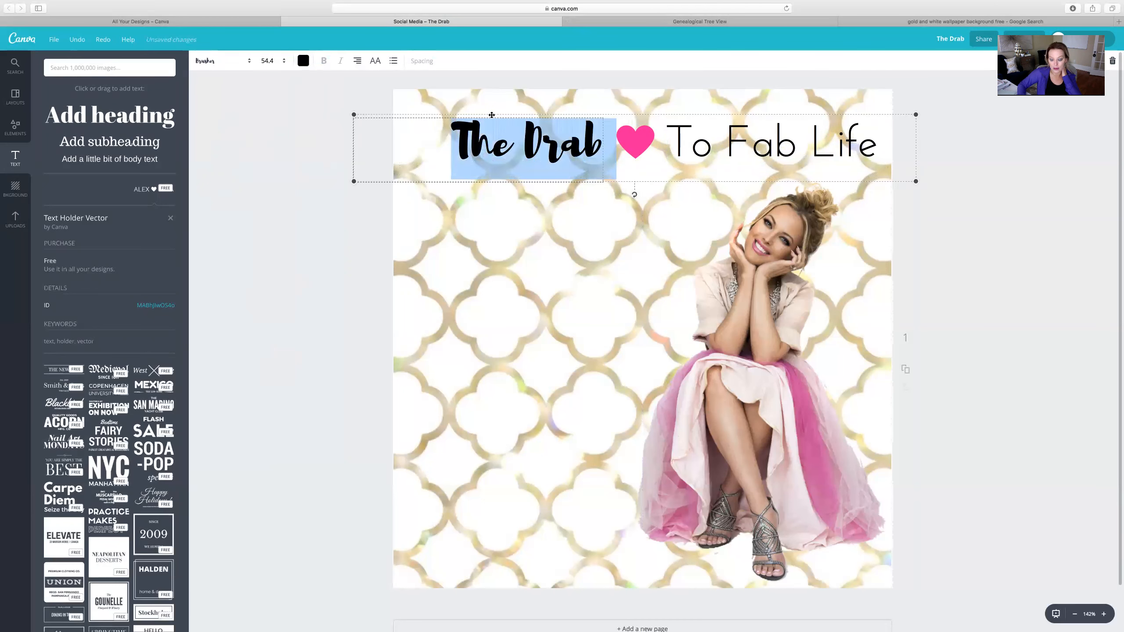
{"action": "key", "text": "Escape"}
{"action": "key", "text": "Delete"}
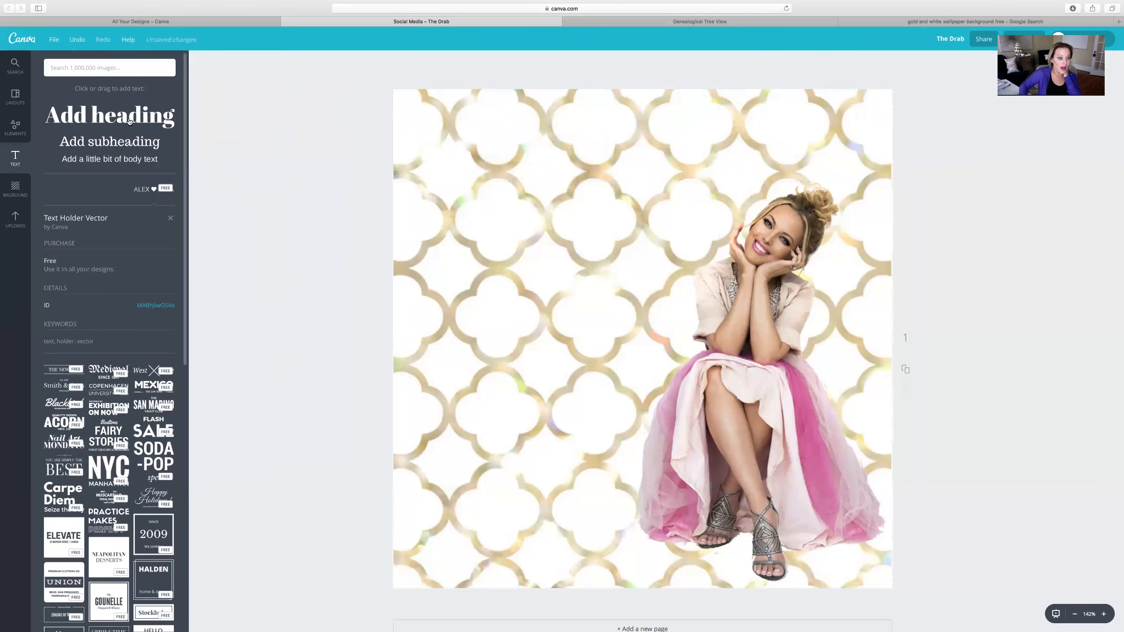
Step: Add a heading reading "The Drab to Fab Life" and place it in the page's upper left area, beside the woman's head
{"action": "left_click", "coordinate": [130, 122]}
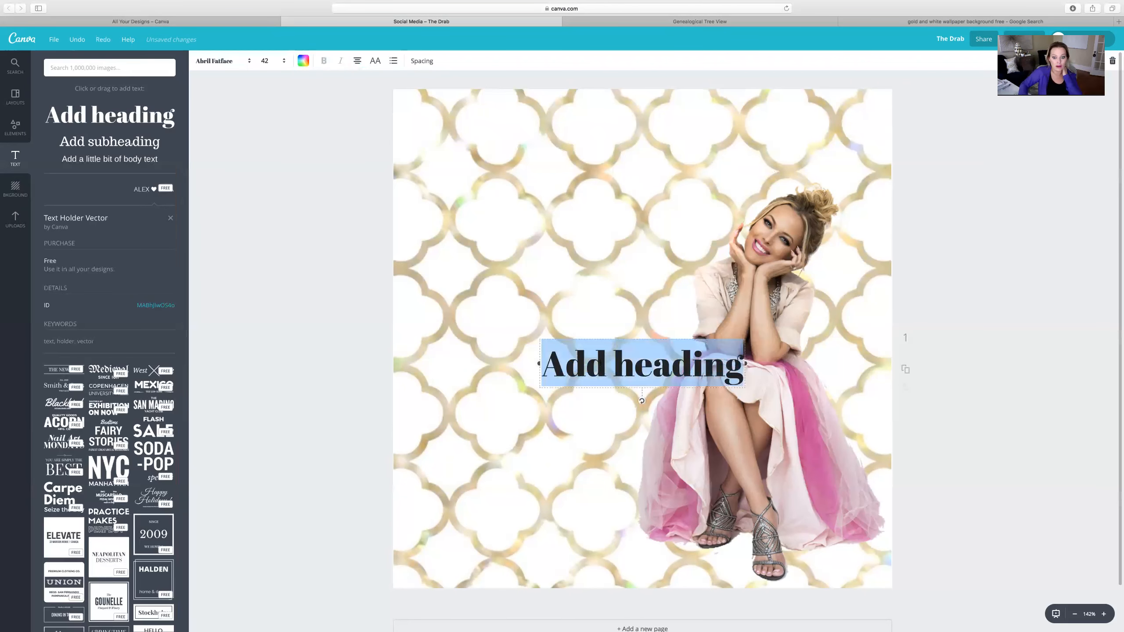
{"action": "type", "text": "The D"}
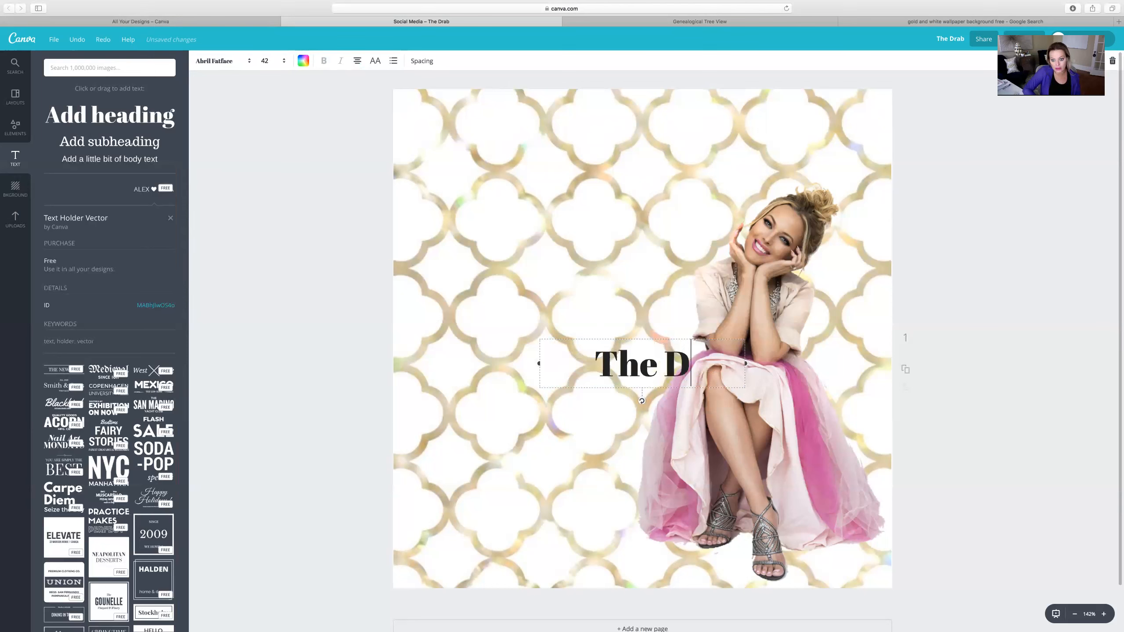
{"action": "type", "text": "rab"}
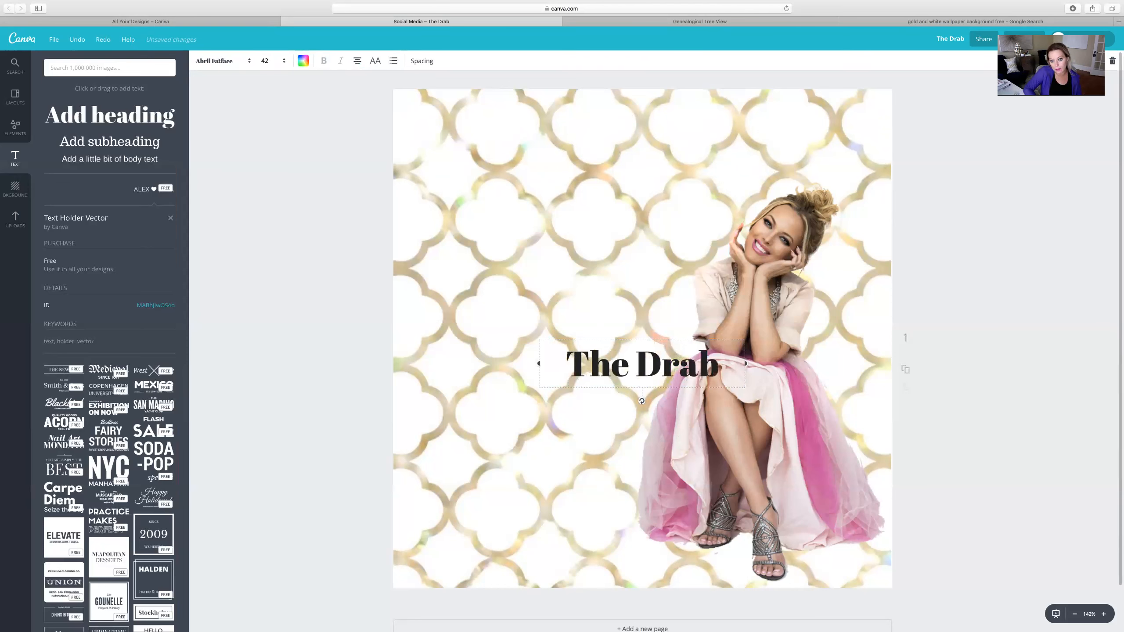
{"action": "type", "text": " to Fab Life"}
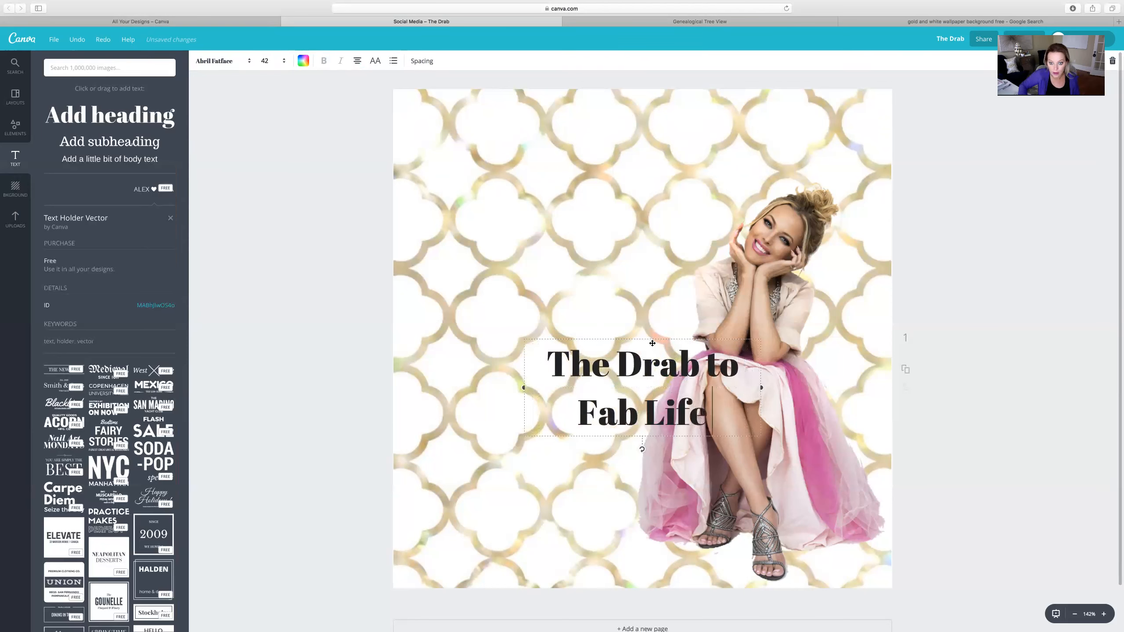
{"action": "left_click_drag", "start_coordinate": [653, 343], "coordinate": [557, 172]}
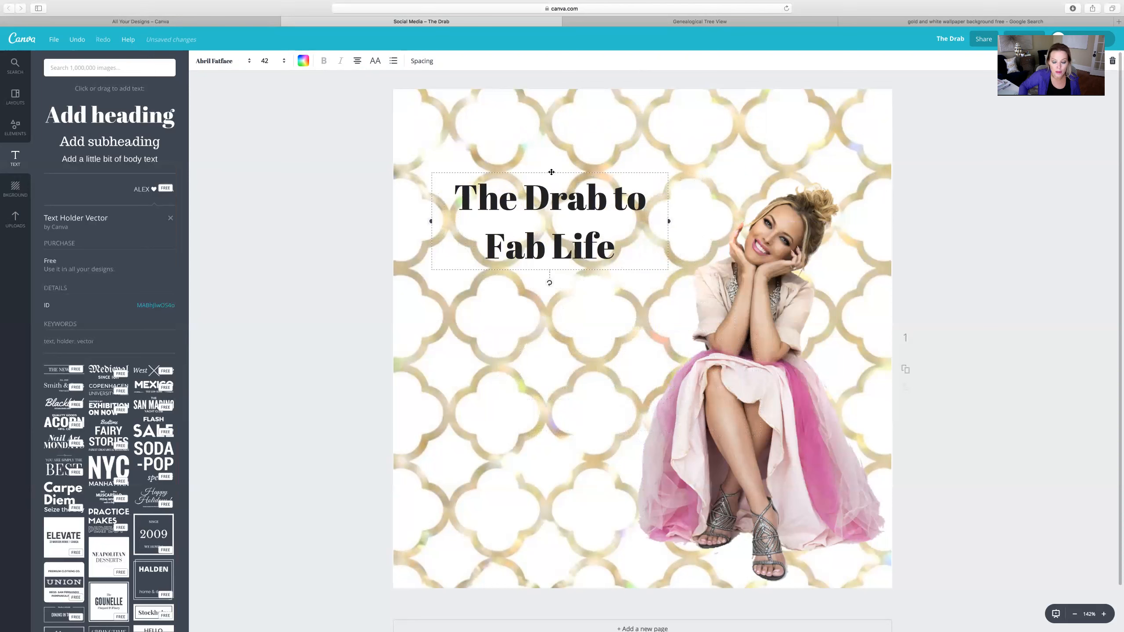
{"action": "left_click_drag", "start_coordinate": [552, 171], "coordinate": [542, 136]}
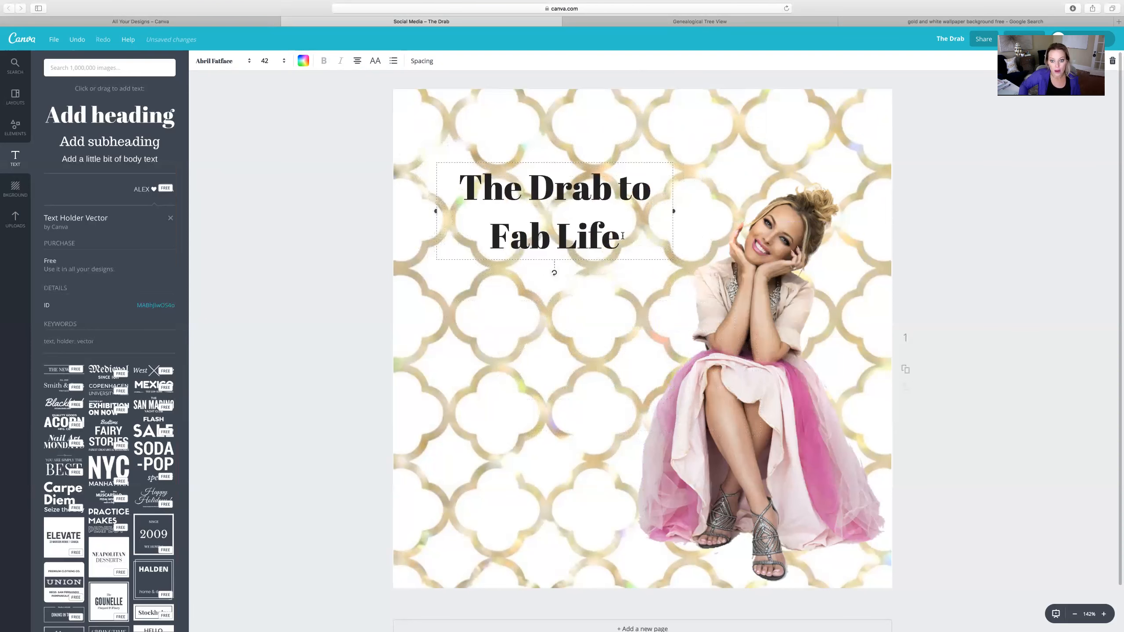
Step: Change the font of the whole "The Drab to Fab Life" heading to Playlist Script
{"action": "left_click_drag", "start_coordinate": [627, 236], "coordinate": [461, 203]}
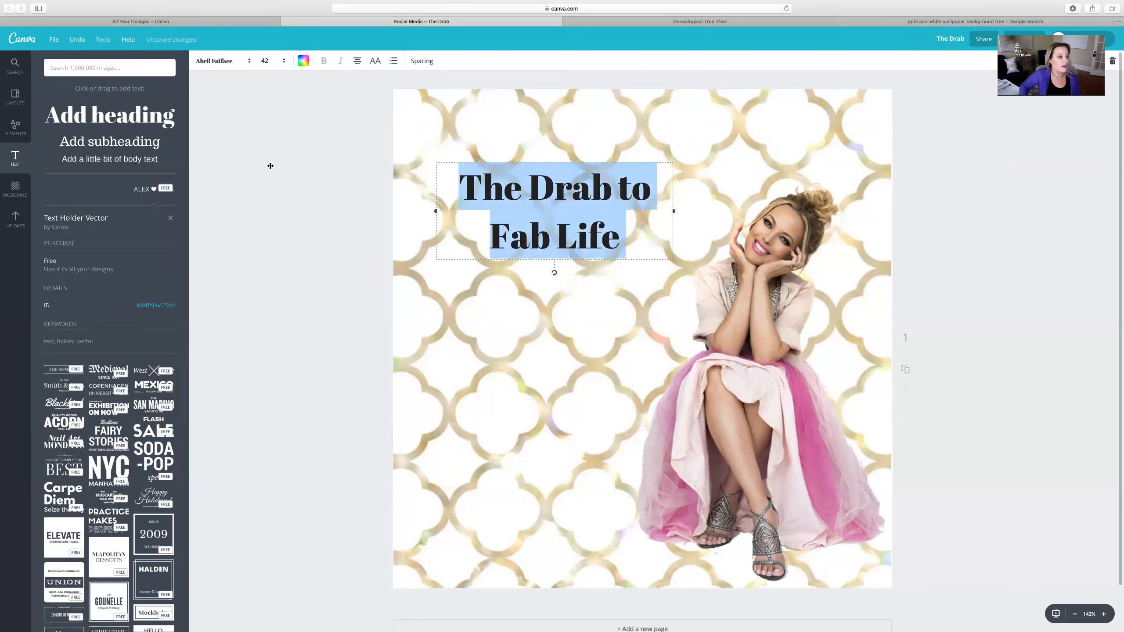
{"action": "left_click", "coordinate": [230, 65]}
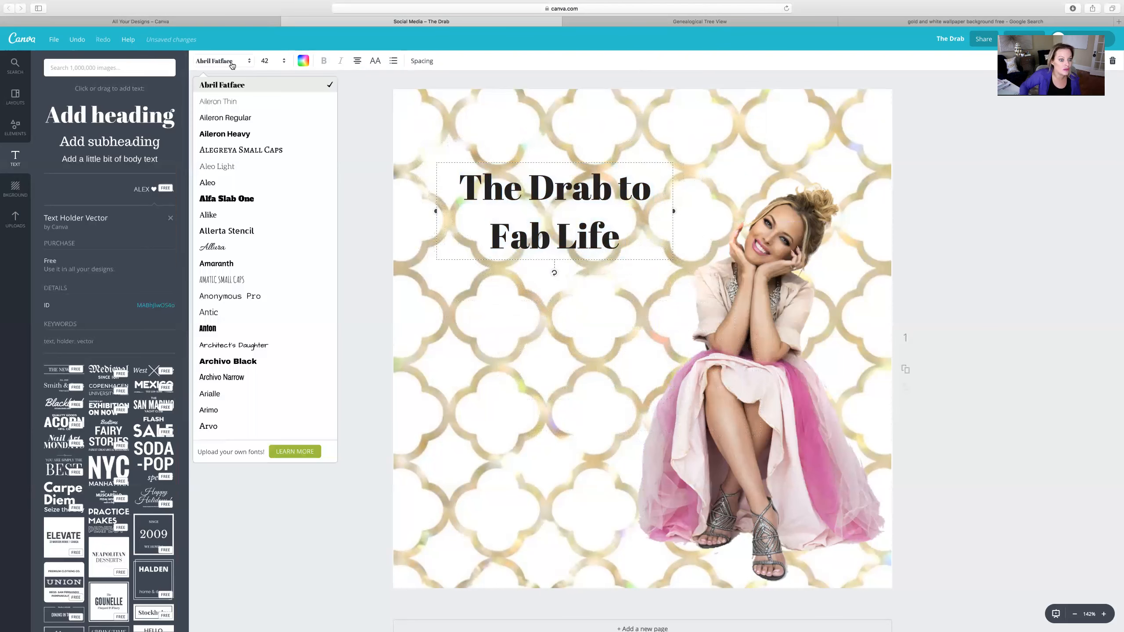
{"action": "scroll", "coordinate": [242, 321], "scroll_direction": "down", "scroll_amount": 5}
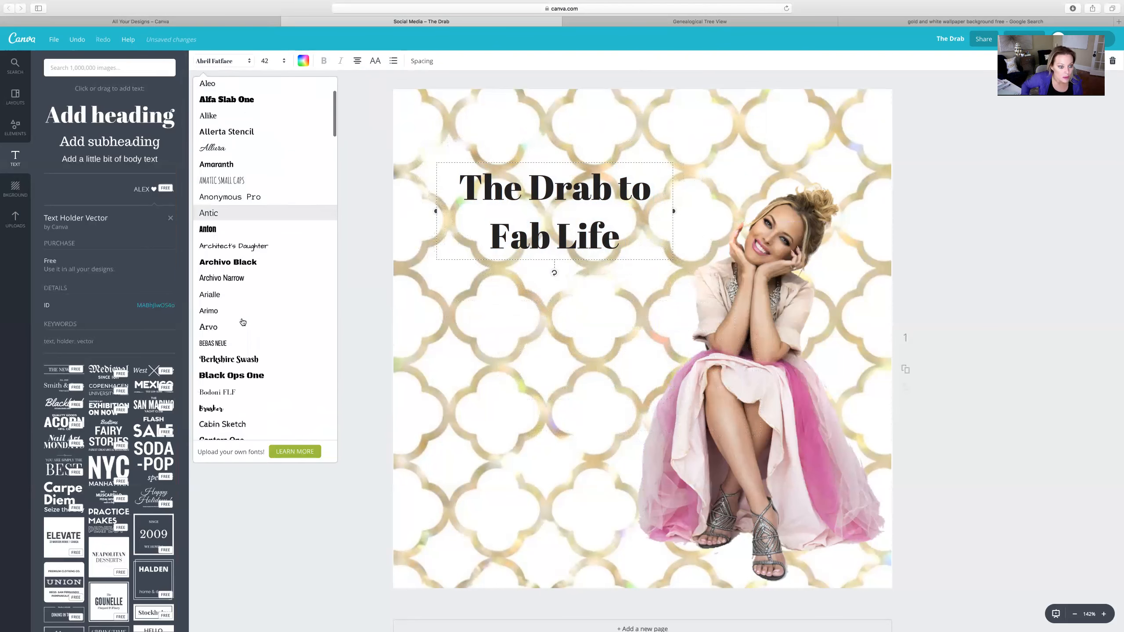
{"action": "scroll", "coordinate": [242, 322], "scroll_direction": "down", "scroll_amount": 15}
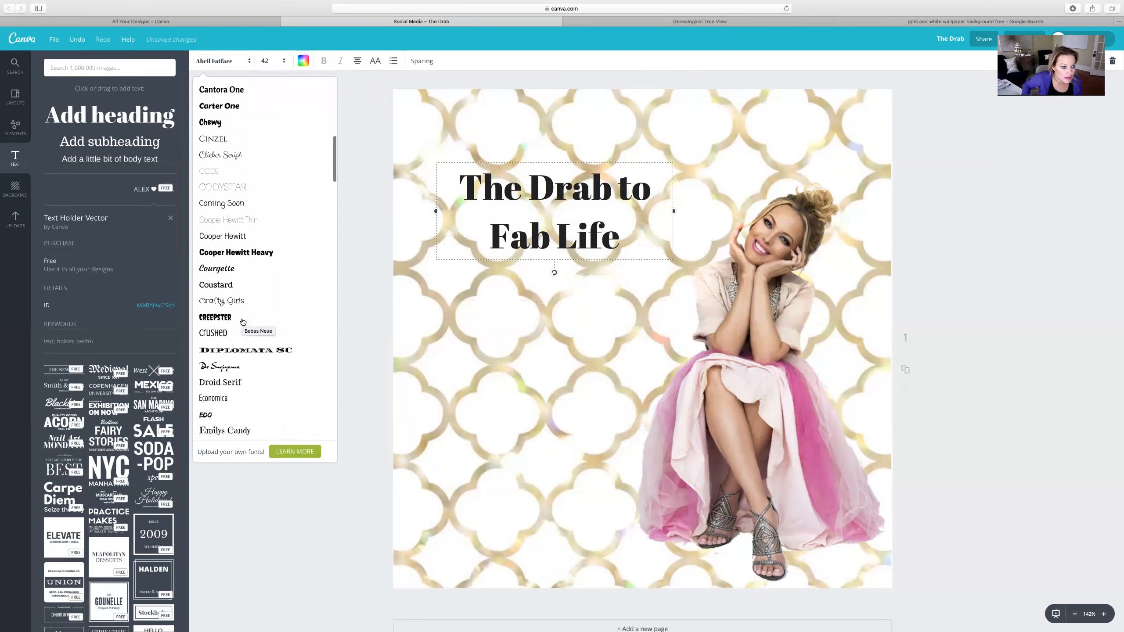
{"action": "scroll", "coordinate": [242, 322], "scroll_direction": "down", "scroll_amount": 8}
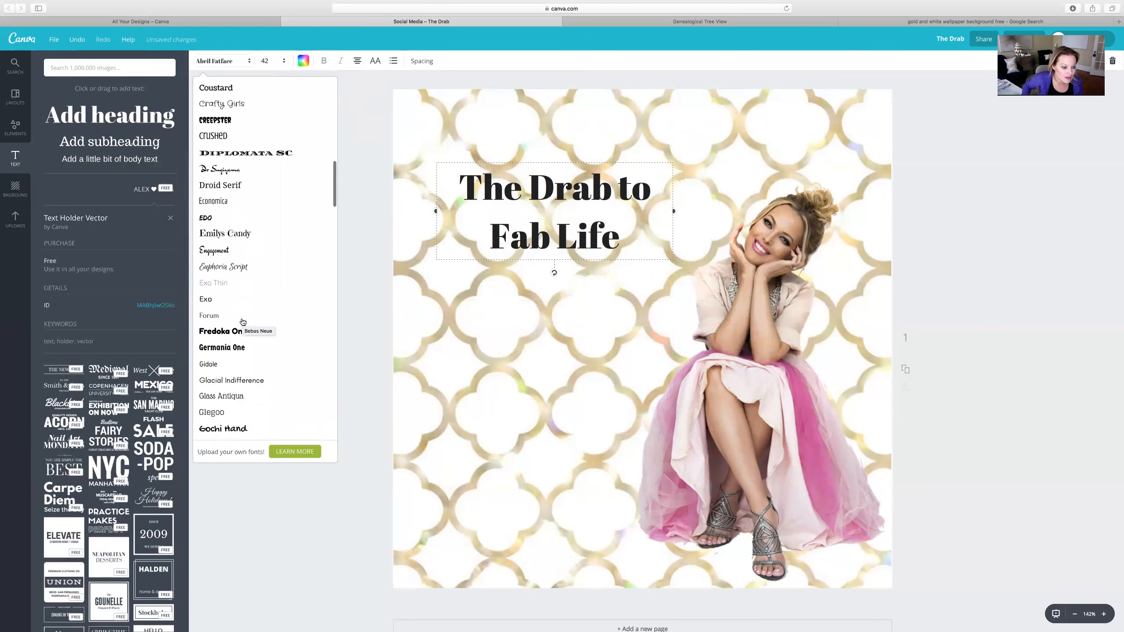
{"action": "scroll", "coordinate": [242, 322], "scroll_direction": "down", "scroll_amount": 4}
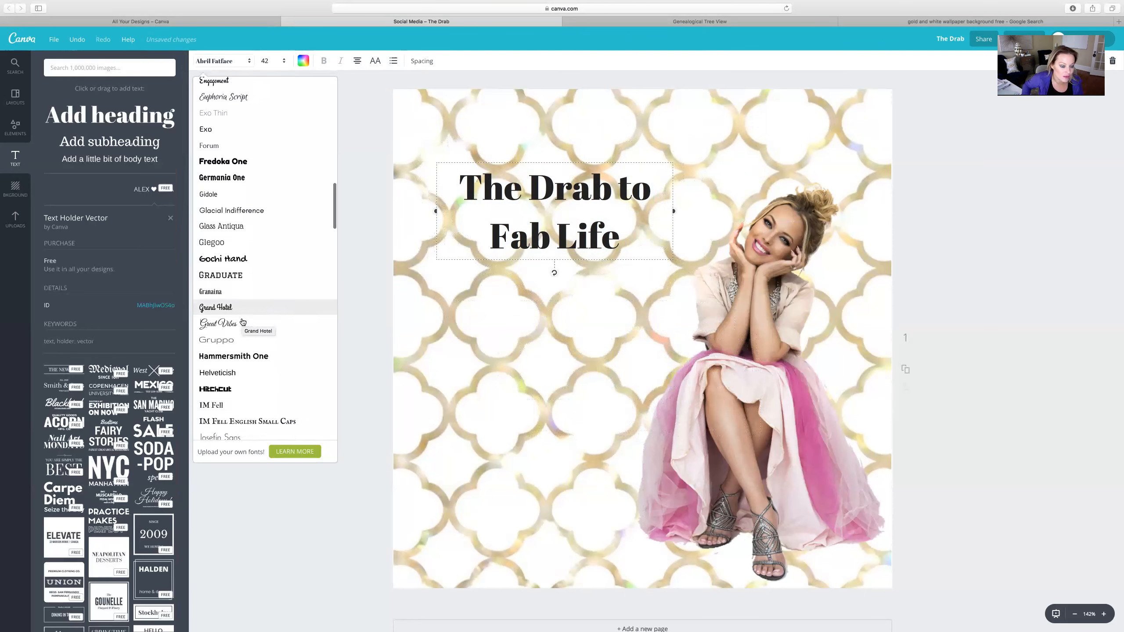
{"action": "scroll", "coordinate": [242, 322], "scroll_direction": "down", "scroll_amount": 6}
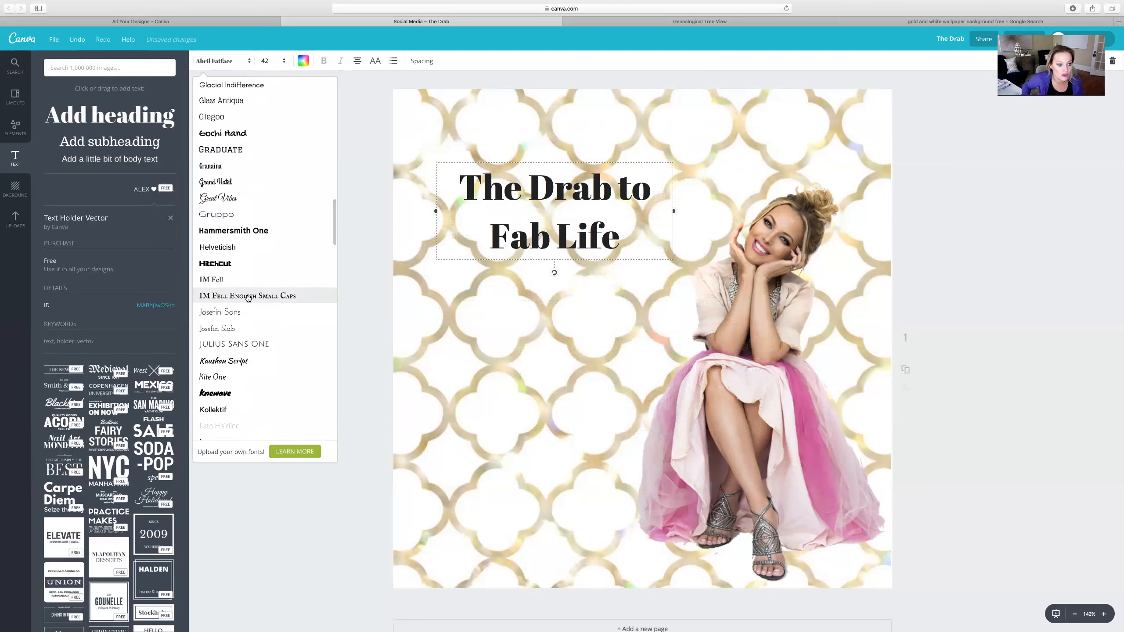
{"action": "scroll", "coordinate": [248, 298], "scroll_direction": "down", "scroll_amount": 5}
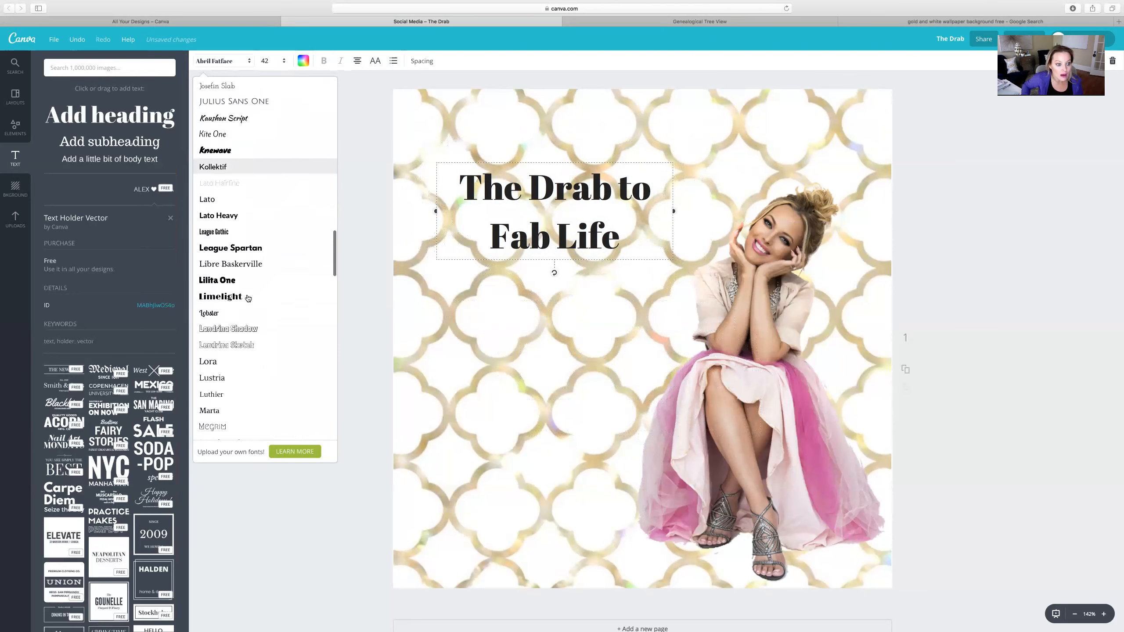
{"action": "scroll", "coordinate": [259, 261], "scroll_direction": "down", "scroll_amount": 5}
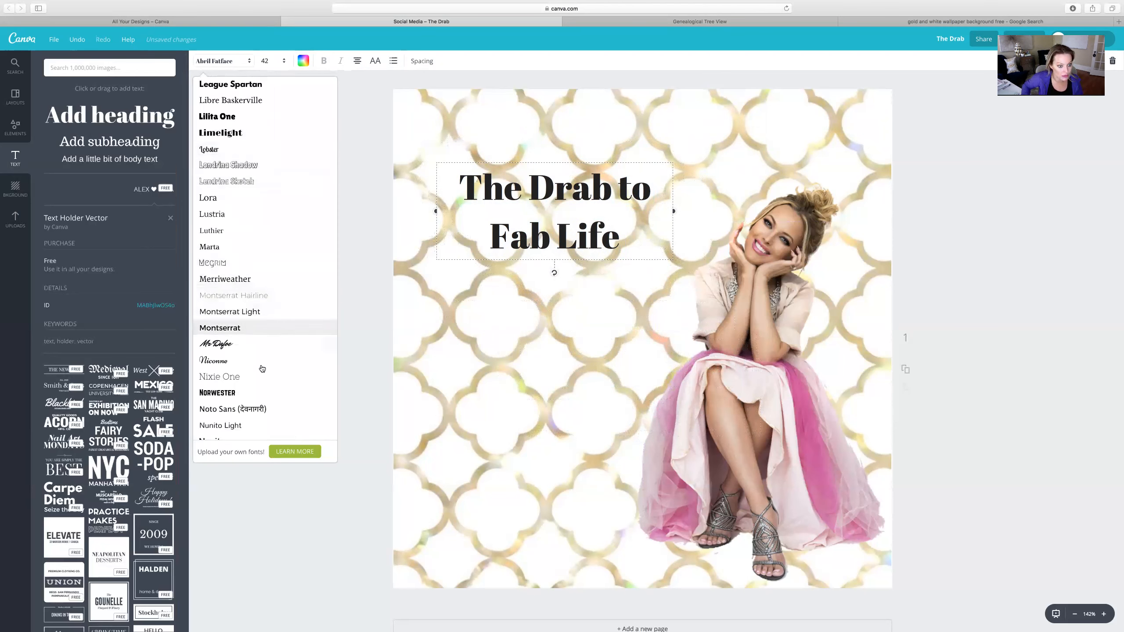
{"action": "scroll", "coordinate": [265, 346], "scroll_direction": "down", "scroll_amount": 3}
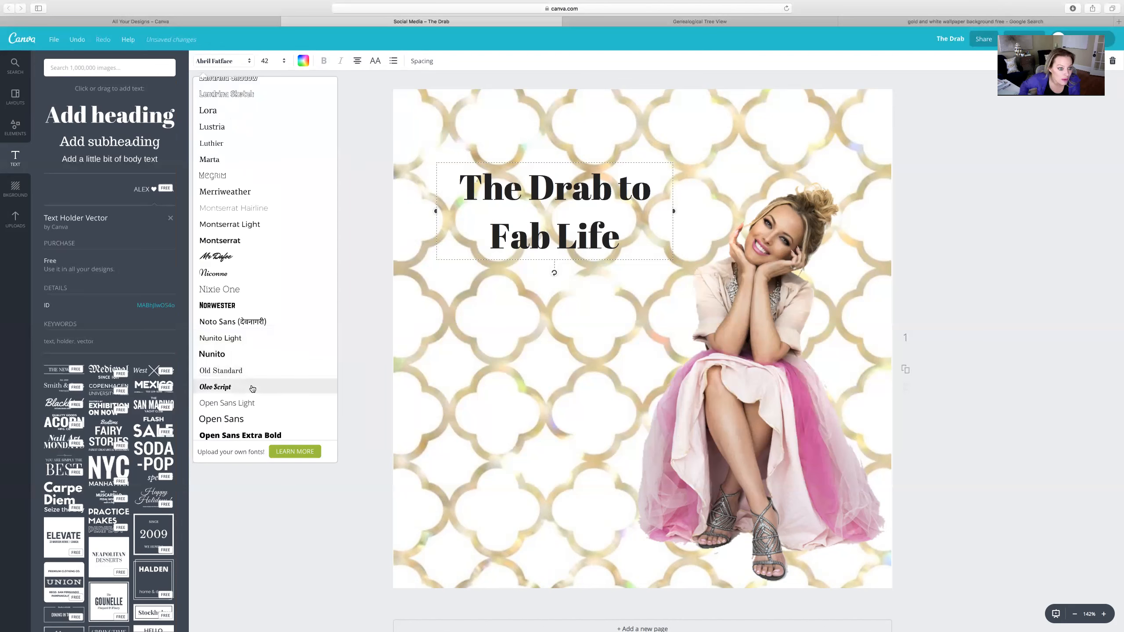
{"action": "scroll", "coordinate": [252, 388], "scroll_direction": "down", "scroll_amount": 3}
{"action": "scroll", "coordinate": [252, 389], "scroll_direction": "down", "scroll_amount": 4}
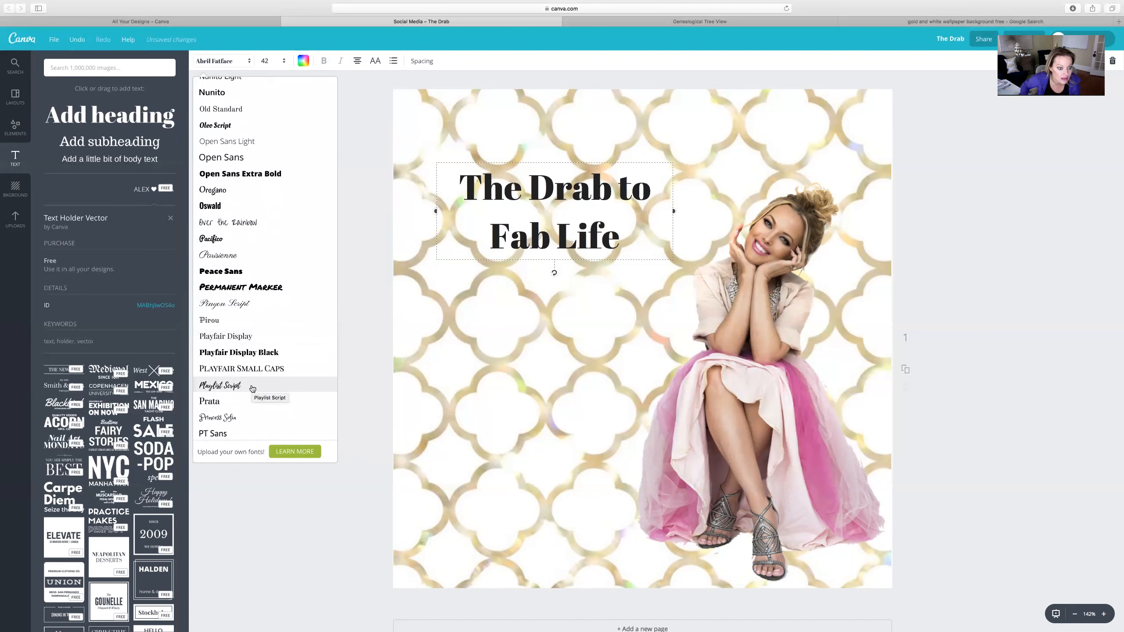
{"action": "left_click", "coordinate": [252, 388]}
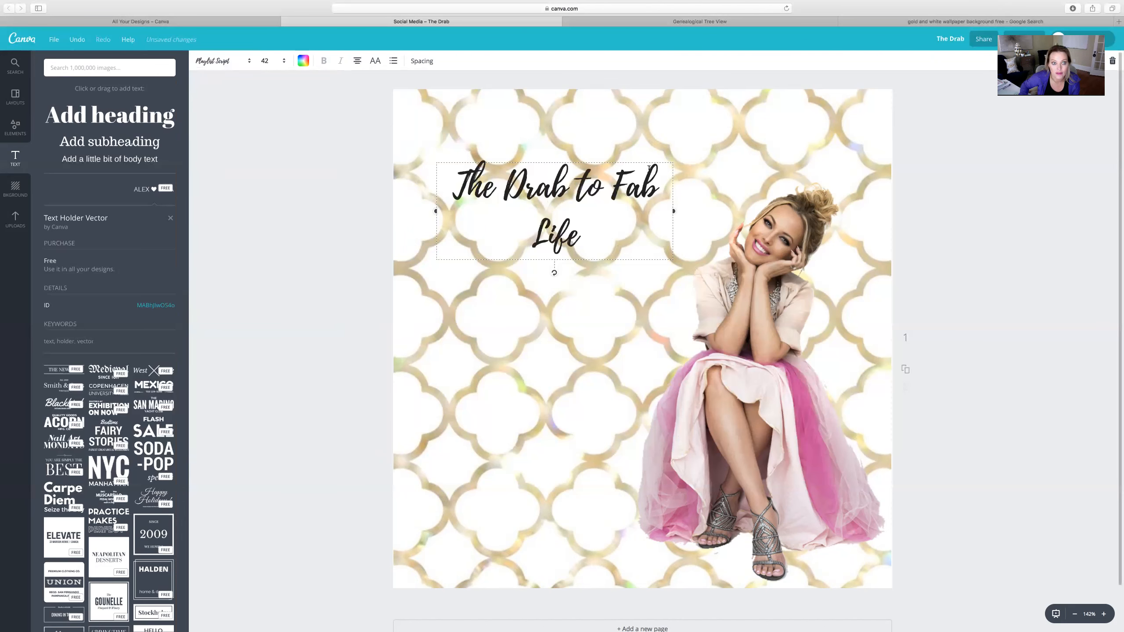
Step: Set the heading's font size to 72 and move it up close to the page's upper edge
{"action": "left_click", "coordinate": [268, 60]}
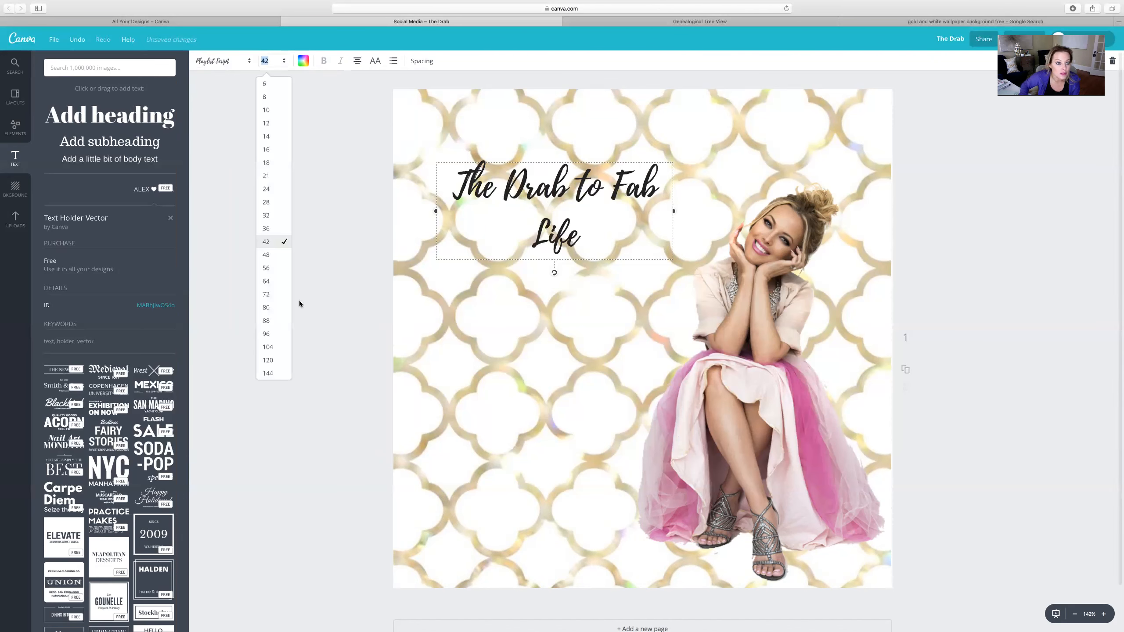
{"action": "left_click", "coordinate": [271, 296]}
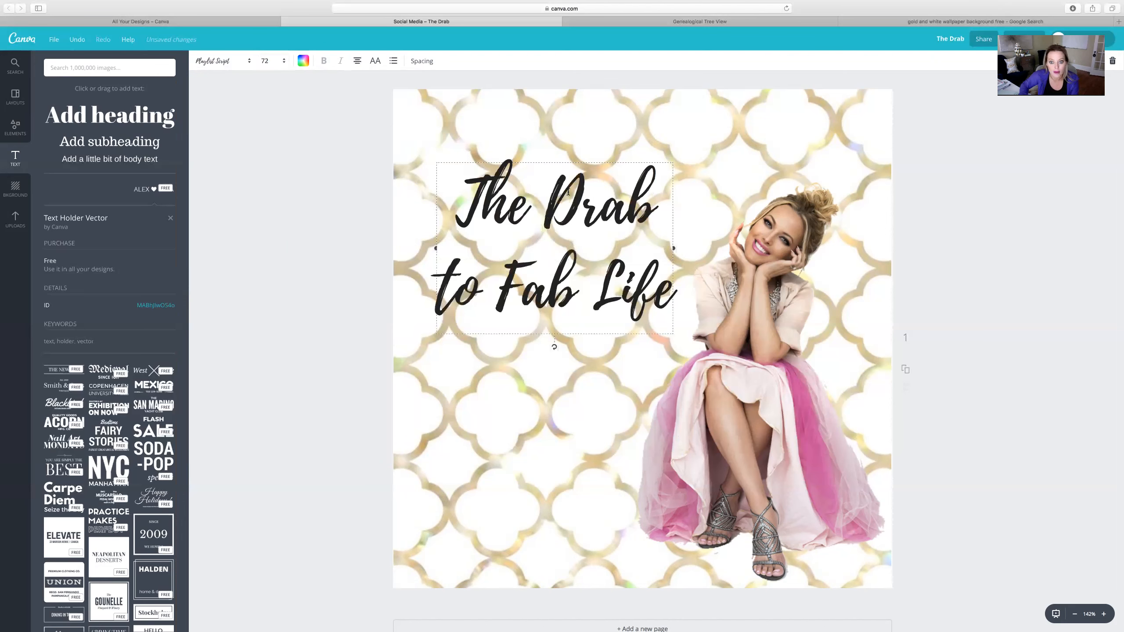
{"action": "left_click", "coordinate": [585, 160]}
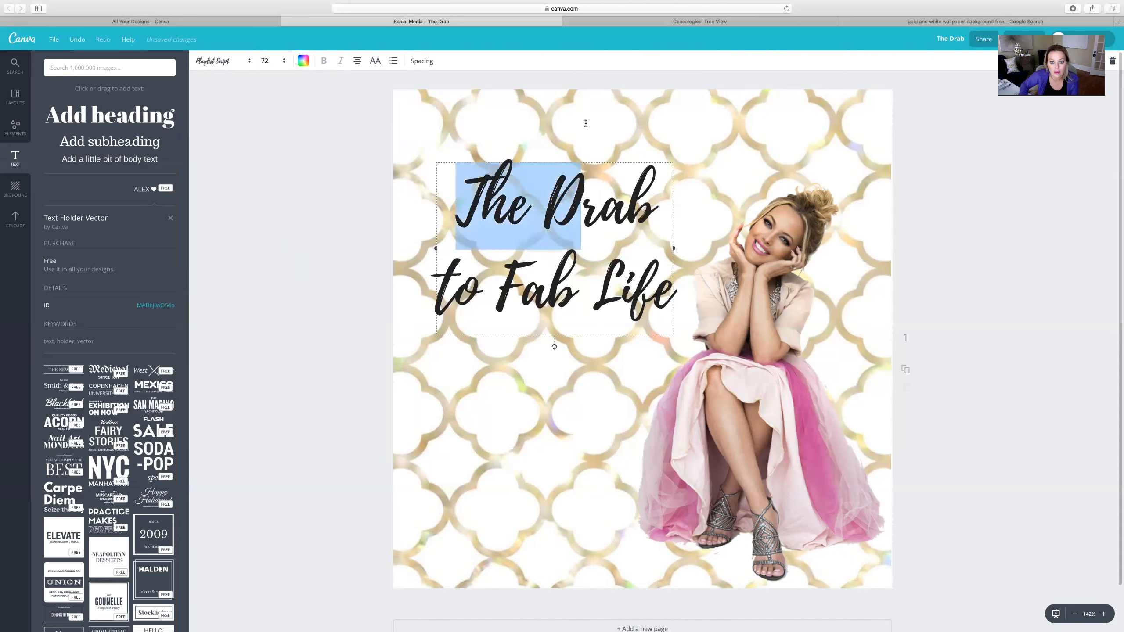
{"action": "left_click", "coordinate": [369, 226]}
{"action": "left_click_drag", "start_coordinate": [552, 171], "coordinate": [551, 120]}
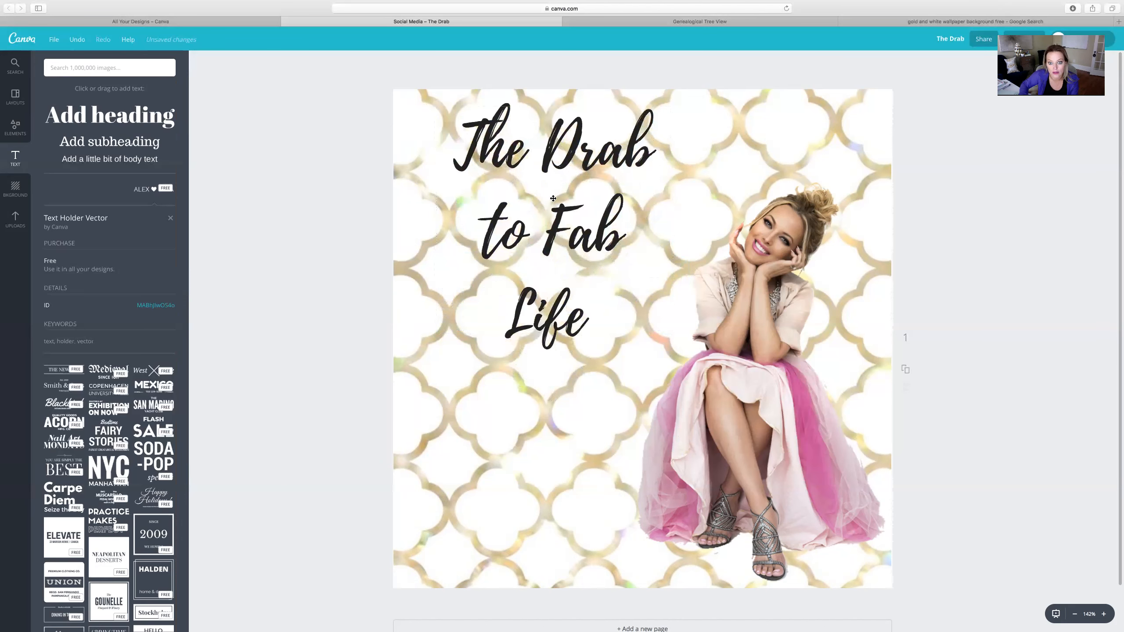
Step: Widen the heading's text box so "The Drab to" fits on one line, and shift it slightly down and left
{"action": "left_click", "coordinate": [553, 199]}
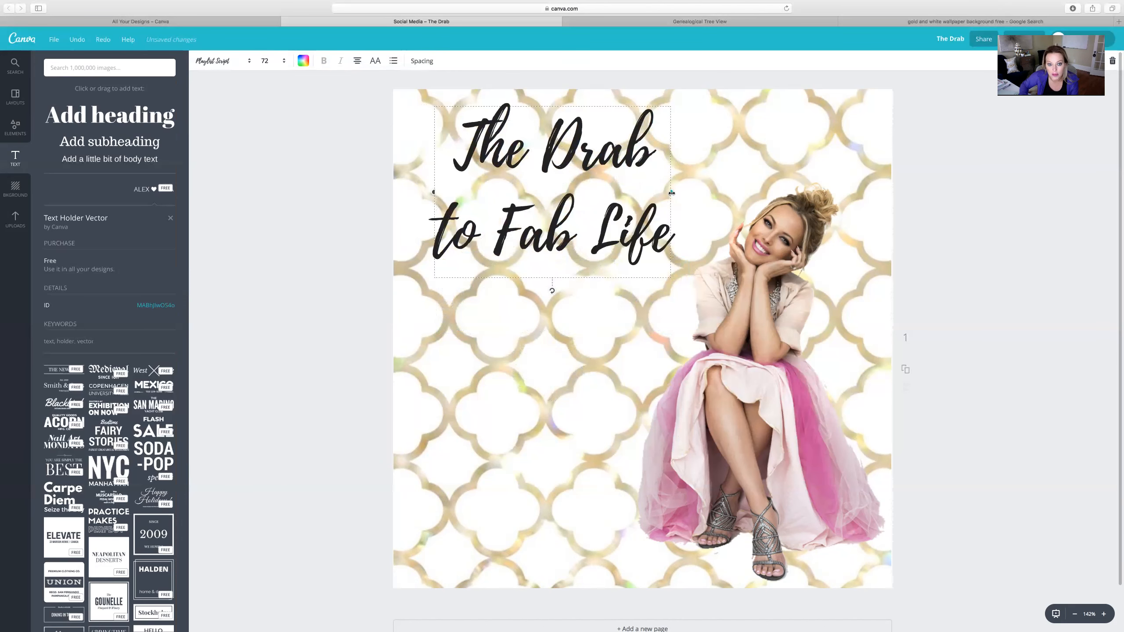
{"action": "left_click_drag", "start_coordinate": [674, 192], "coordinate": [724, 191]}
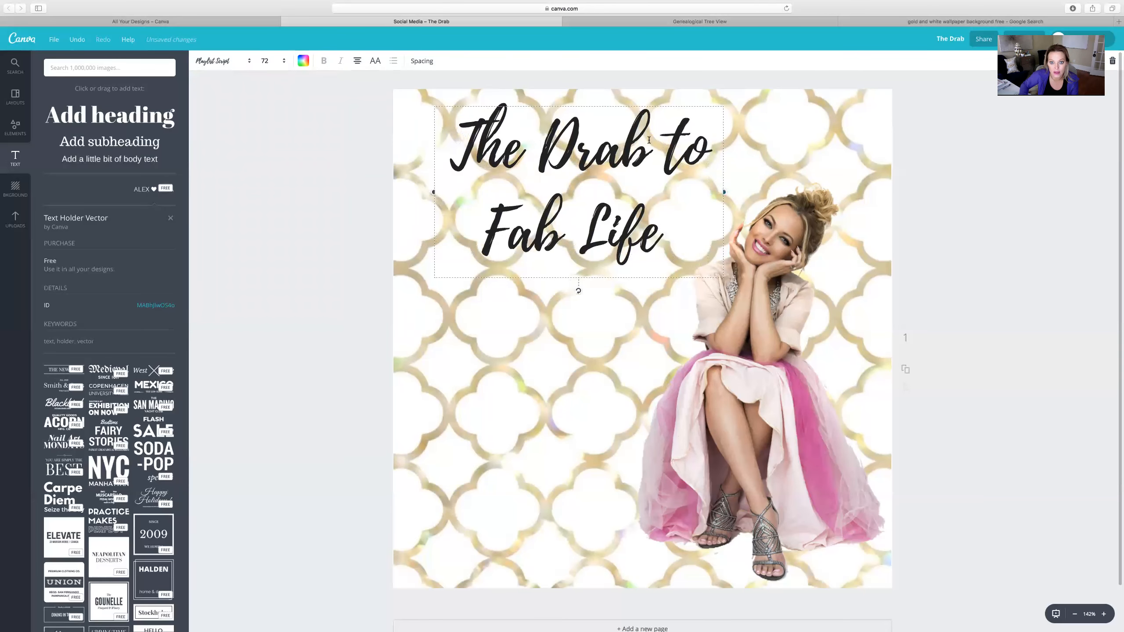
{"action": "left_click_drag", "start_coordinate": [612, 104], "coordinate": [591, 115]}
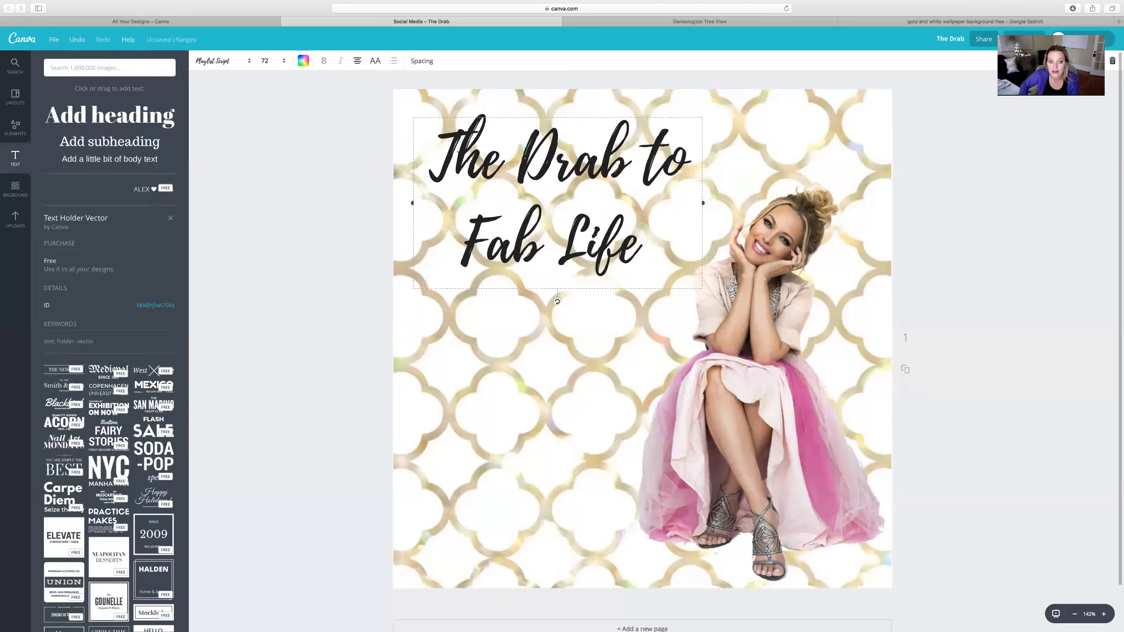
Step: Set the heading's line height to 0.97 and its letter spacing to 50
{"action": "left_click", "coordinate": [447, 151]}
{"action": "left_click_drag", "start_coordinate": [429, 159], "coordinate": [664, 248]}
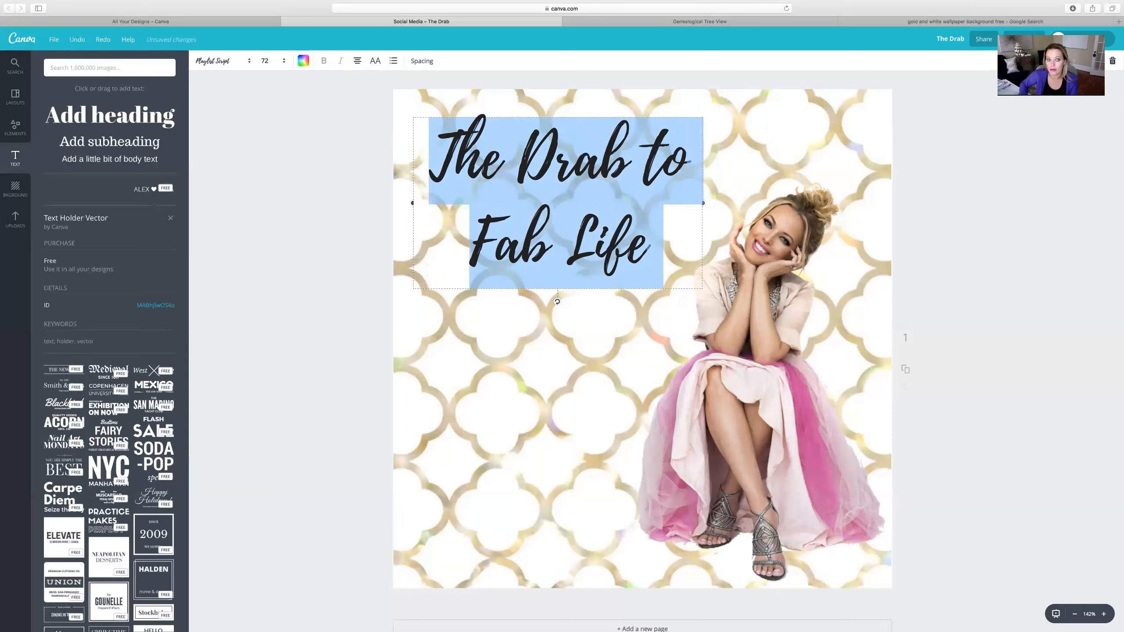
{"action": "left_click", "coordinate": [423, 62]}
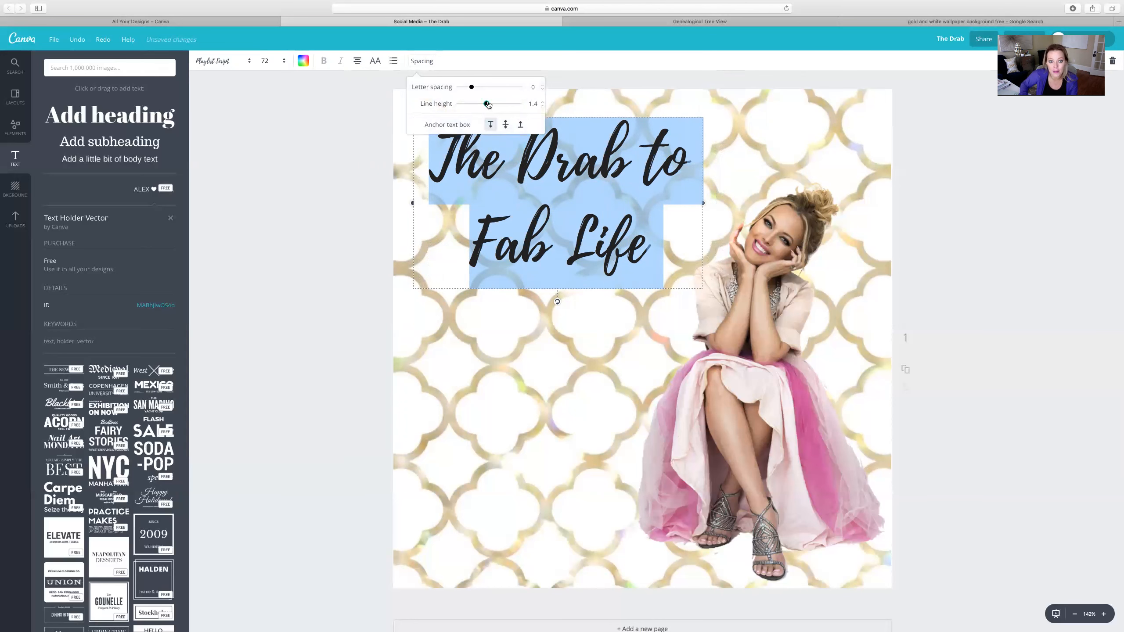
{"action": "left_click_drag", "start_coordinate": [486, 104], "coordinate": [474, 104]}
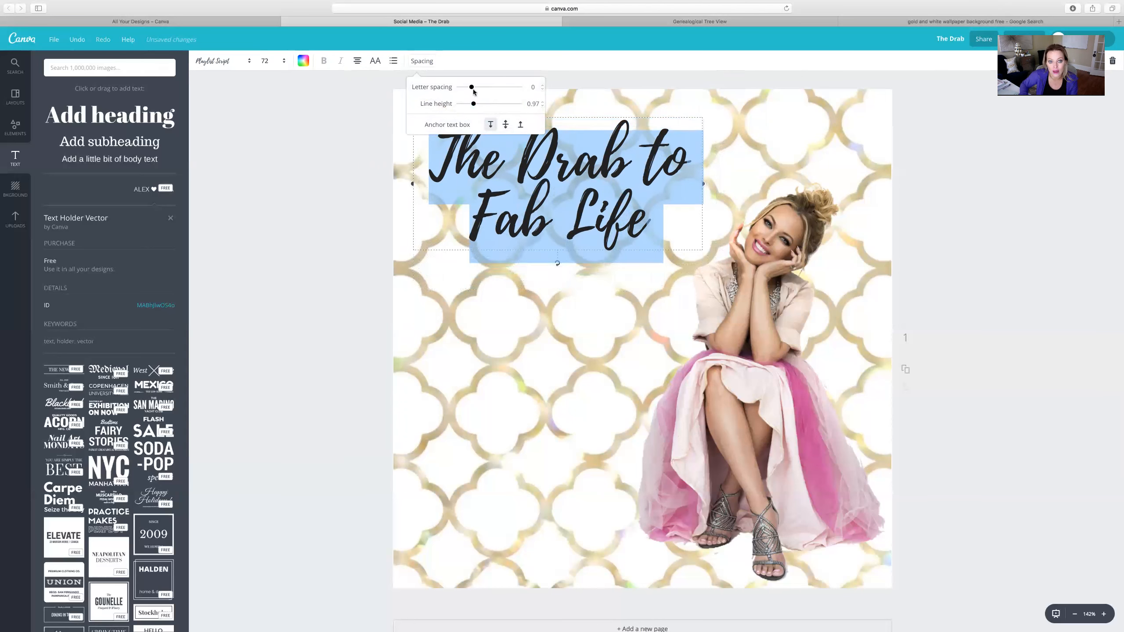
{"action": "mouse_move", "coordinate": [473, 89]}
{"action": "left_mouse_down"}
{"action": "mouse_move", "coordinate": [500, 89]}
{"action": "mouse_move", "coordinate": [474, 88]}
{"action": "left_mouse_up"}
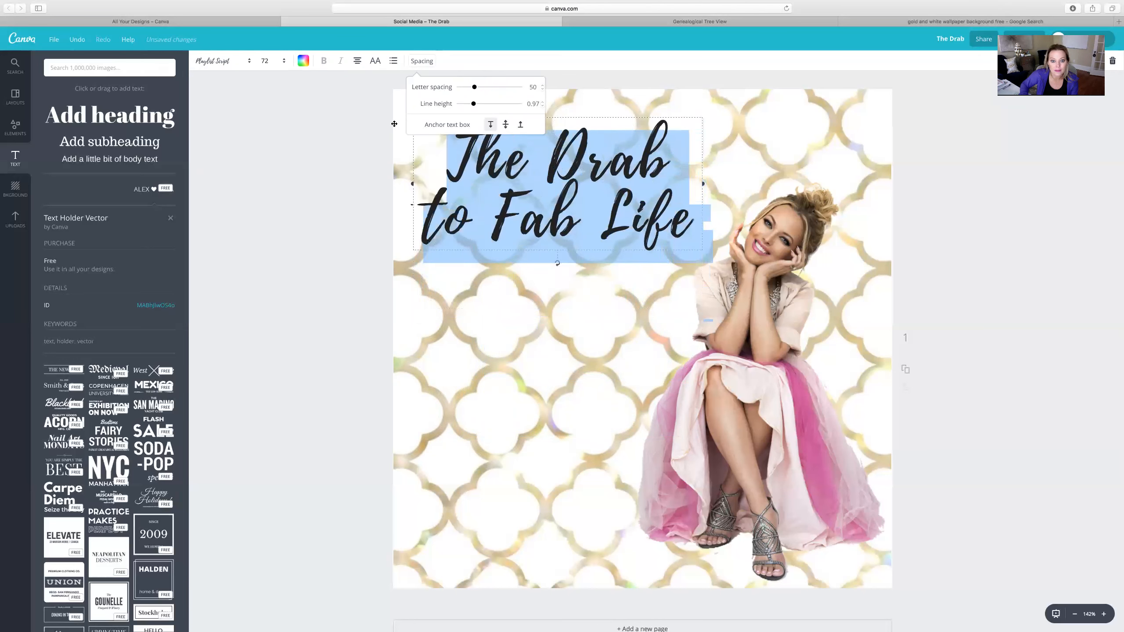
{"action": "left_click", "coordinate": [376, 144]}
{"action": "left_click", "coordinate": [328, 197]}
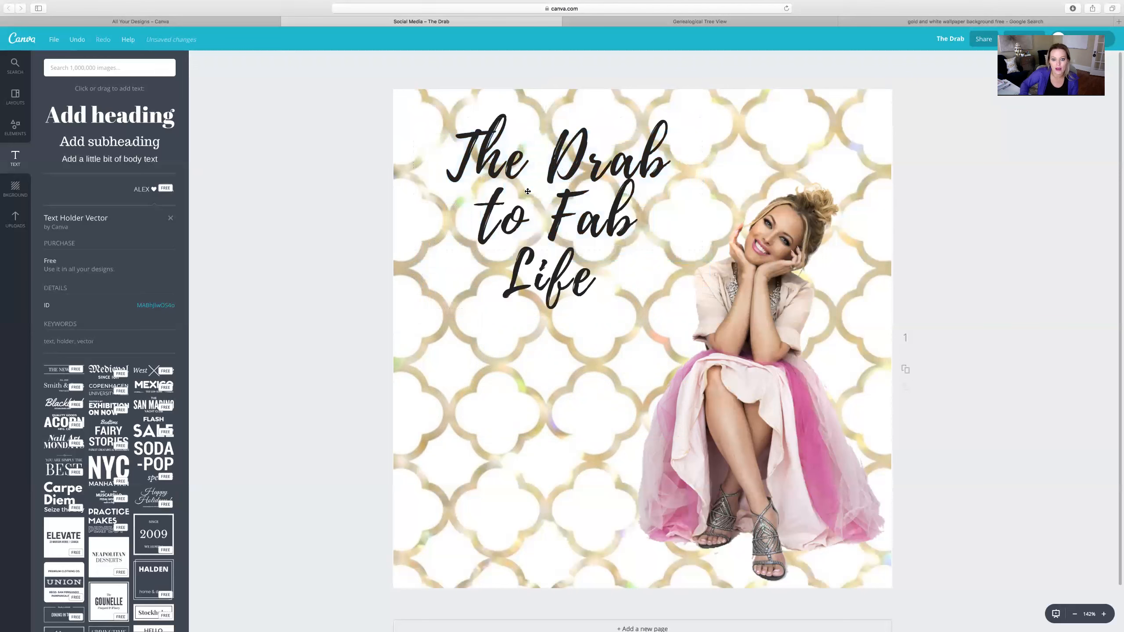
Step: Widen the heading's text box until it wraps as "The Drab to" over "Fab Life", and nudge it slightly down and left
{"action": "left_click", "coordinate": [660, 192]}
{"action": "left_click_drag", "start_coordinate": [705, 183], "coordinate": [754, 183]}
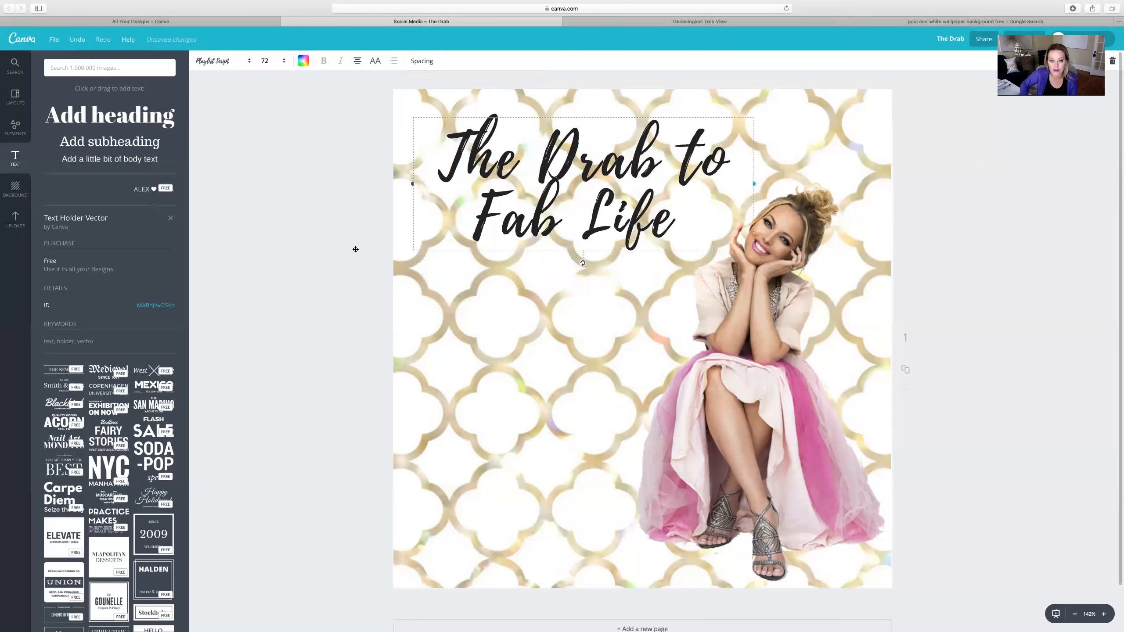
{"action": "left_click", "coordinate": [326, 252]}
{"action": "left_click_drag", "start_coordinate": [550, 205], "coordinate": [543, 210]}
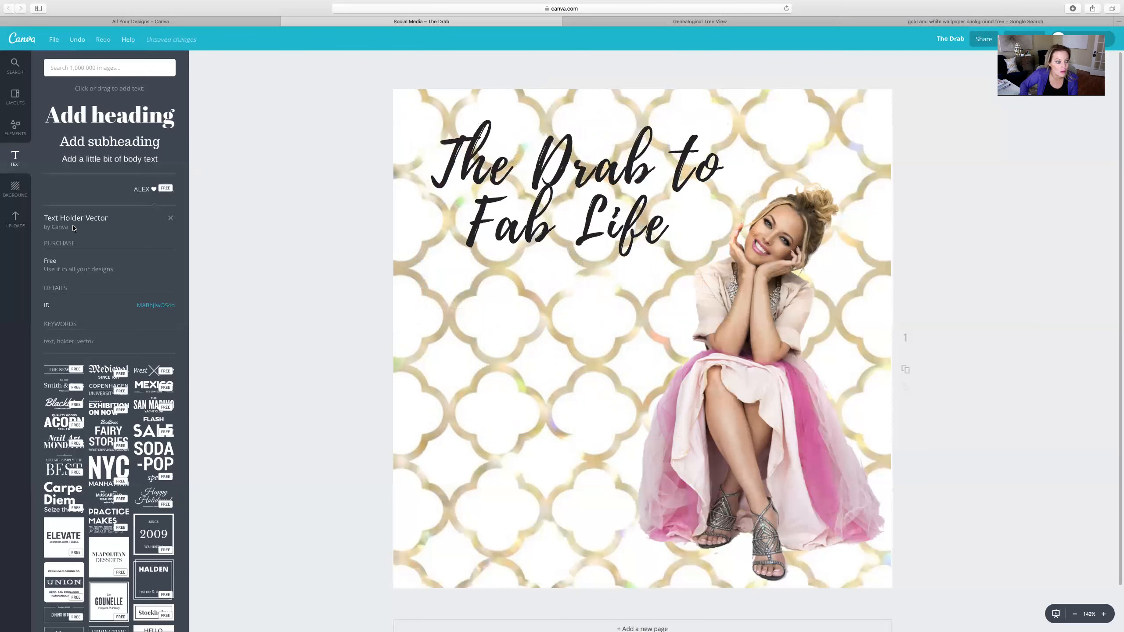
Step: Look through the available layouts and element categories, and open the photo grids collection
{"action": "left_click", "coordinate": [13, 96]}
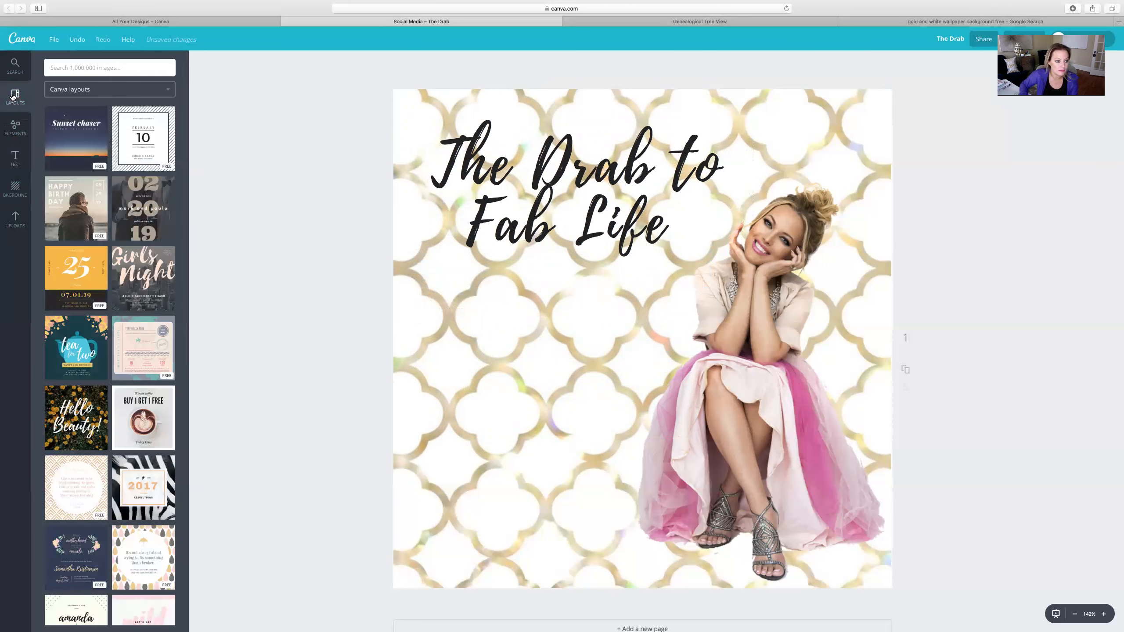
{"action": "left_click", "coordinate": [14, 129]}
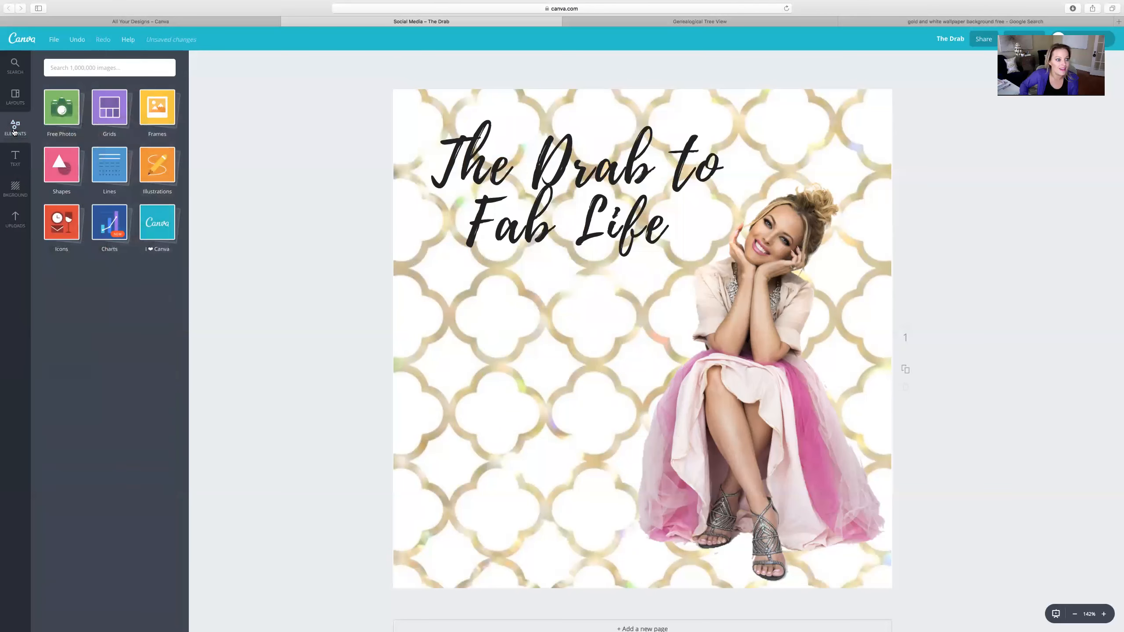
{"action": "left_click", "coordinate": [106, 114]}
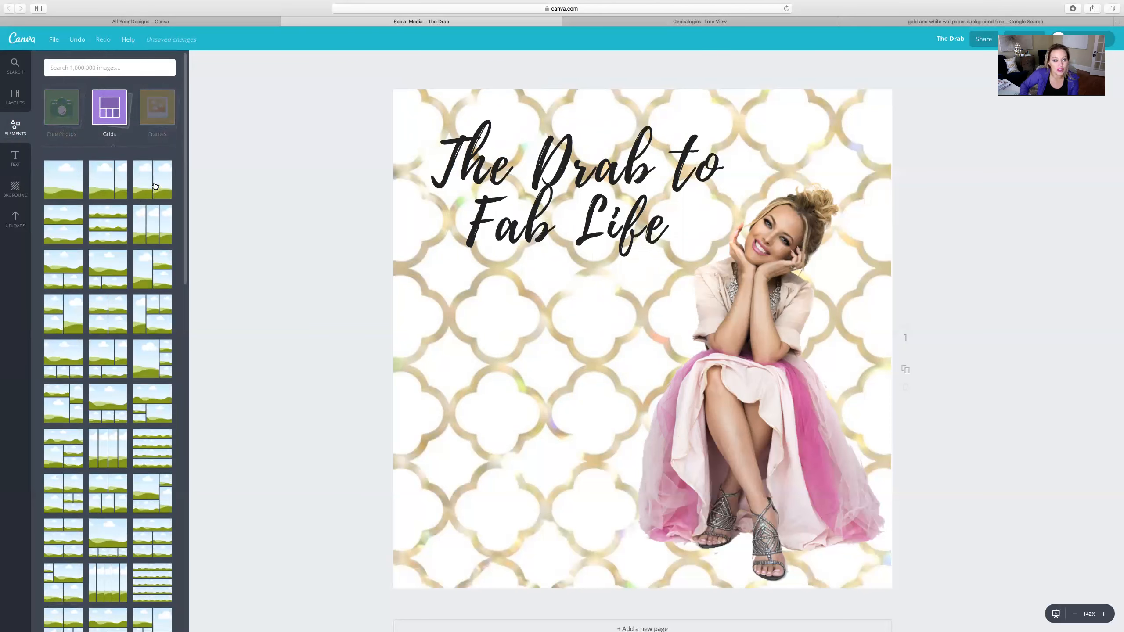
Step: Add a two-column photo grid, shrink it, and place it below the title beside the cutout woman
{"action": "left_click", "coordinate": [154, 186]}
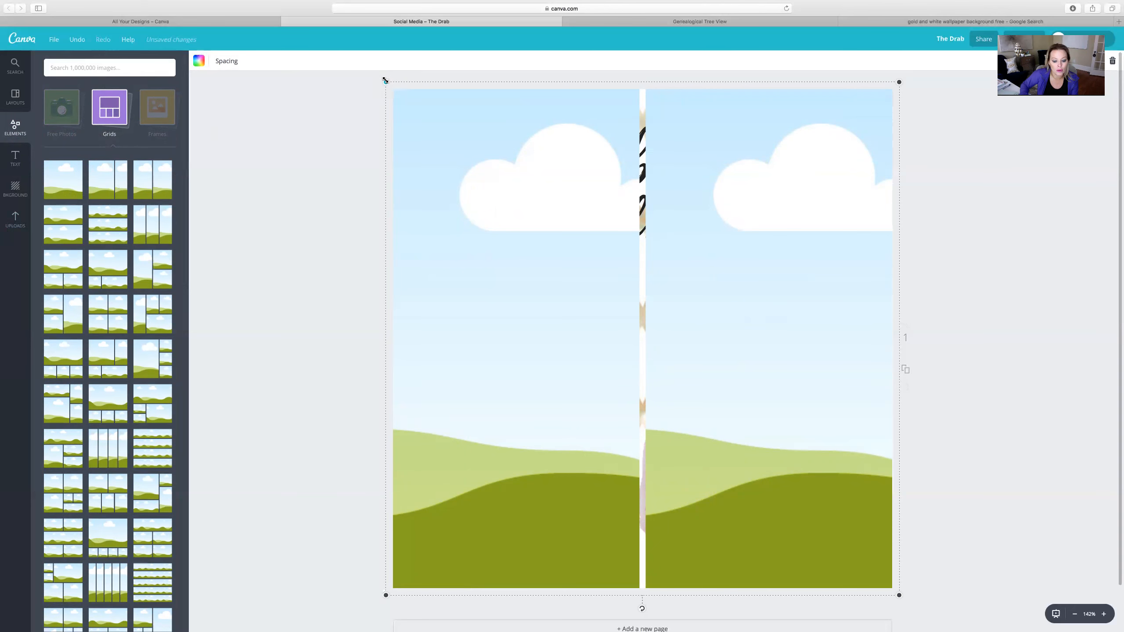
{"action": "left_click_drag", "start_coordinate": [386, 80], "coordinate": [665, 212]}
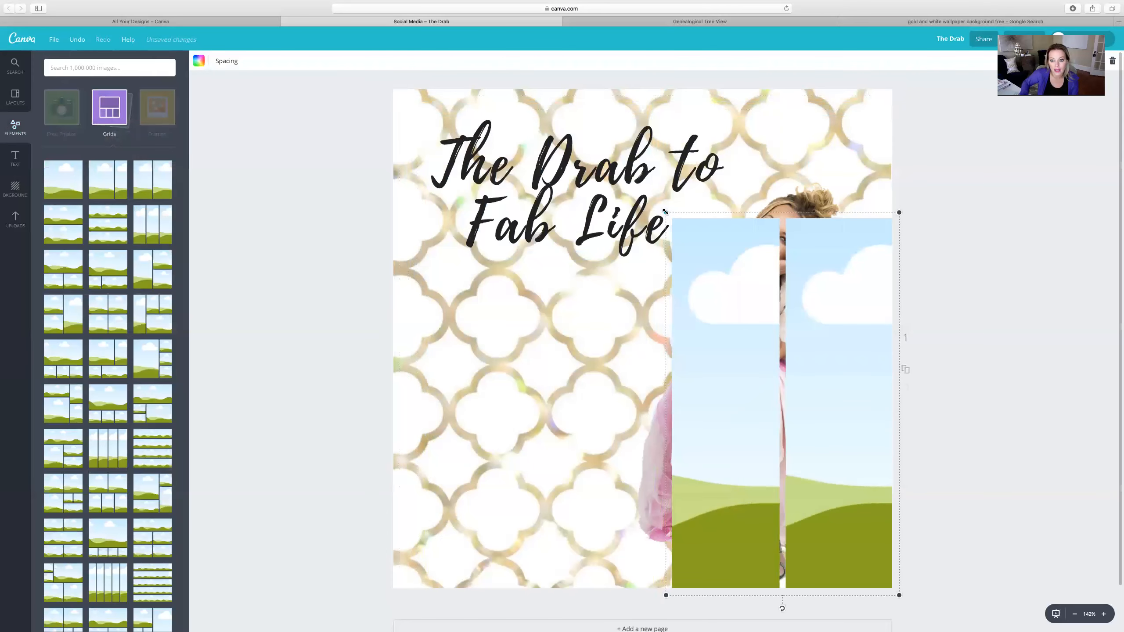
{"action": "left_click_drag", "start_coordinate": [745, 271], "coordinate": [499, 276]}
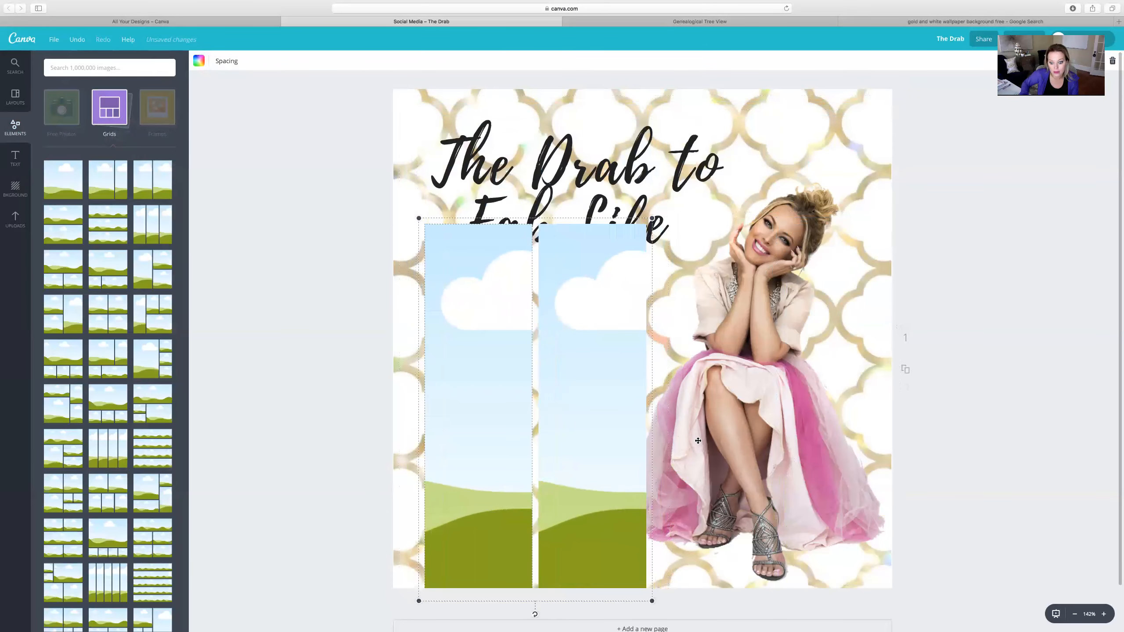
{"action": "left_click_drag", "start_coordinate": [652, 603], "coordinate": [669, 474]}
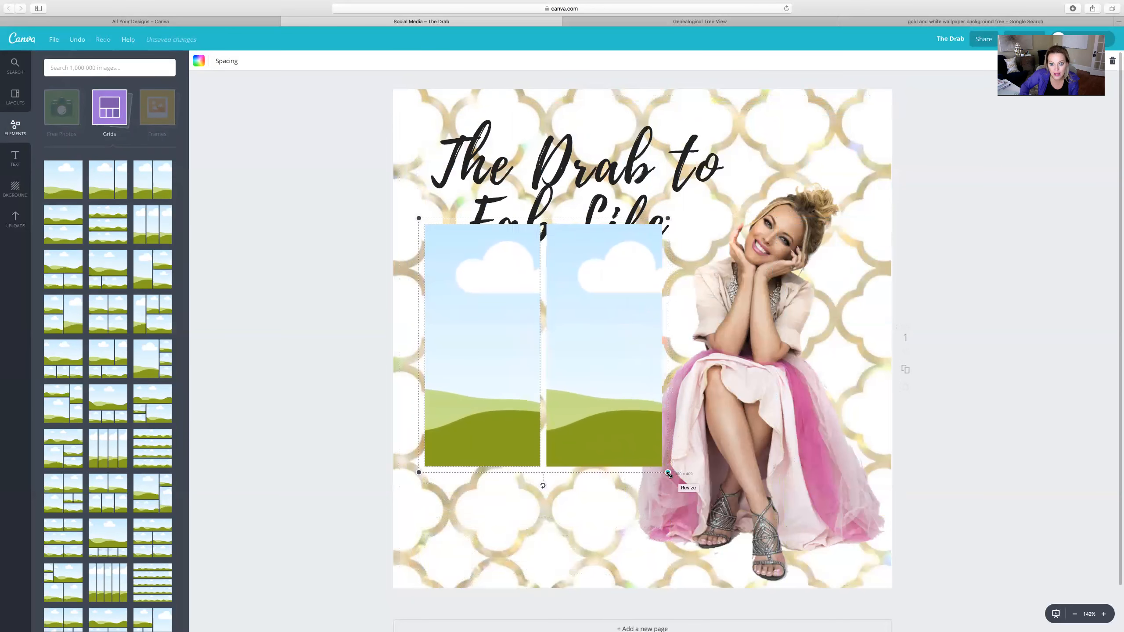
{"action": "left_click_drag", "start_coordinate": [631, 405], "coordinate": [613, 458]}
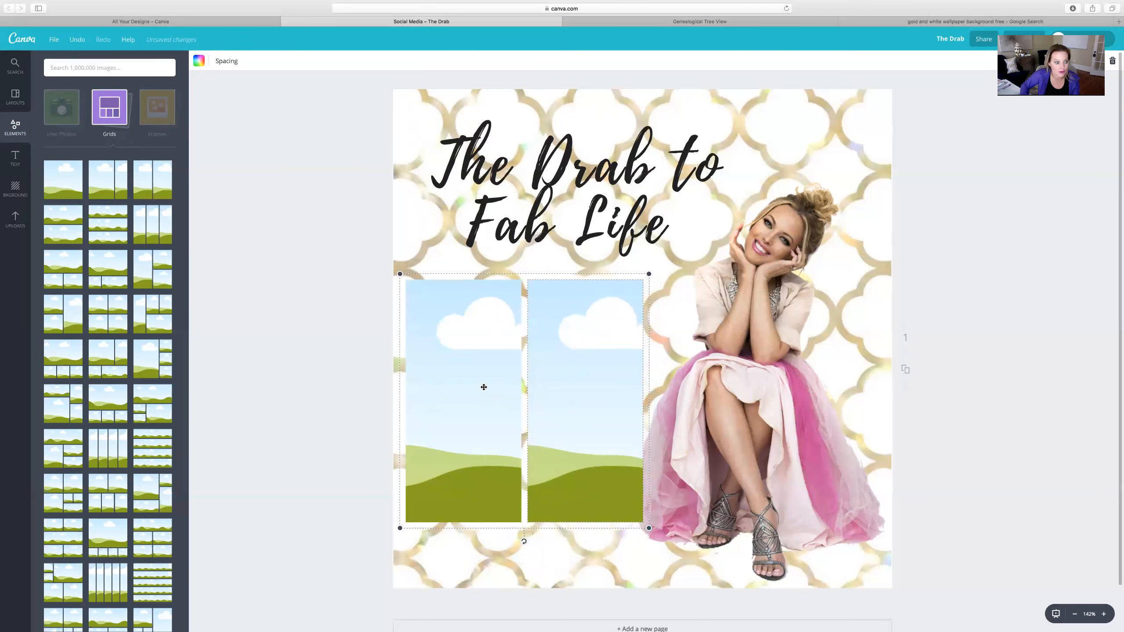
Step: Fill the grid's two cells with the uploaded photos of the woman in the white tank top, the hands-on-hips pose on the right
{"action": "left_click", "coordinate": [16, 214]}
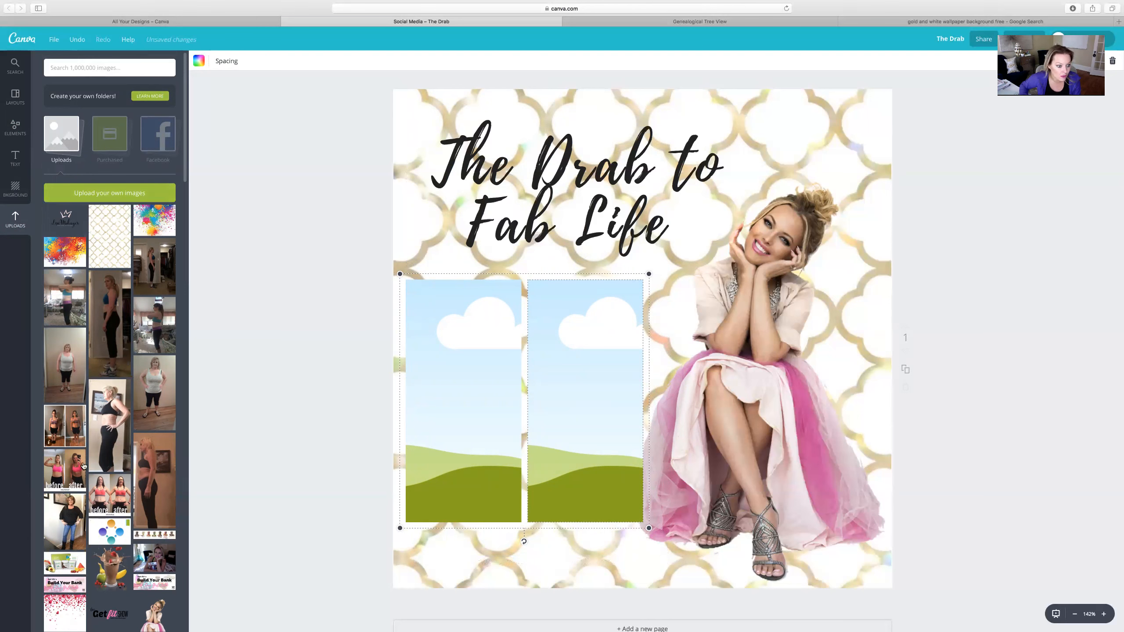
{"action": "scroll", "coordinate": [69, 426], "scroll_direction": "down", "scroll_amount": 3}
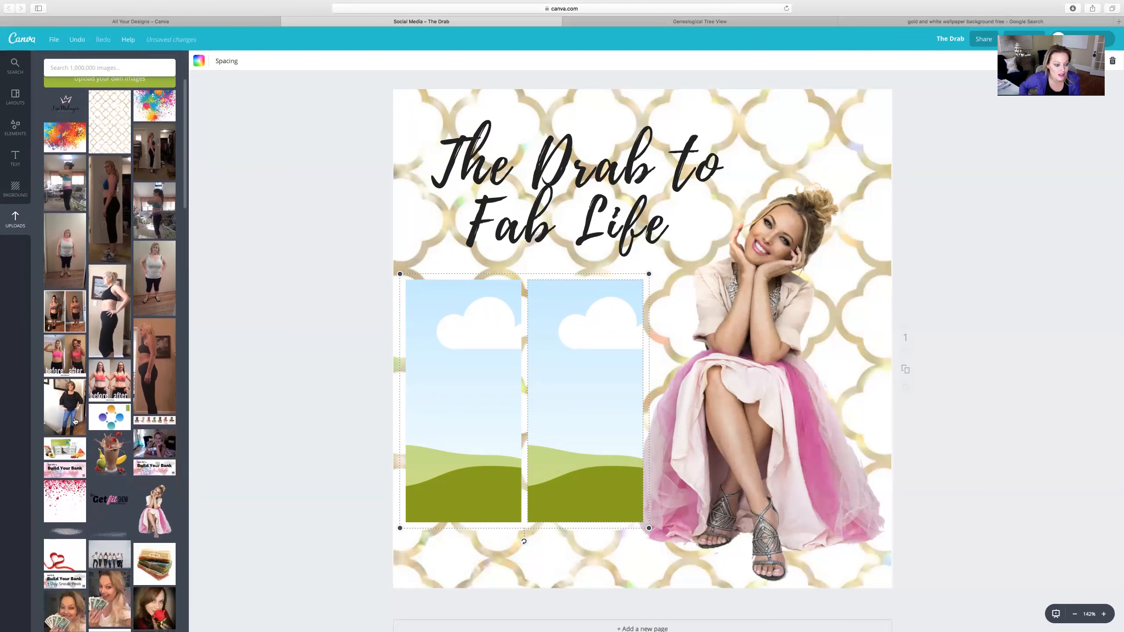
{"action": "scroll", "coordinate": [75, 420], "scroll_direction": "up", "scroll_amount": 3}
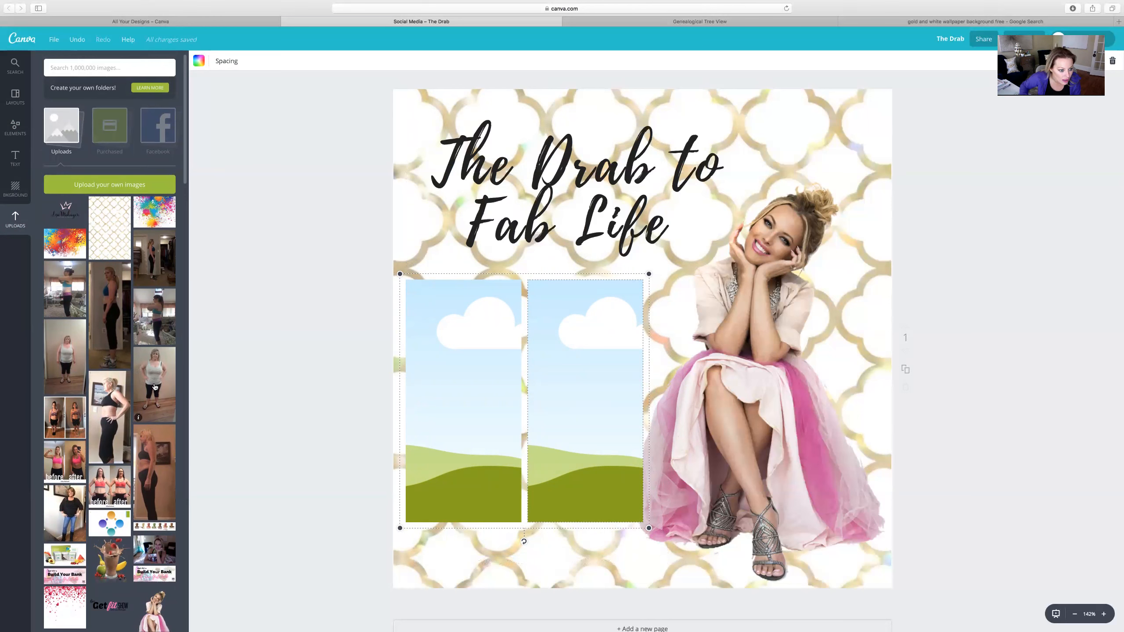
{"action": "left_click_drag", "start_coordinate": [67, 359], "coordinate": [444, 360]}
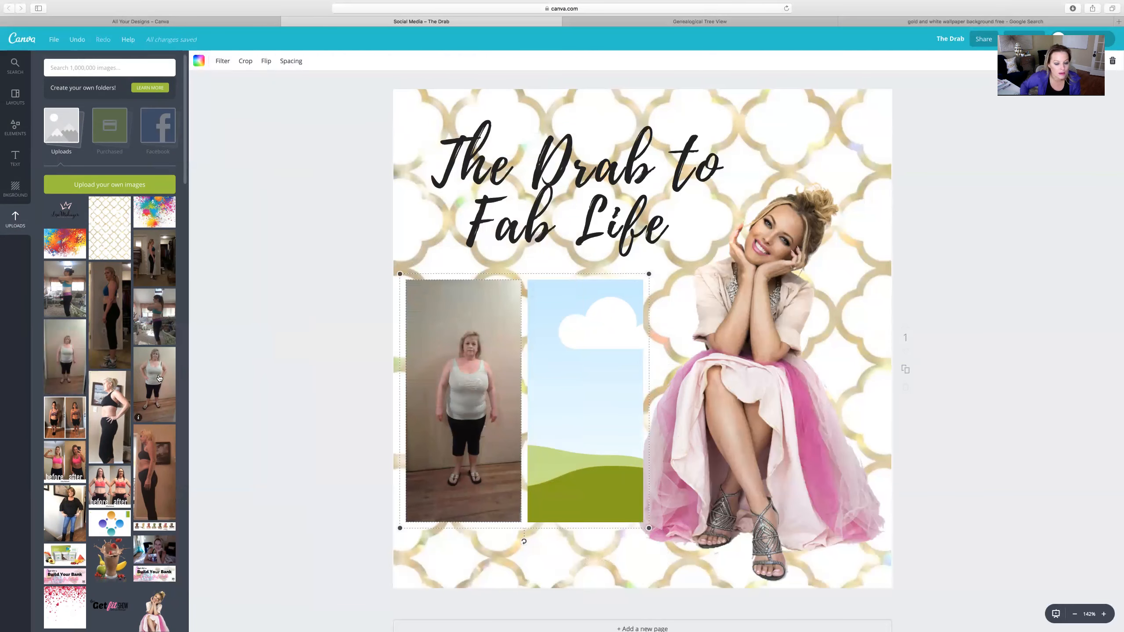
{"action": "left_click_drag", "start_coordinate": [159, 378], "coordinate": [602, 381]}
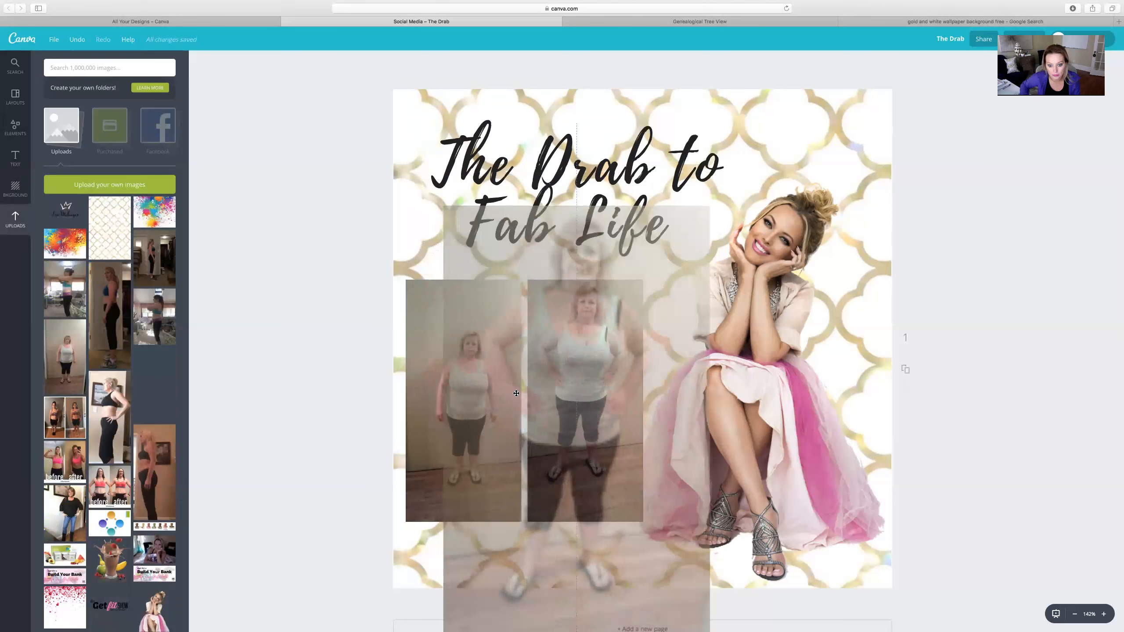
{"action": "left_click_drag", "start_coordinate": [516, 393], "coordinate": [516, 393]}
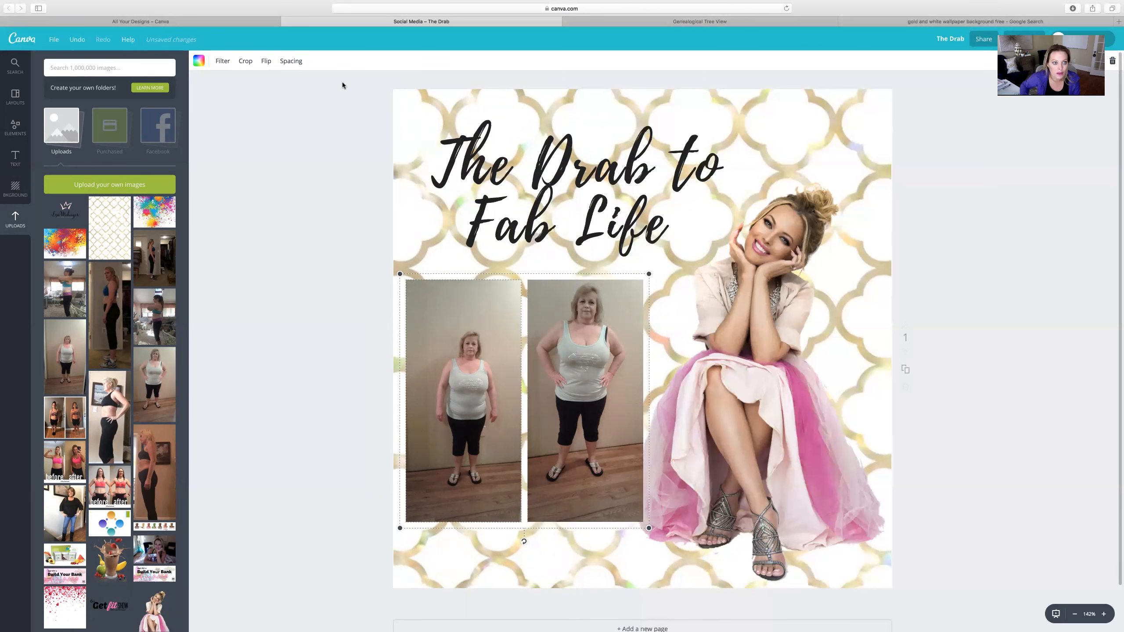
{"action": "left_click", "coordinate": [246, 62]}
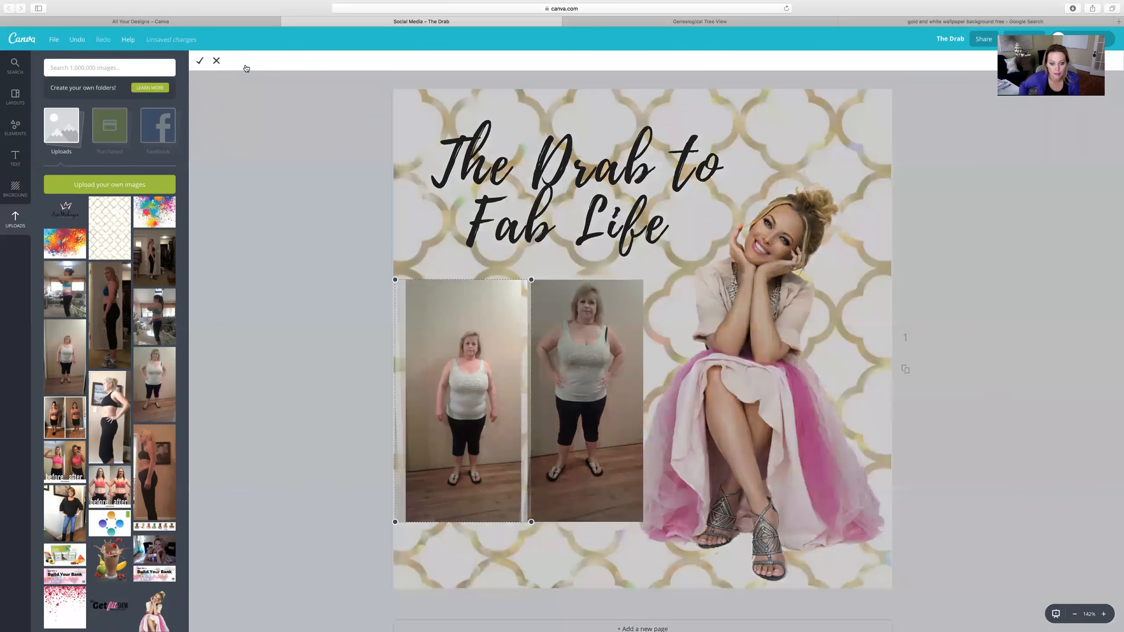
{"action": "left_click_drag", "start_coordinate": [395, 280], "coordinate": [339, 251]}
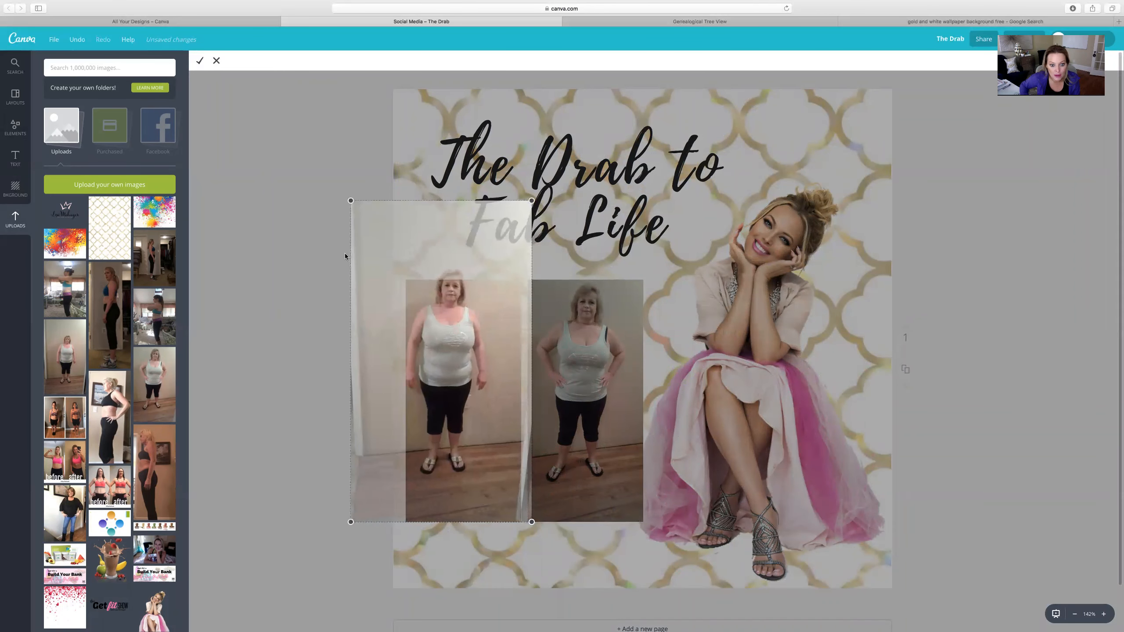
{"action": "left_click_drag", "start_coordinate": [458, 329], "coordinate": [476, 355]}
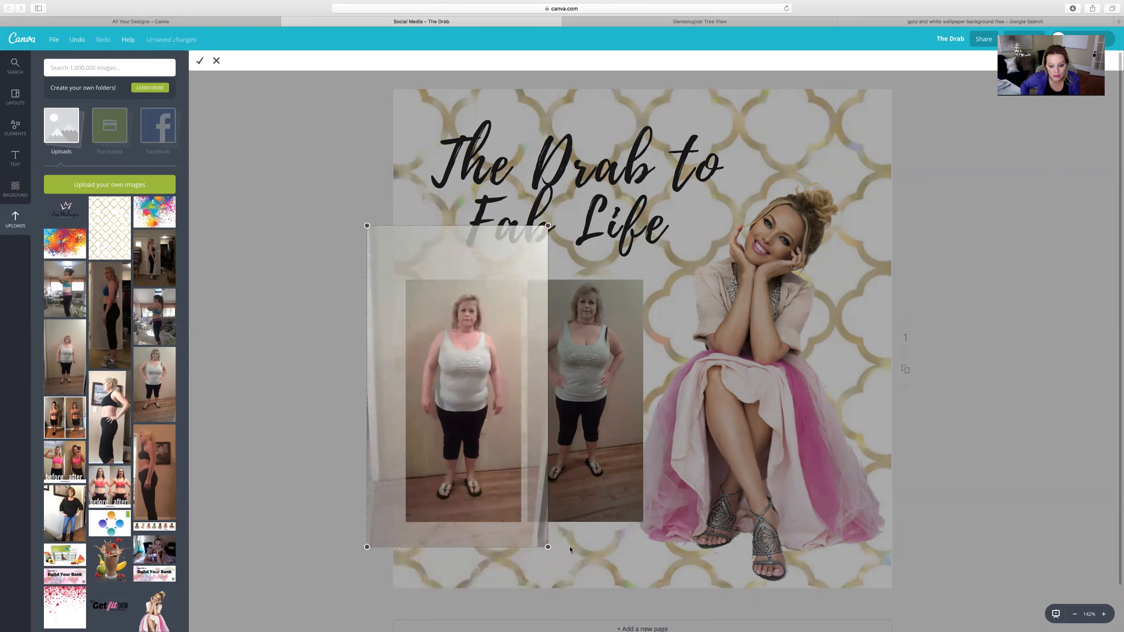
{"action": "left_click_drag", "start_coordinate": [548, 546], "coordinate": [598, 561]}
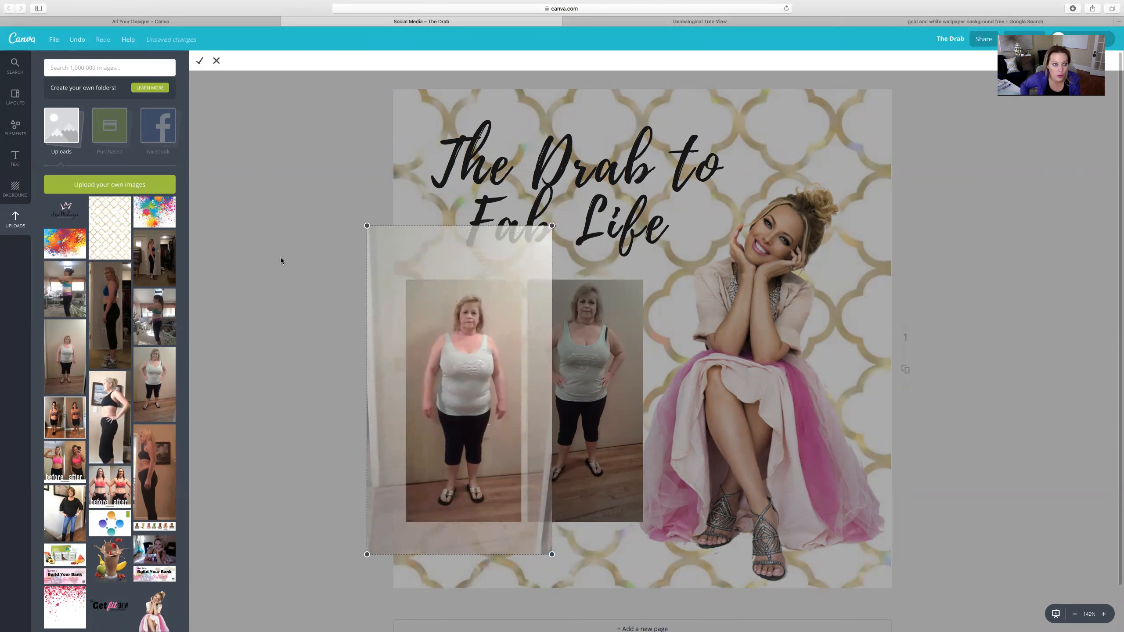
{"action": "left_click", "coordinate": [216, 61]}
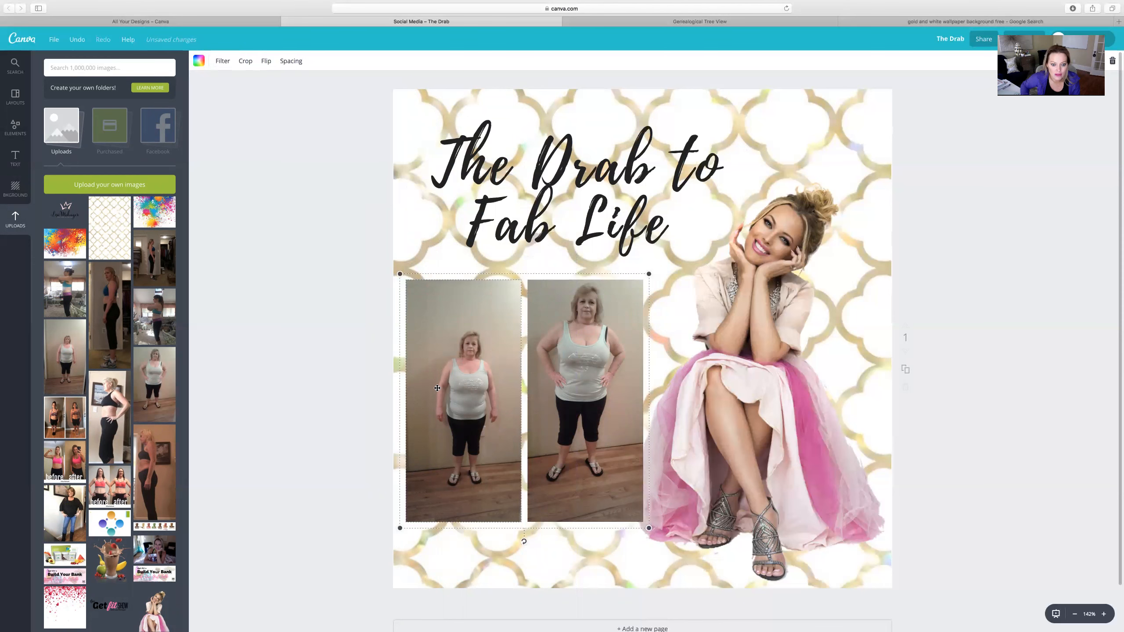
Step: Crop the grid's left photo by enlarging it and repositioning it so the woman fills the cell from head to feet
{"action": "left_click", "coordinate": [245, 60]}
{"action": "left_click_drag", "start_coordinate": [395, 280], "coordinate": [333, 168]}
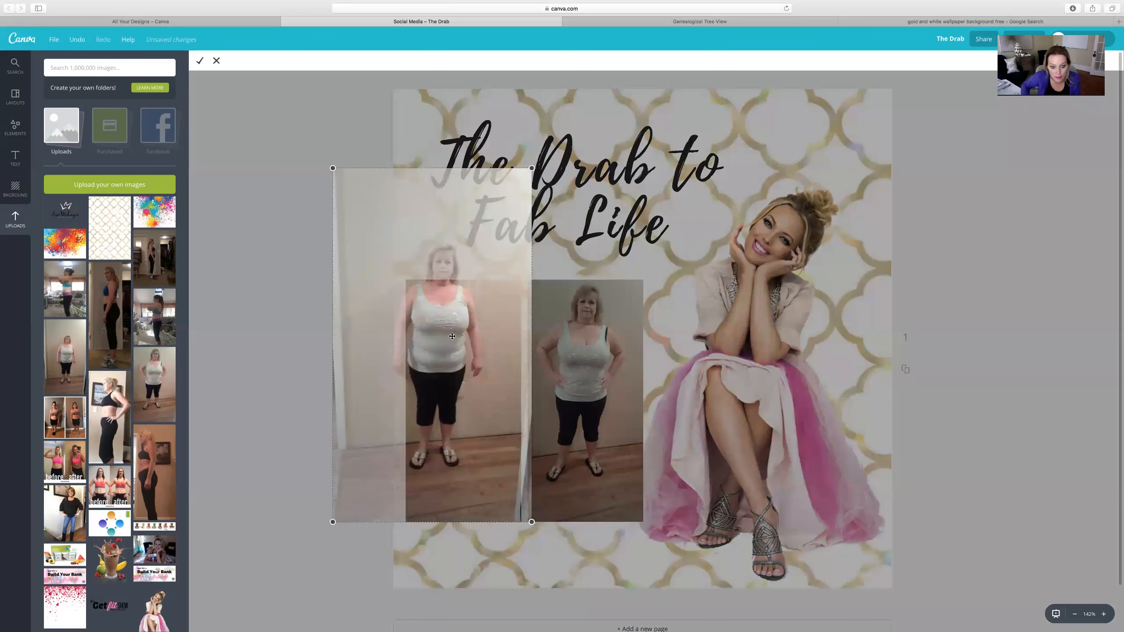
{"action": "left_click_drag", "start_coordinate": [483, 390], "coordinate": [457, 369]}
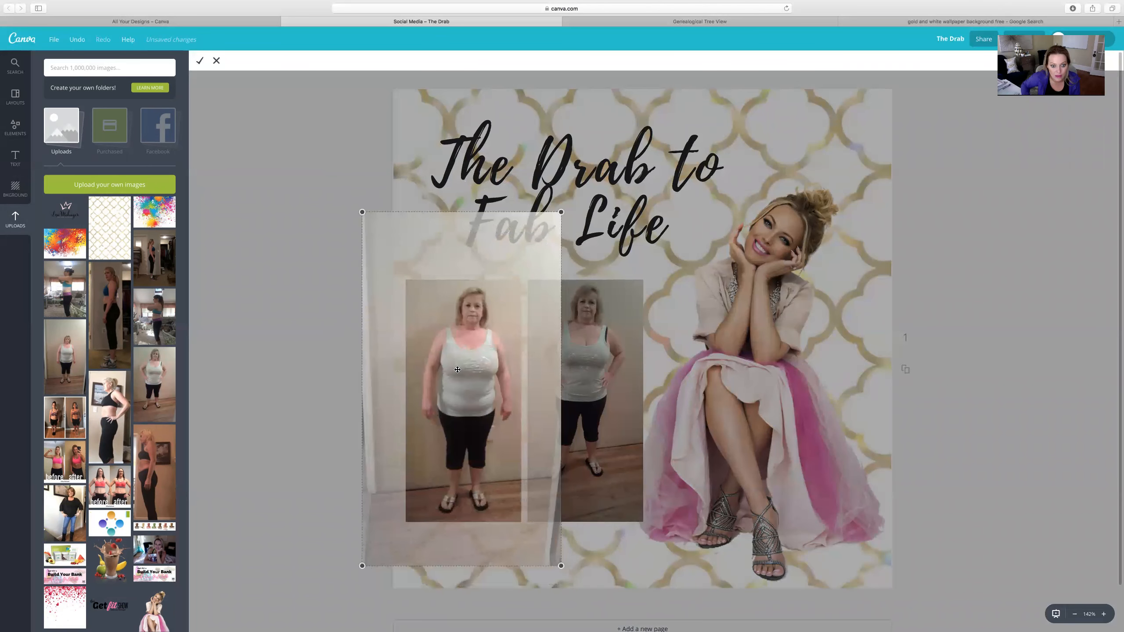
{"action": "left_click", "coordinate": [201, 62]}
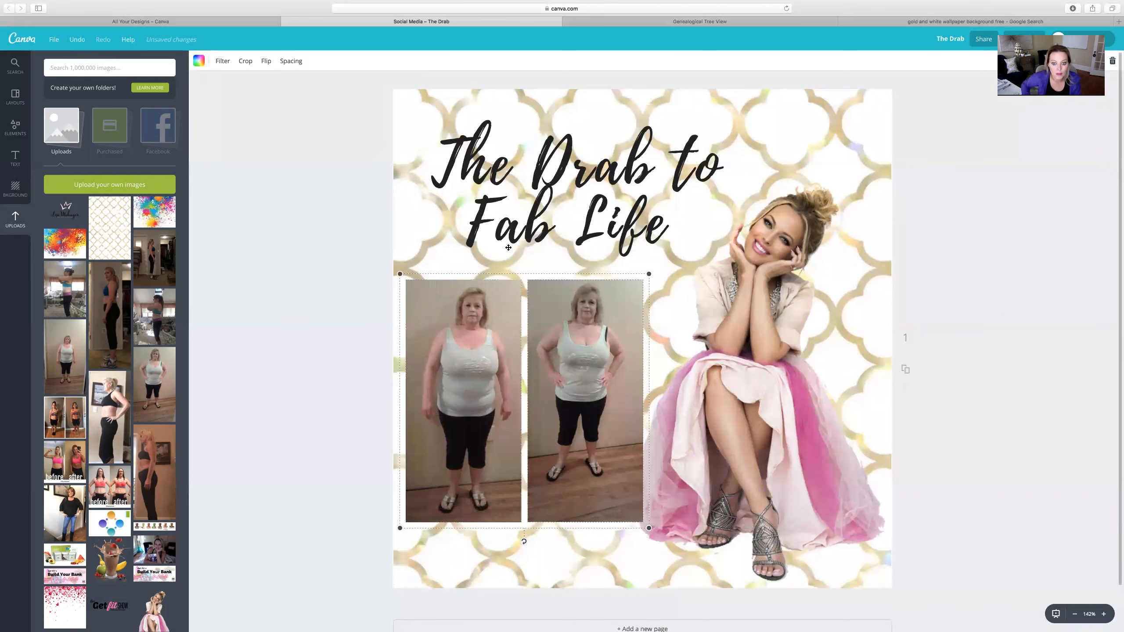
Step: Crop the grid's right photo by enlarging and shifting it so the woman matches the size of the one beside her
{"action": "left_click", "coordinate": [246, 62]}
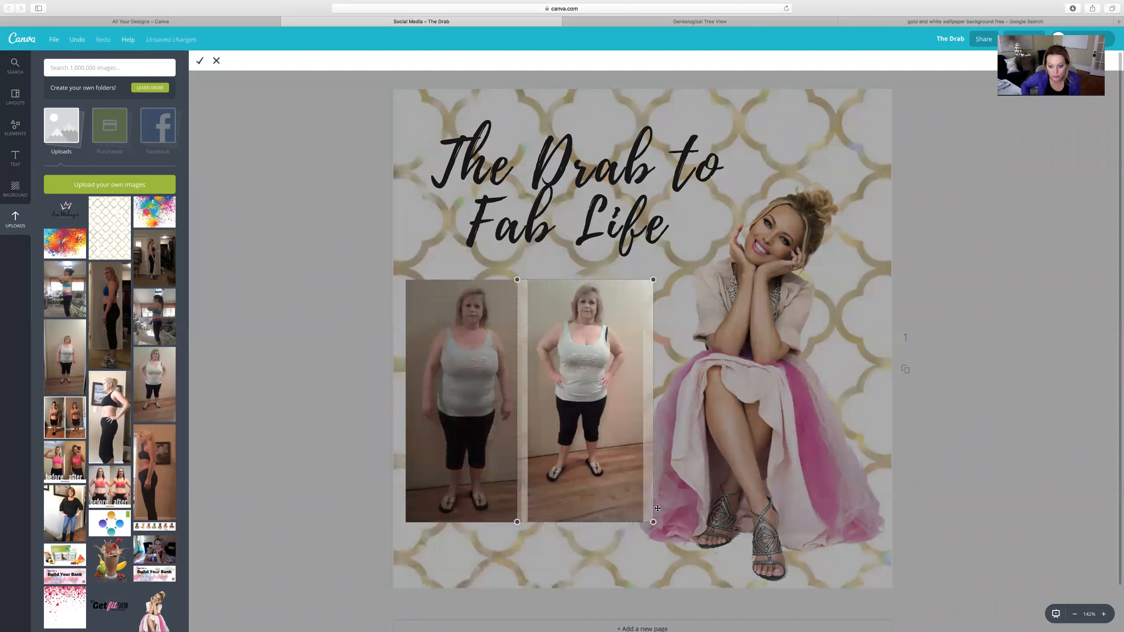
{"action": "left_click_drag", "start_coordinate": [653, 522], "coordinate": [678, 539]}
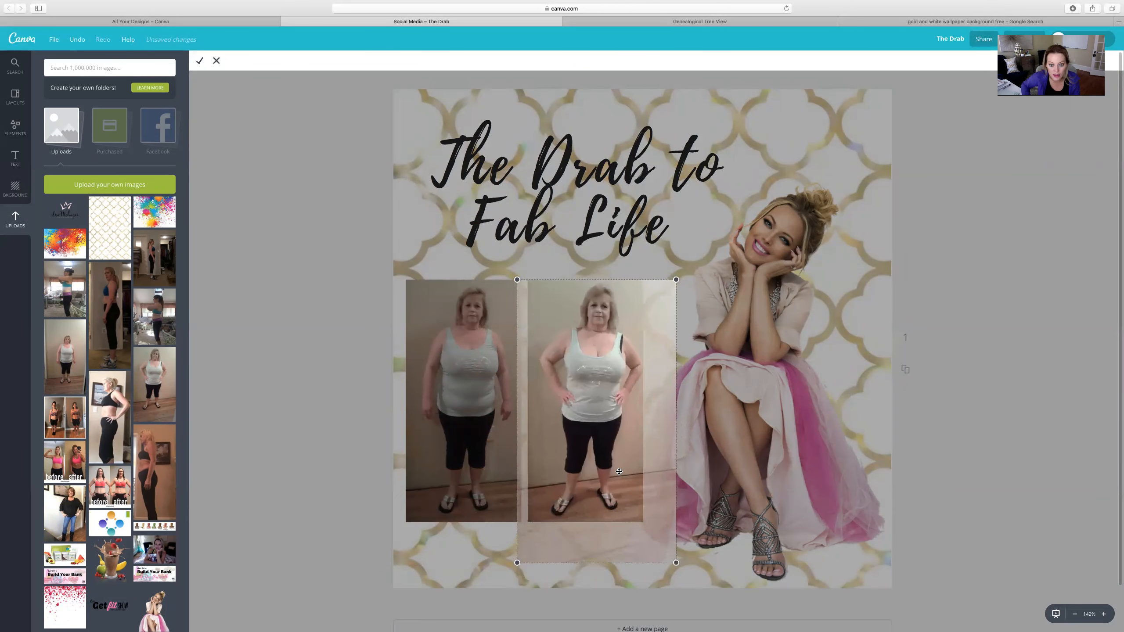
{"action": "left_click_drag", "start_coordinate": [584, 451], "coordinate": [577, 460]}
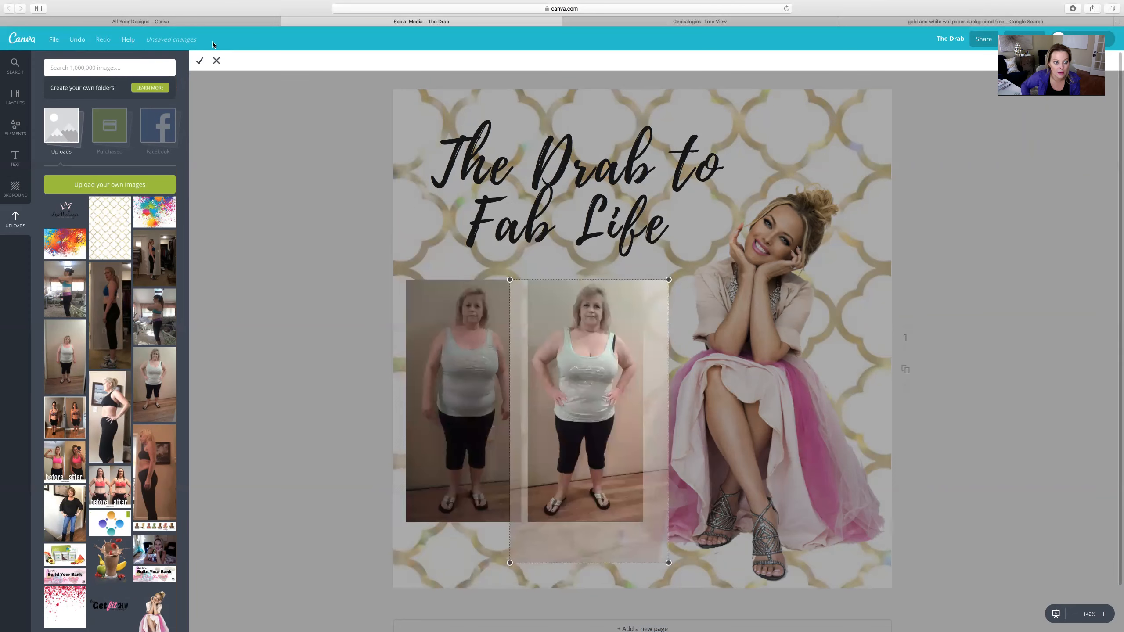
{"action": "left_click", "coordinate": [200, 63]}
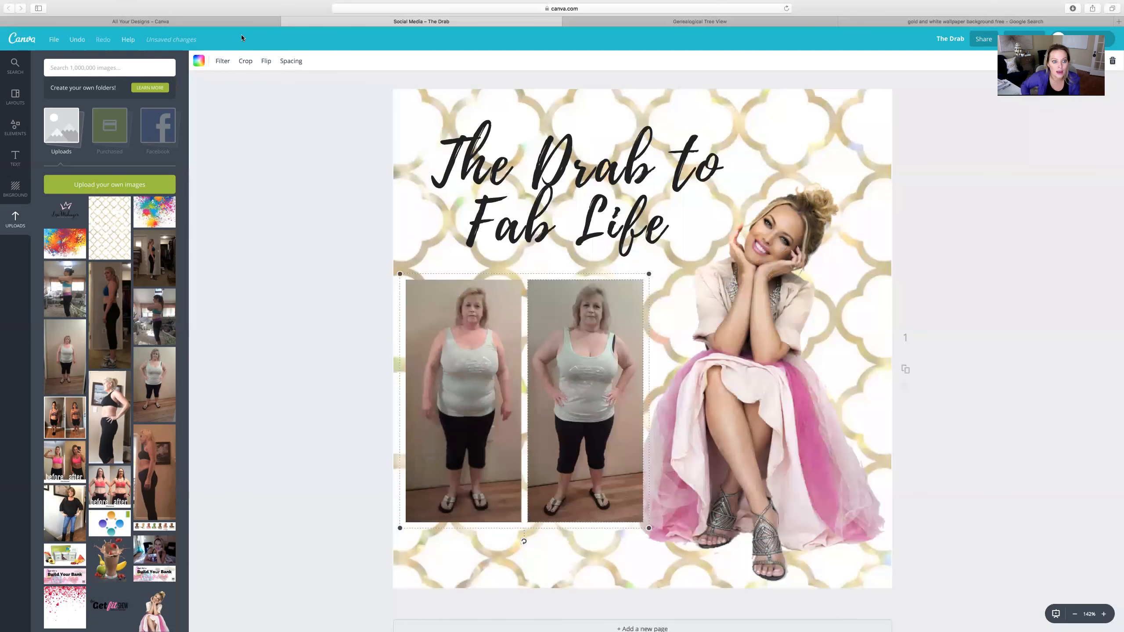
Step: Try the Cali, Drama, Edge and Epic filters on the grid's right photo and return it to Normal
{"action": "left_click", "coordinate": [228, 64]}
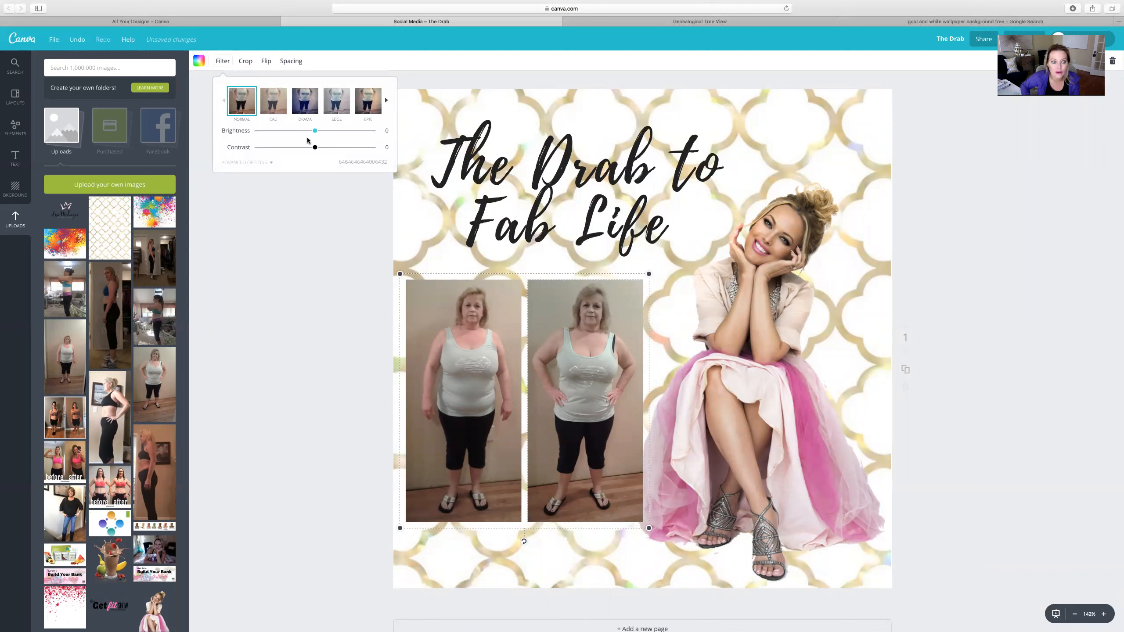
{"action": "left_click", "coordinate": [274, 106]}
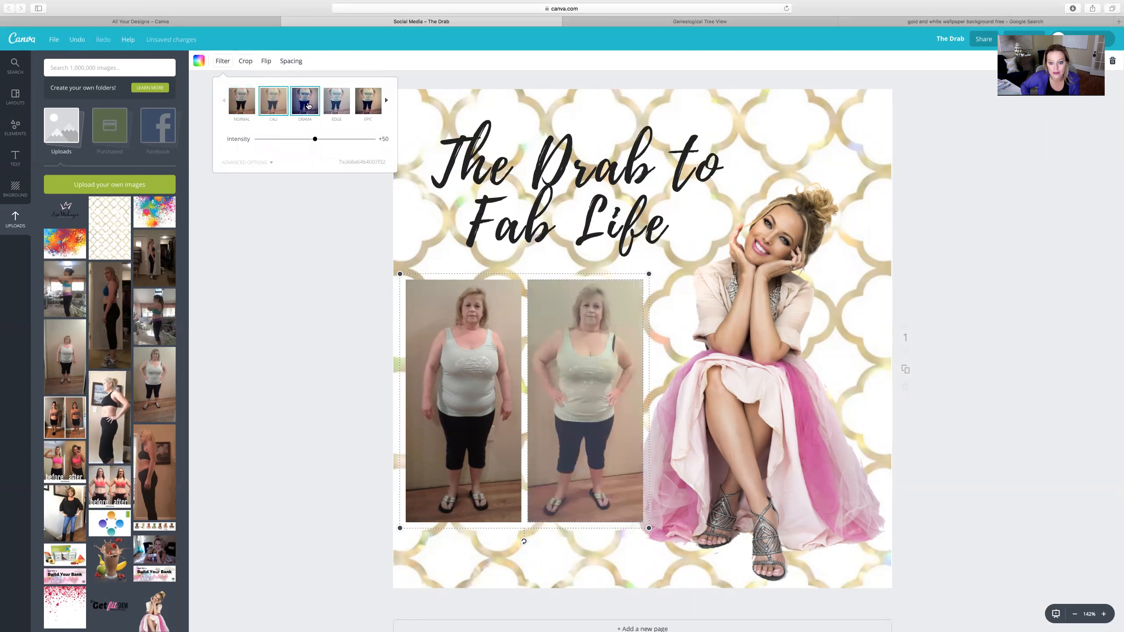
{"action": "left_click", "coordinate": [305, 103]}
{"action": "left_click", "coordinate": [343, 106]}
{"action": "left_click", "coordinate": [369, 101]}
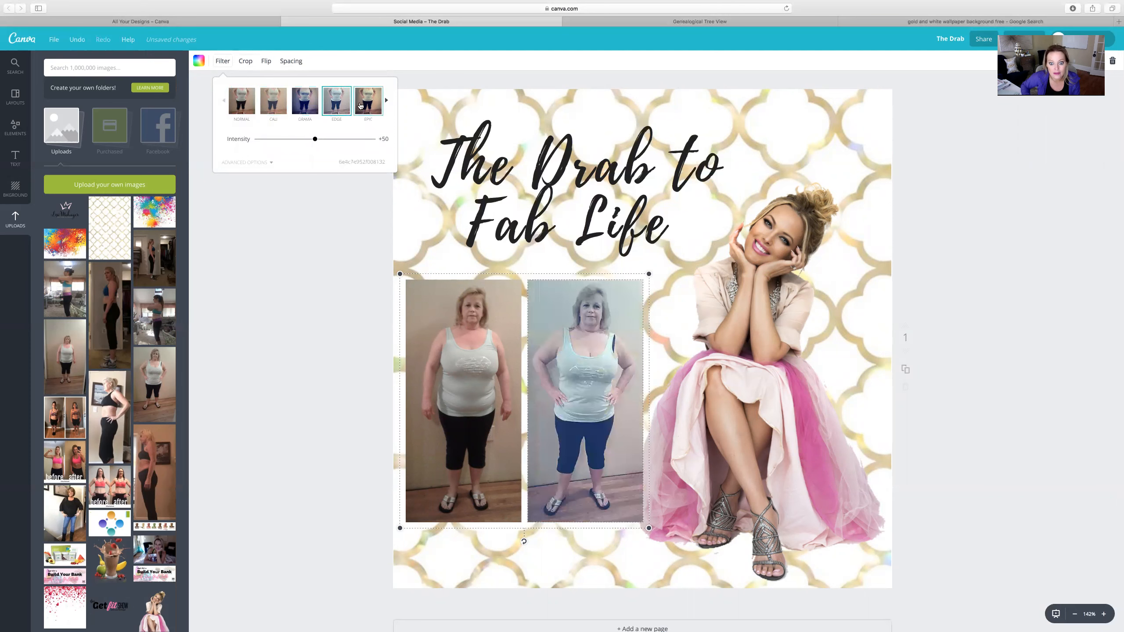
{"action": "left_click", "coordinate": [242, 102]}
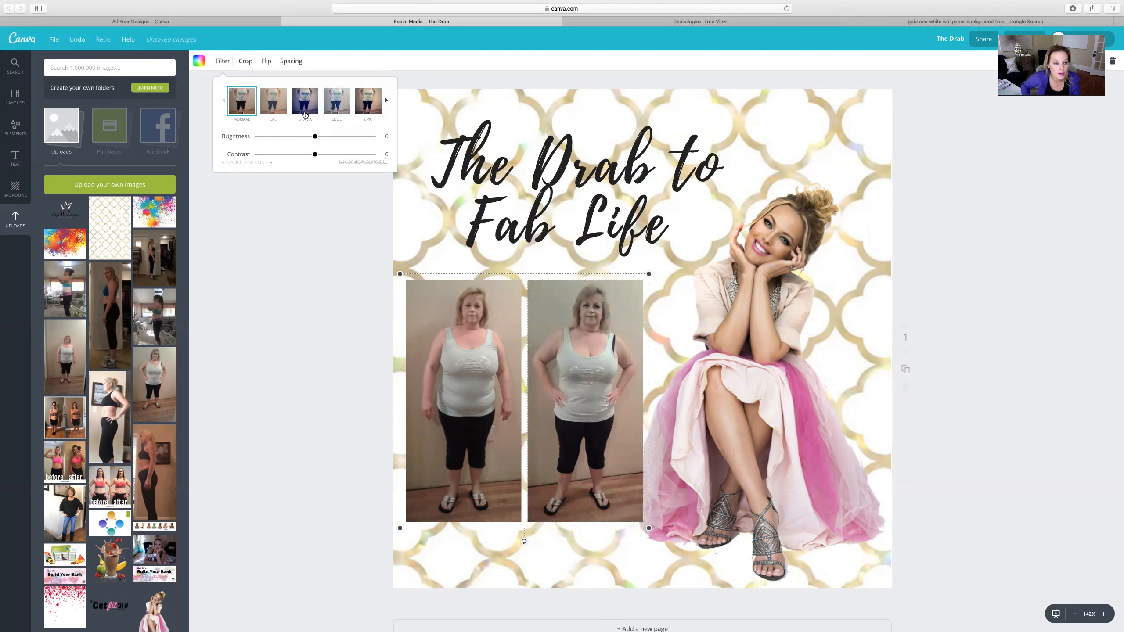
Step: Expand the advanced filter options for the grid's right photo, try its brightness adjustment, and close the filter settings
{"action": "left_click", "coordinate": [272, 164]}
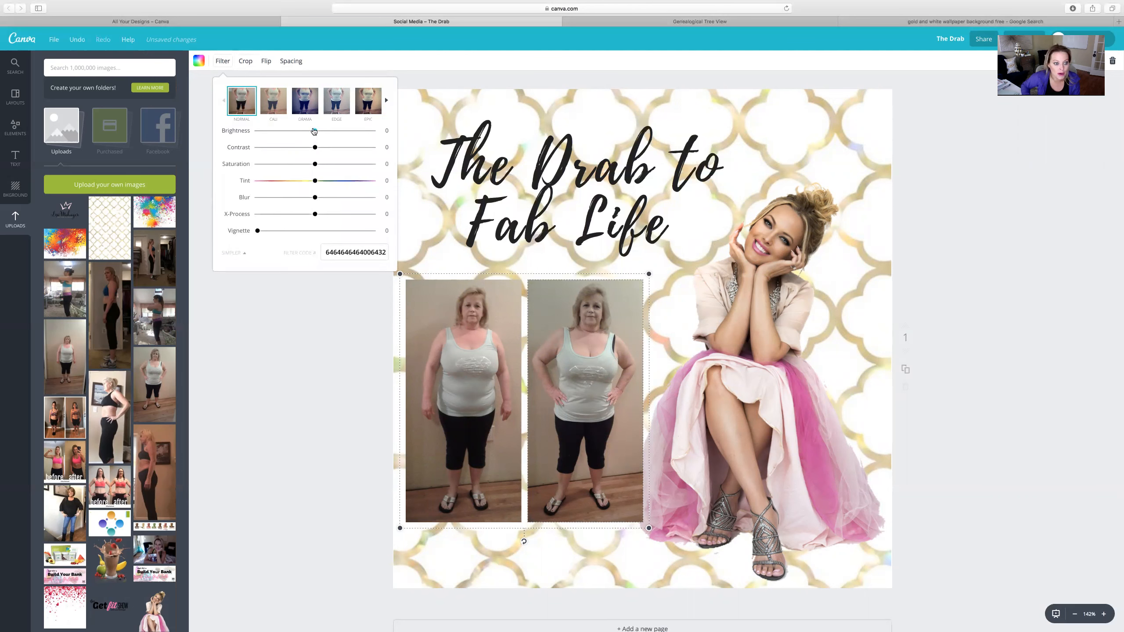
{"action": "mouse_move", "coordinate": [322, 130]}
{"action": "left_mouse_down"}
{"action": "mouse_move", "coordinate": [338, 131]}
{"action": "mouse_move", "coordinate": [292, 131]}
{"action": "mouse_move", "coordinate": [315, 130]}
{"action": "left_mouse_up"}
{"action": "left_click", "coordinate": [404, 252]}
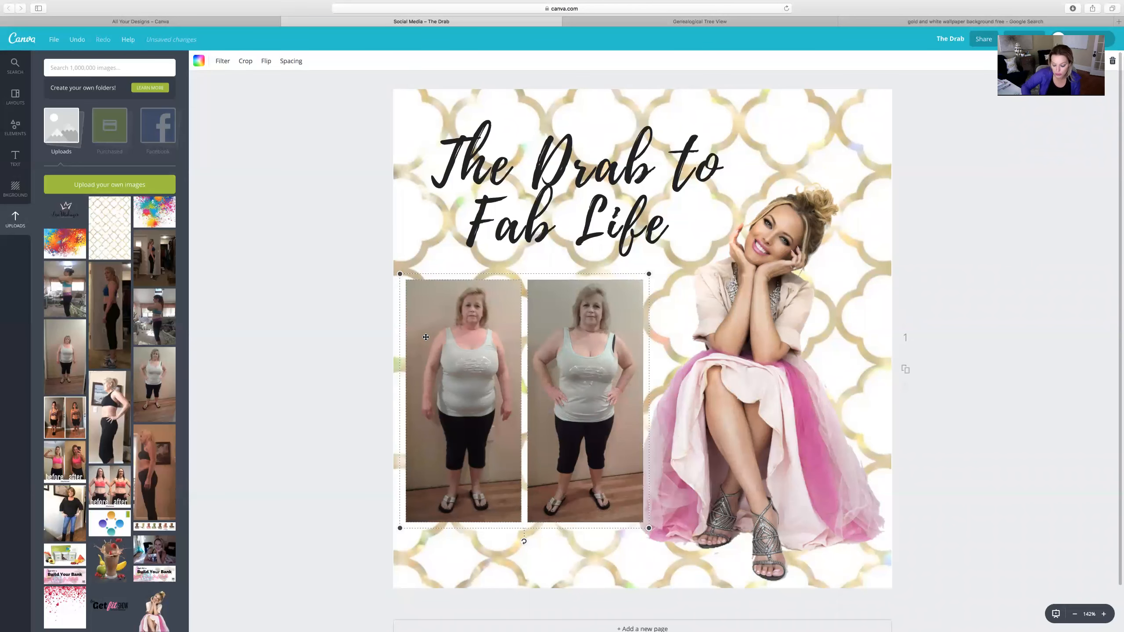
Step: Delete both photos from the grid and remove the empty two-column grid from the design
{"action": "key", "text": "Delete"}
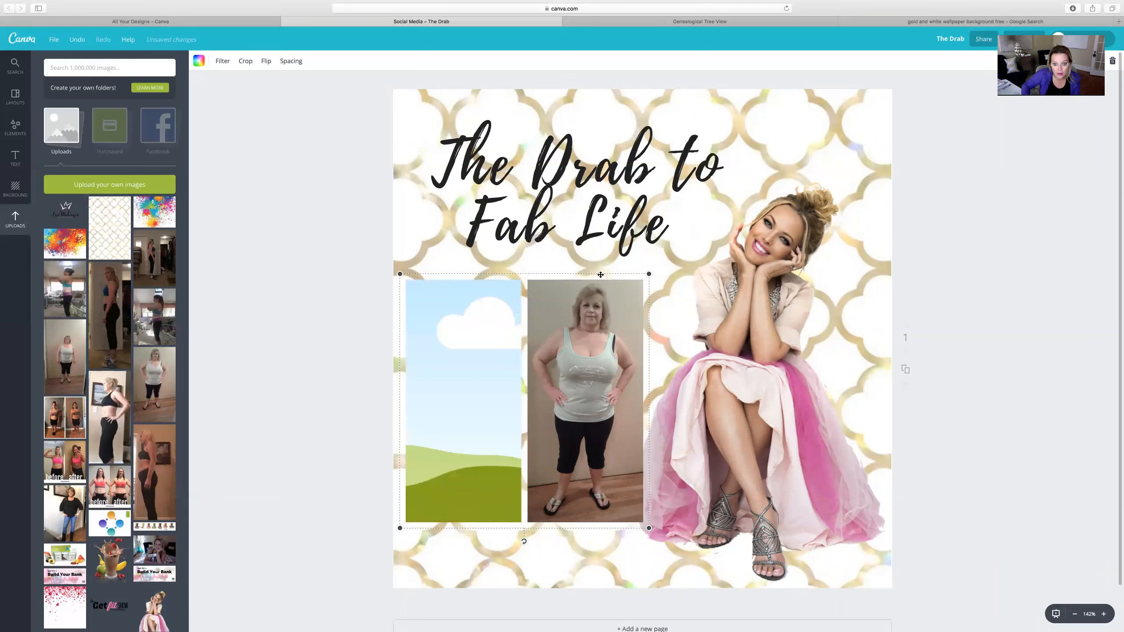
{"action": "key", "text": "BackSpace"}
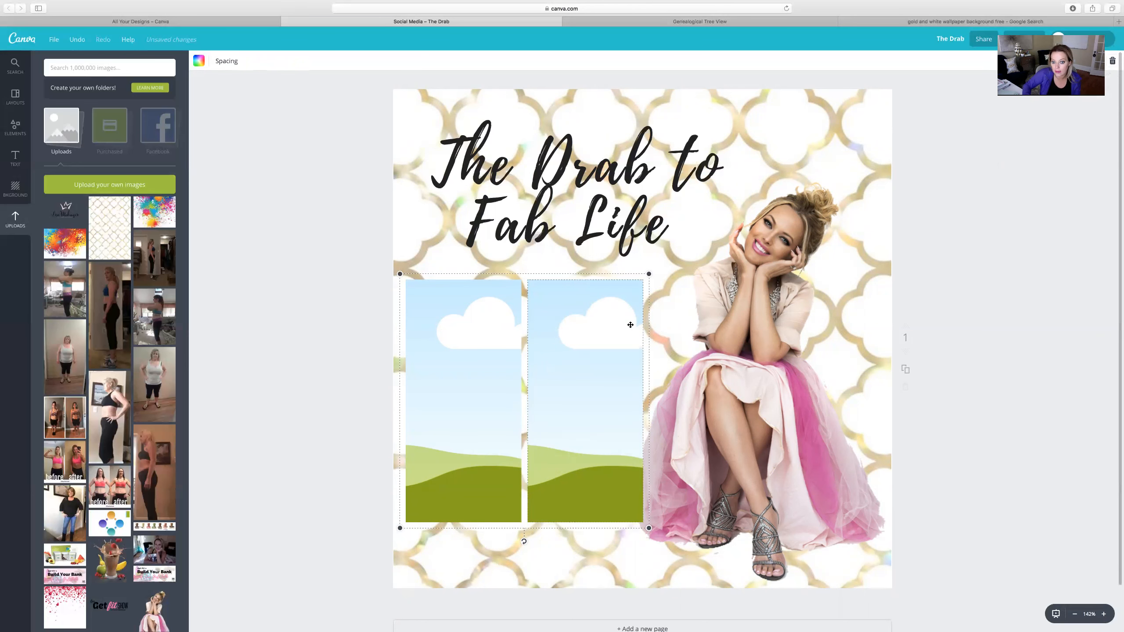
{"action": "key", "text": "BackSpace"}
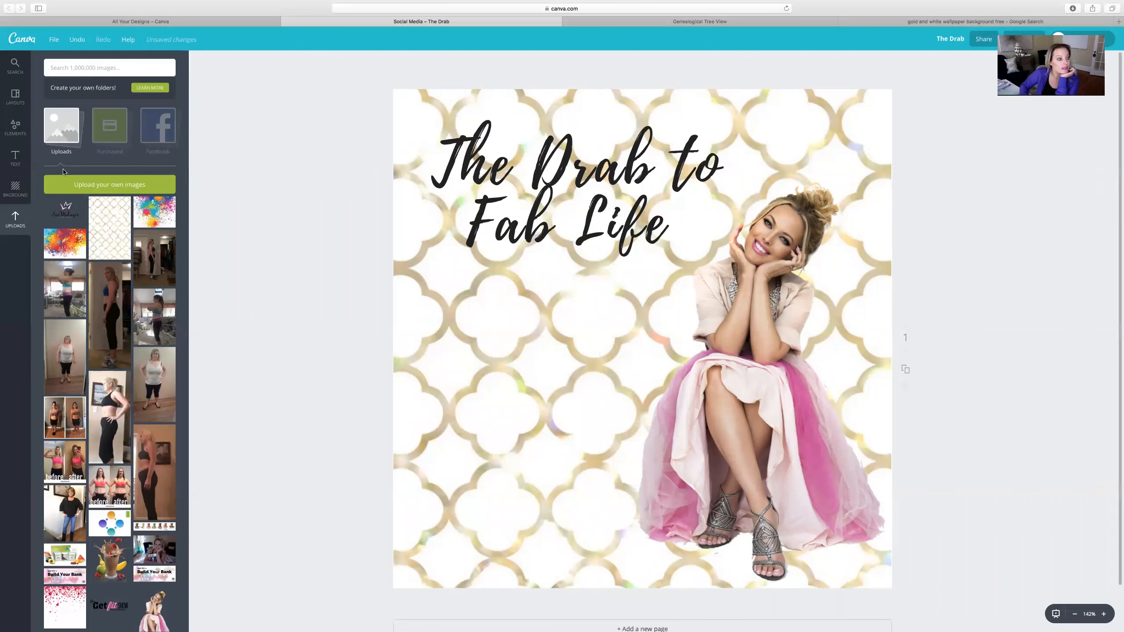
Step: Return to the element categories, close the photo grids collection, and open the Lines collection
{"action": "left_click", "coordinate": [20, 124]}
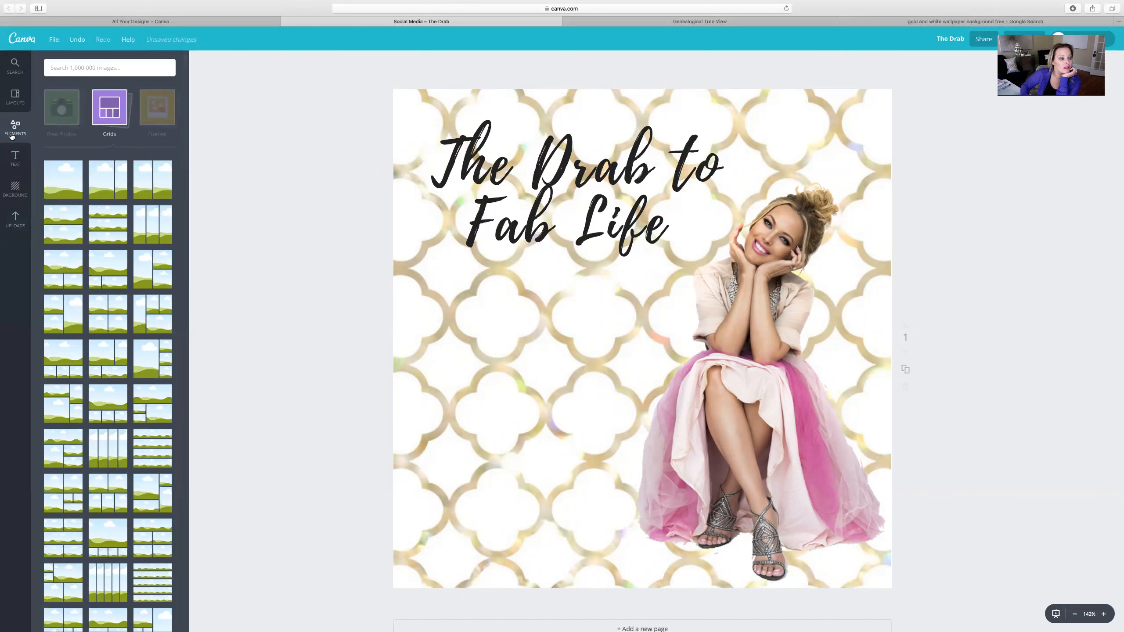
{"action": "left_click", "coordinate": [113, 112]}
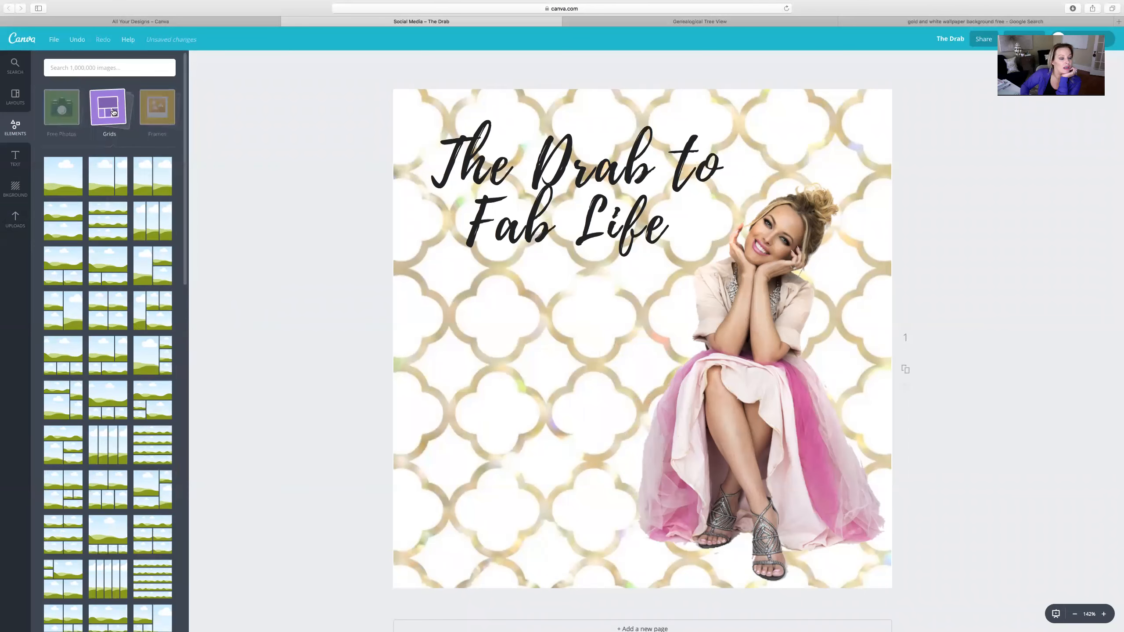
{"action": "left_click", "coordinate": [109, 165]}
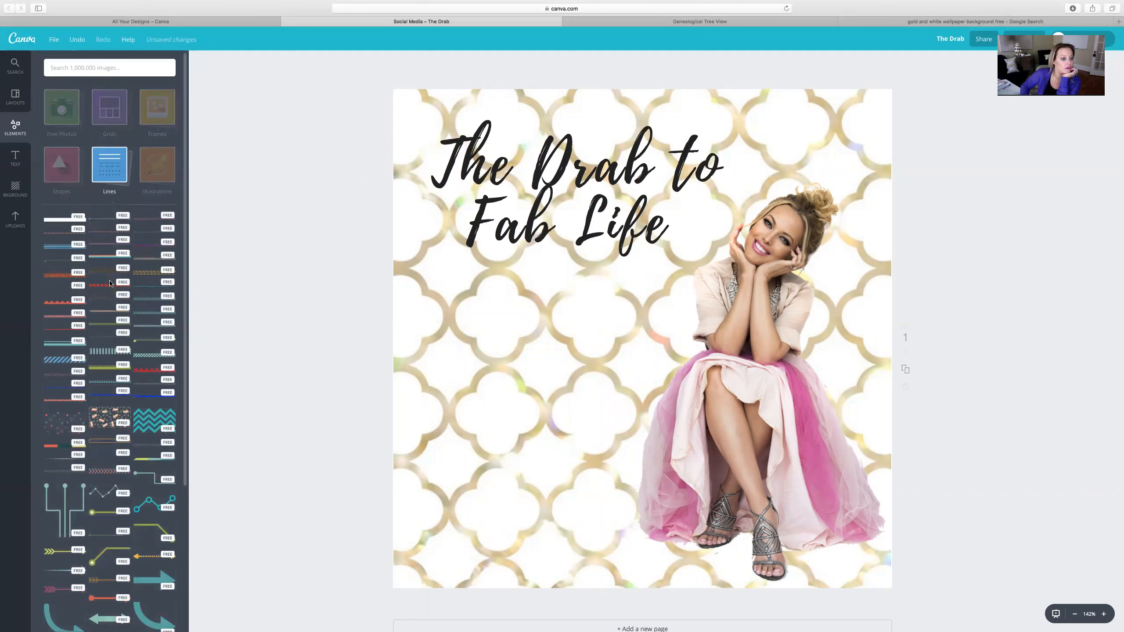
Step: Add the red line with ringed ends below the title, extend it towards the cutout photo, and rotate it to vertical
{"action": "left_click", "coordinate": [157, 221]}
{"action": "left_click_drag", "start_coordinate": [602, 336], "coordinate": [496, 262]}
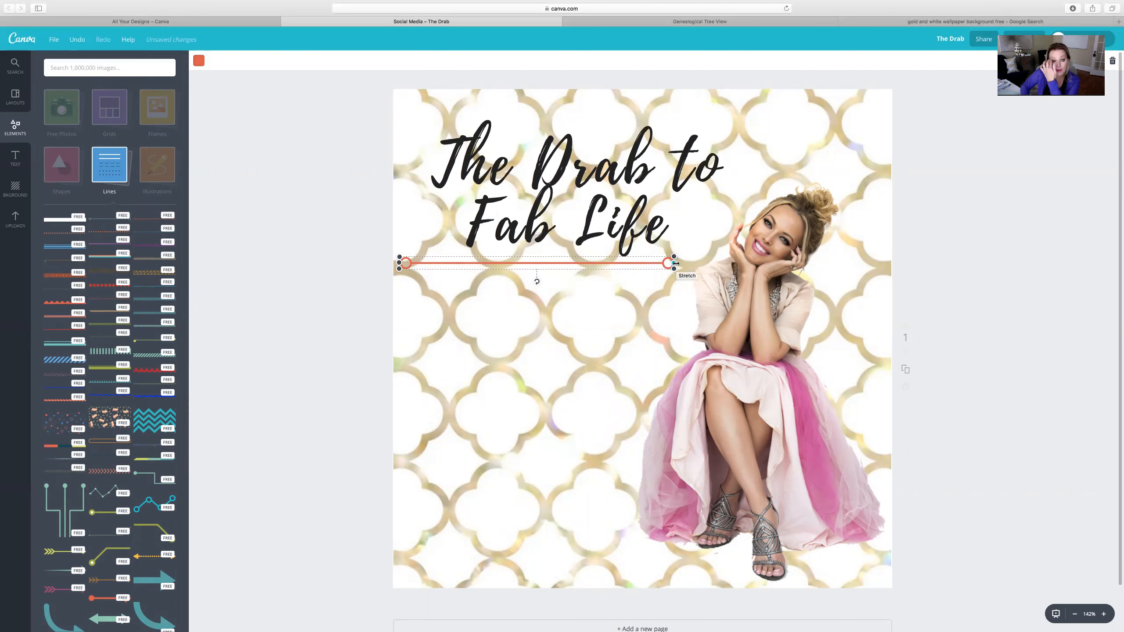
{"action": "left_click_drag", "start_coordinate": [676, 263], "coordinate": [733, 260]}
{"action": "left_click_drag", "start_coordinate": [822, 258], "coordinate": [690, 262]}
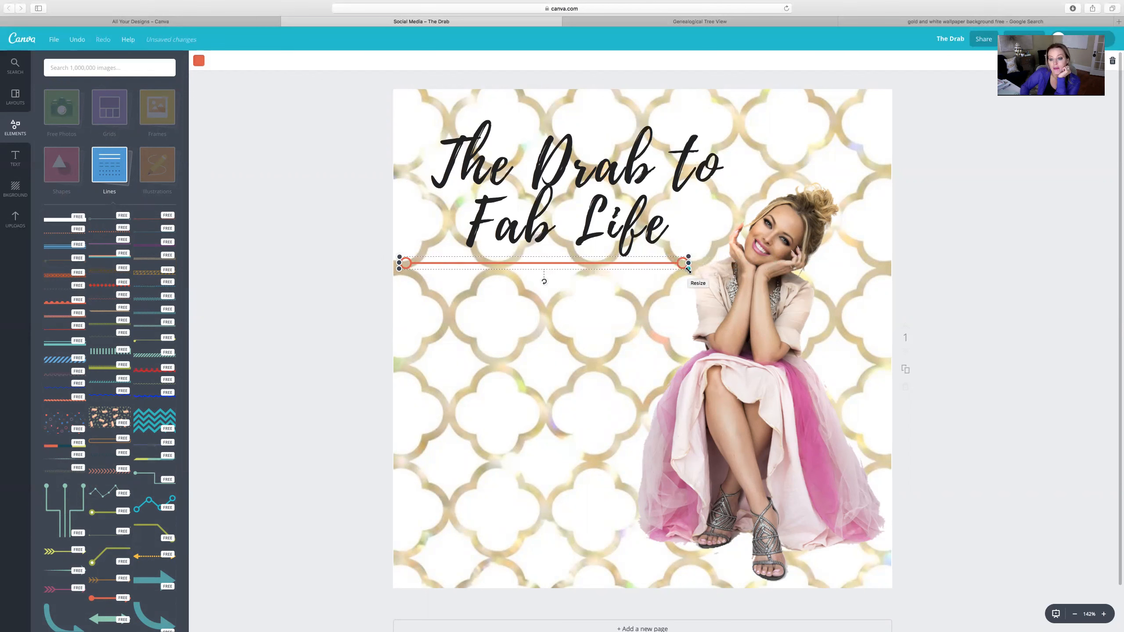
{"action": "left_click_drag", "start_coordinate": [689, 269], "coordinate": [730, 249]}
{"action": "left_click_drag", "start_coordinate": [731, 348], "coordinate": [716, 305]}
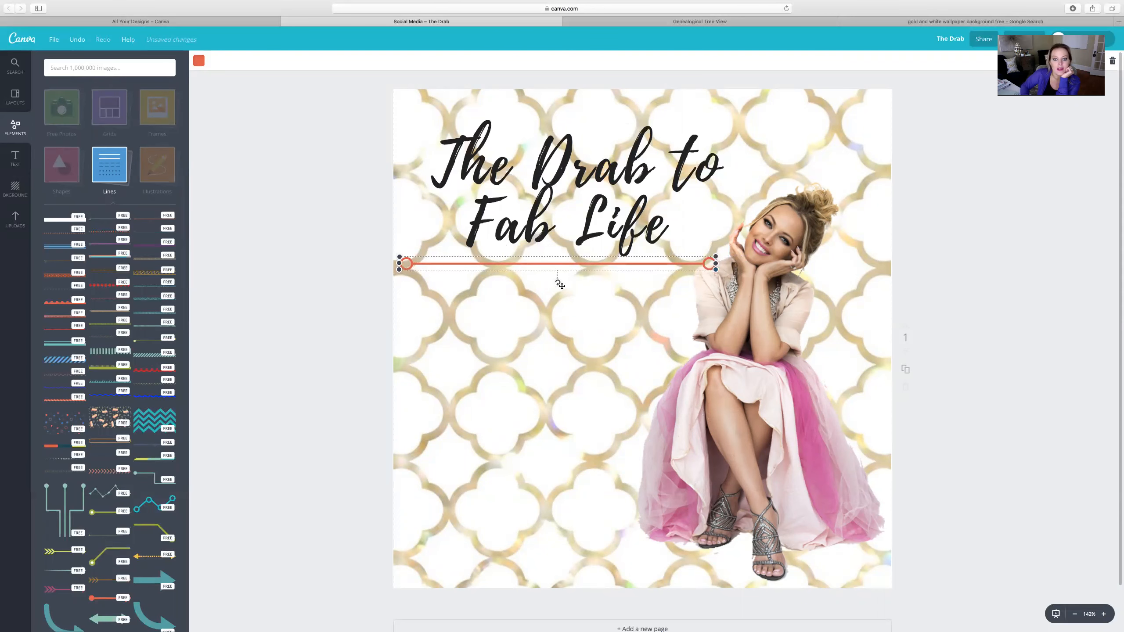
{"action": "left_click_drag", "start_coordinate": [557, 285], "coordinate": [516, 262]}
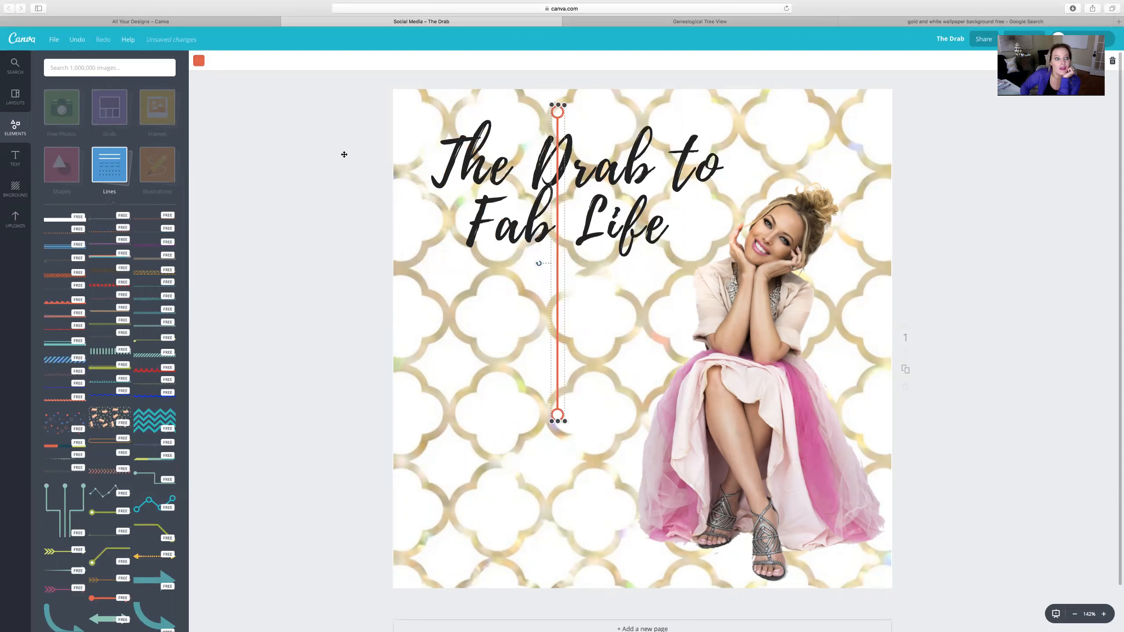
Step: Try green, grey and black on the vertical line, then delete the line from the design
{"action": "left_click", "coordinate": [198, 60]}
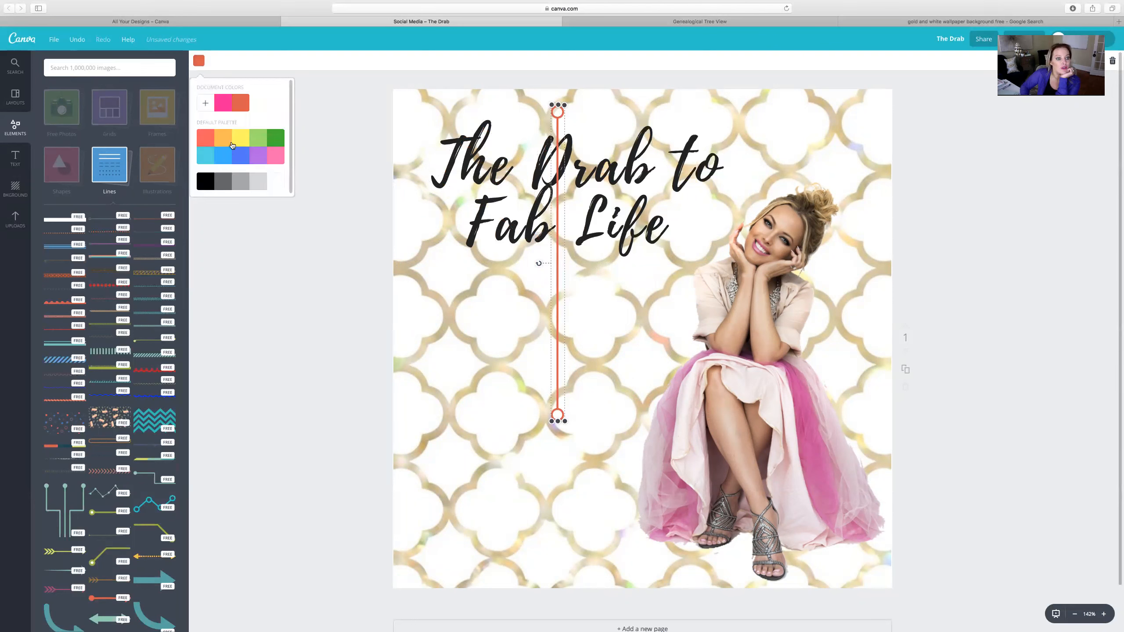
{"action": "left_click", "coordinate": [256, 142]}
{"action": "left_click", "coordinate": [279, 141]}
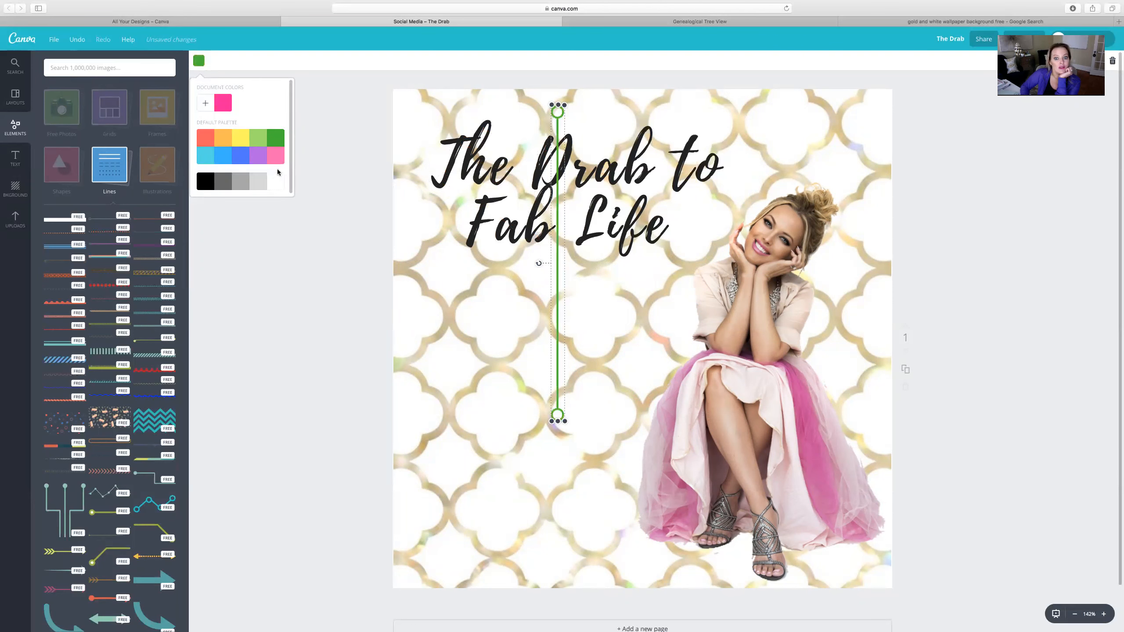
{"action": "left_click", "coordinate": [255, 179]}
{"action": "left_click", "coordinate": [238, 183]}
{"action": "left_click", "coordinate": [223, 183]}
{"action": "left_click", "coordinate": [202, 186]}
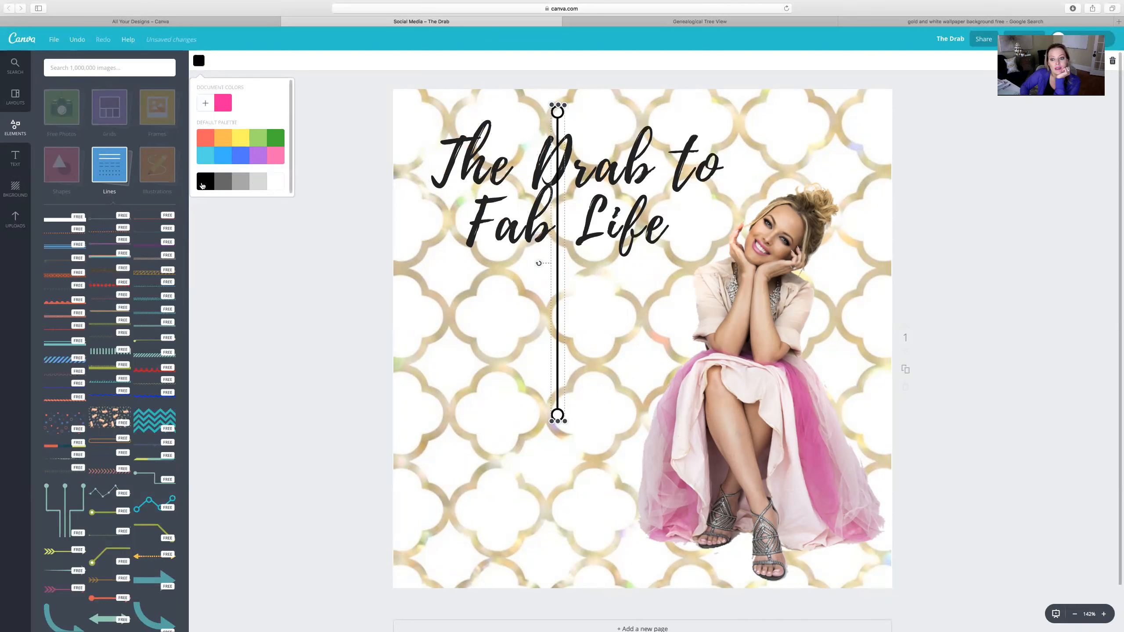
{"action": "left_click", "coordinate": [1112, 62]}
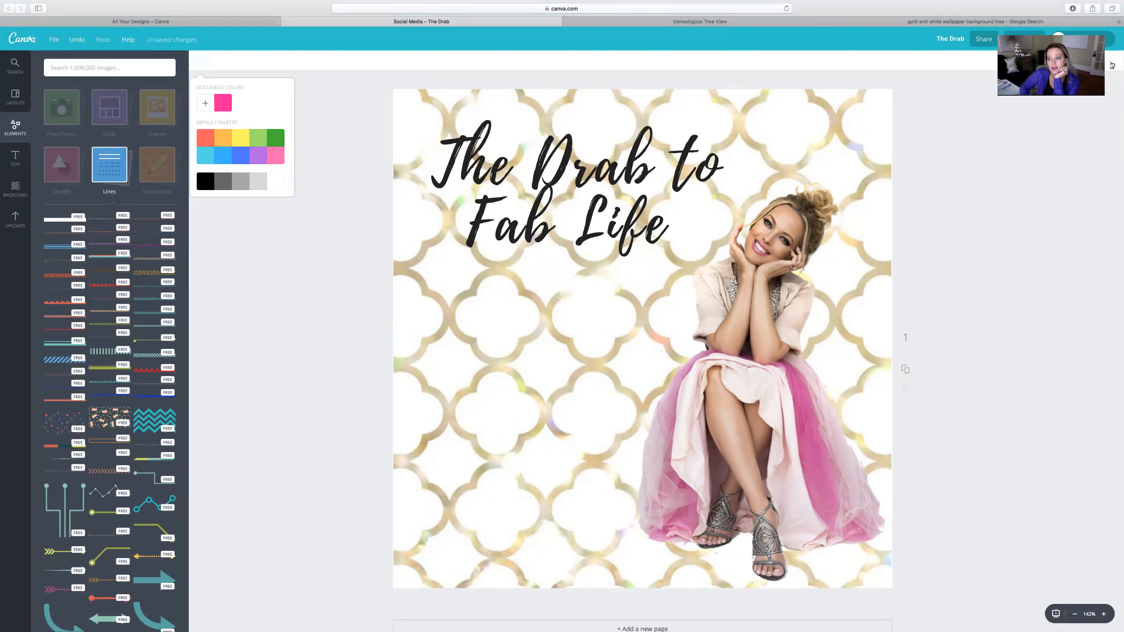
Step: Add the uploaded crown logo, shrink it, and place it below the title beside the cutout photo
{"action": "left_click", "coordinate": [18, 217]}
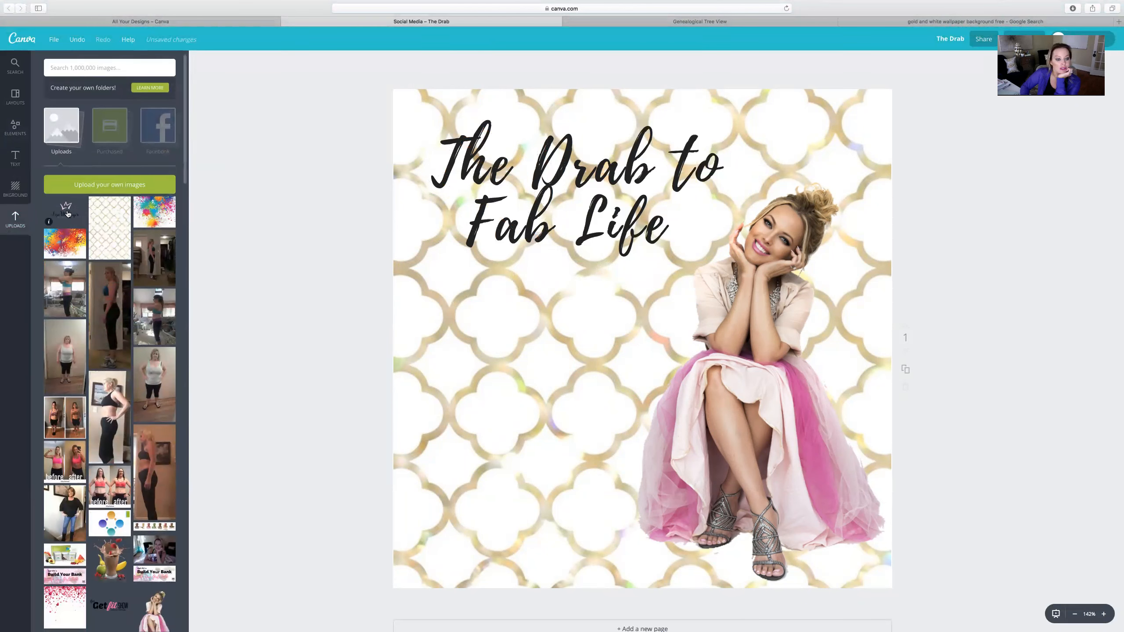
{"action": "left_click", "coordinate": [68, 214]}
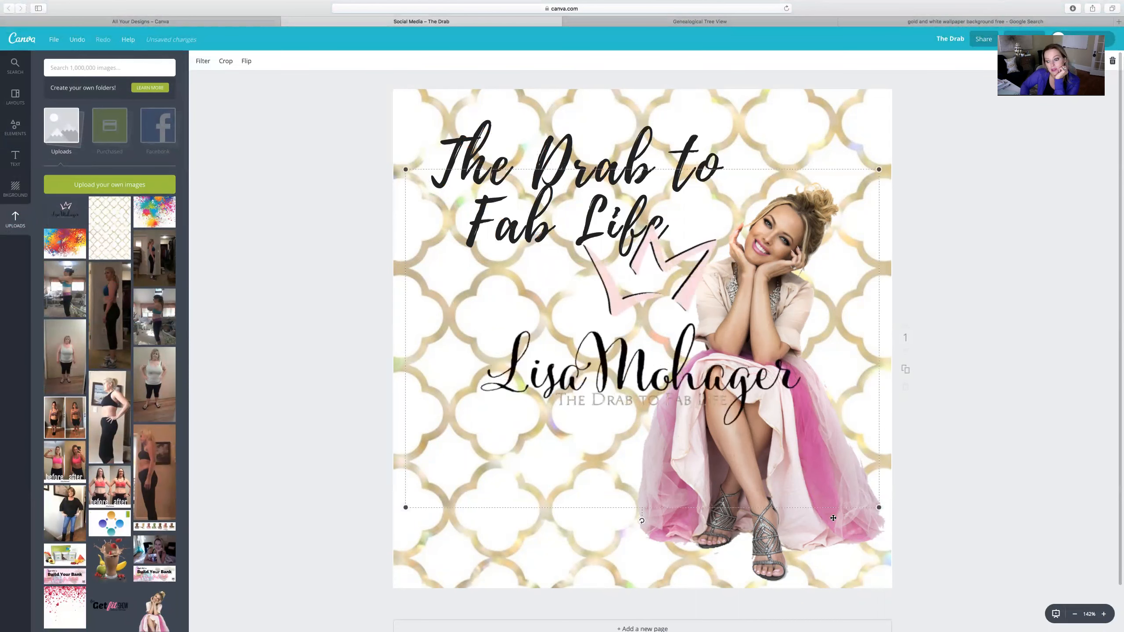
{"action": "left_click_drag", "start_coordinate": [879, 507], "coordinate": [684, 369]}
{"action": "left_click_drag", "start_coordinate": [563, 272], "coordinate": [574, 328]}
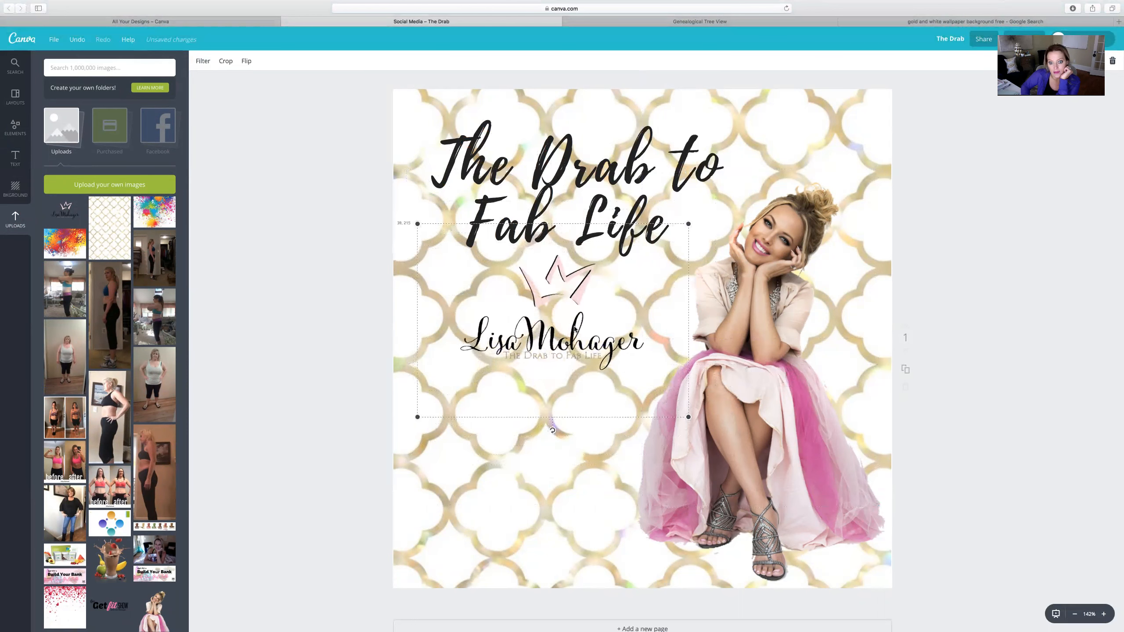
{"action": "left_click", "coordinate": [292, 339]}
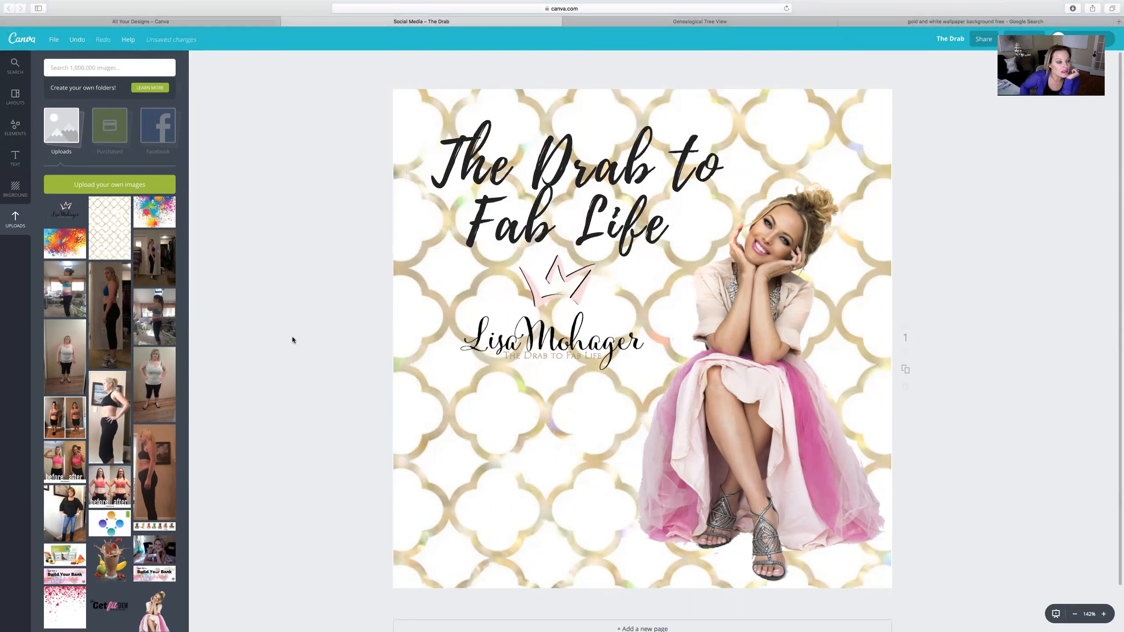
Step: Apply the blue hexagon pattern as the background and delete the gold and white pattern image covering it
{"action": "left_click", "coordinate": [17, 188]}
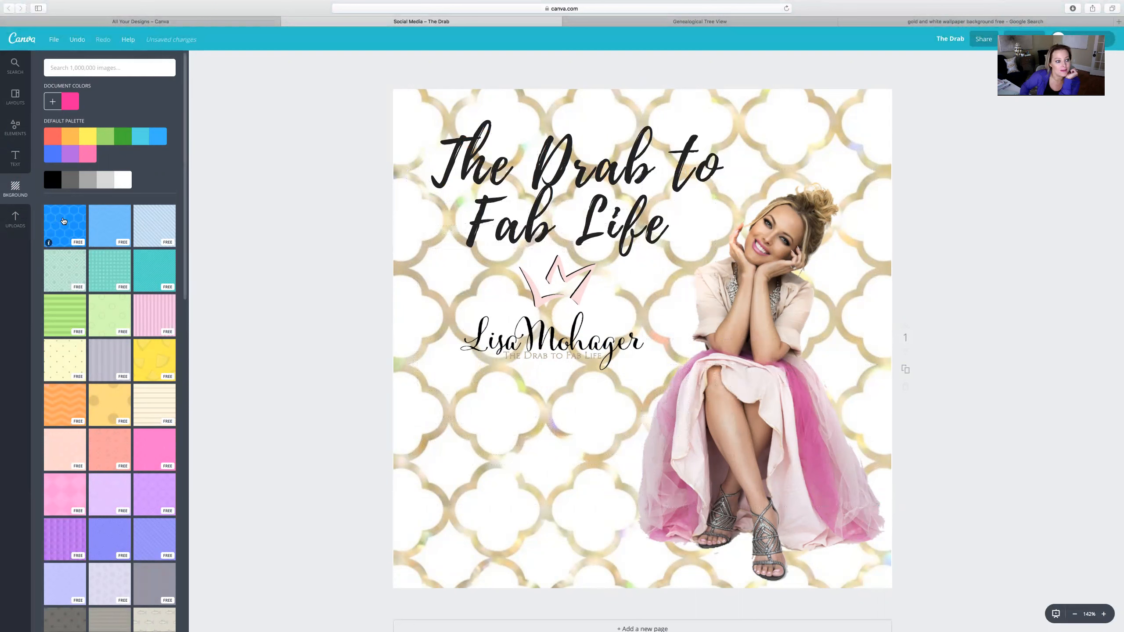
{"action": "left_click", "coordinate": [70, 226]}
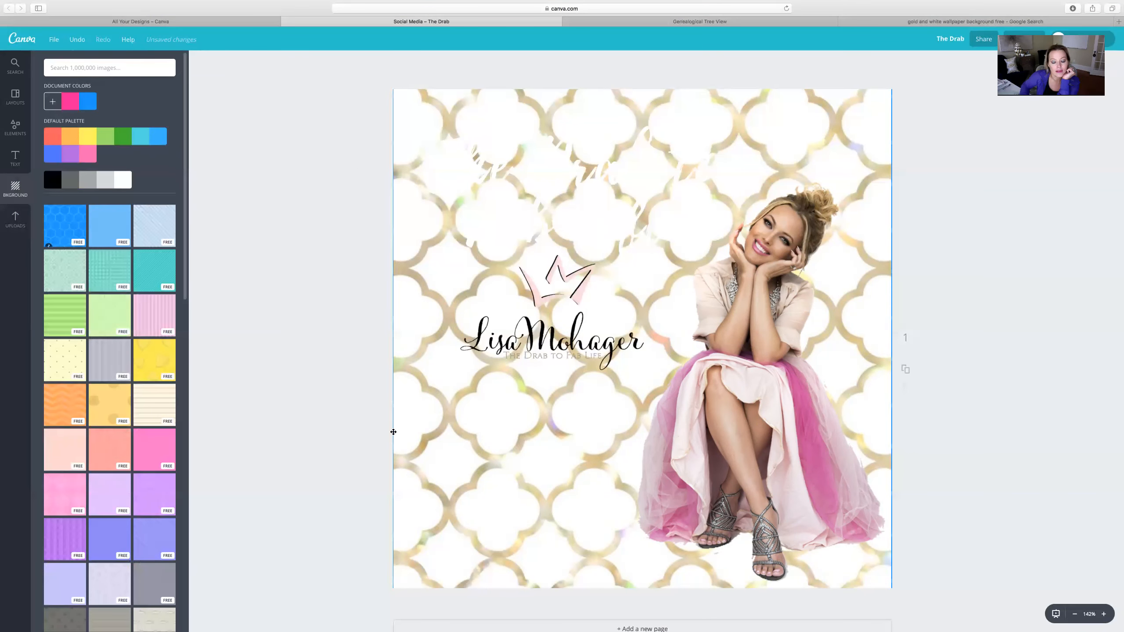
{"action": "left_click", "coordinate": [442, 438]}
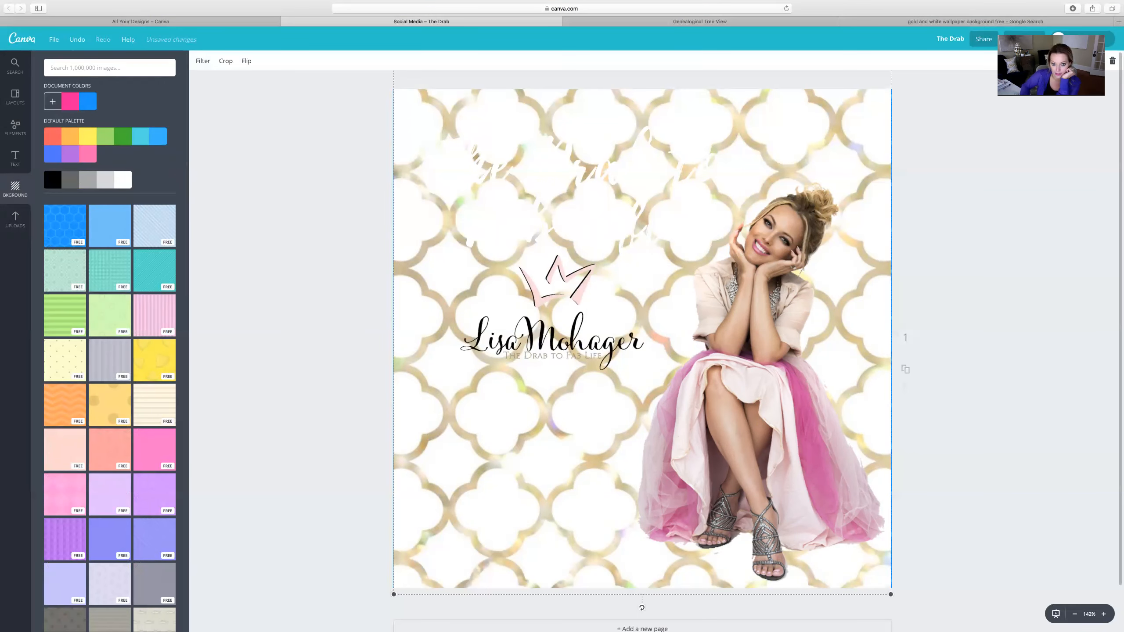
{"action": "key", "text": "Delete"}
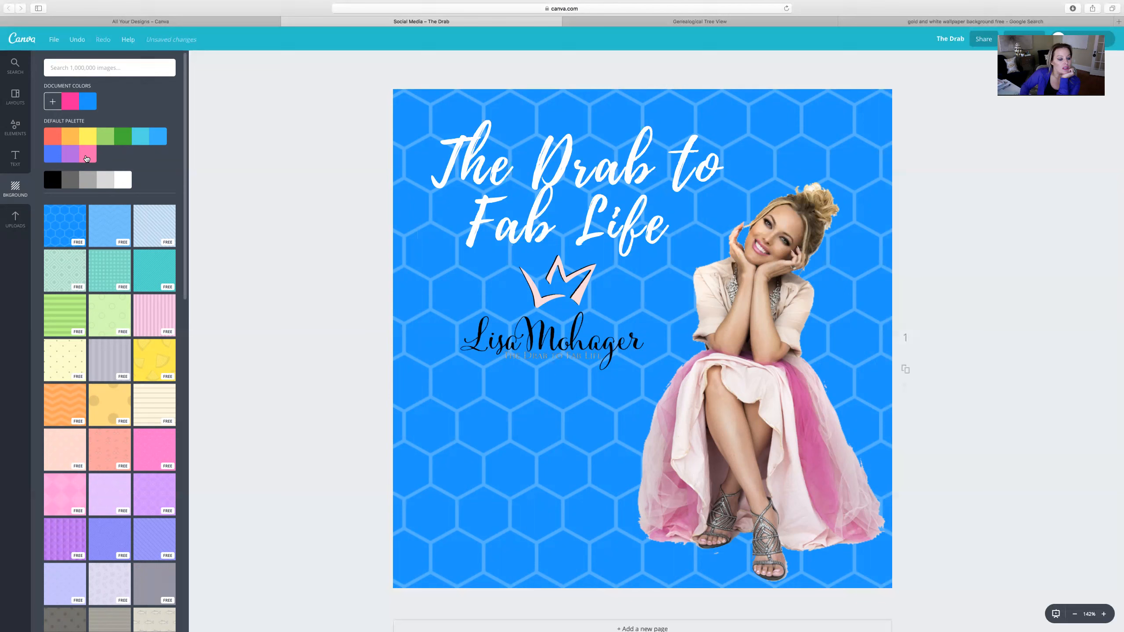
Step: Apply the pink diamond pattern as the background and make it more transparent
{"action": "left_click", "coordinate": [60, 493]}
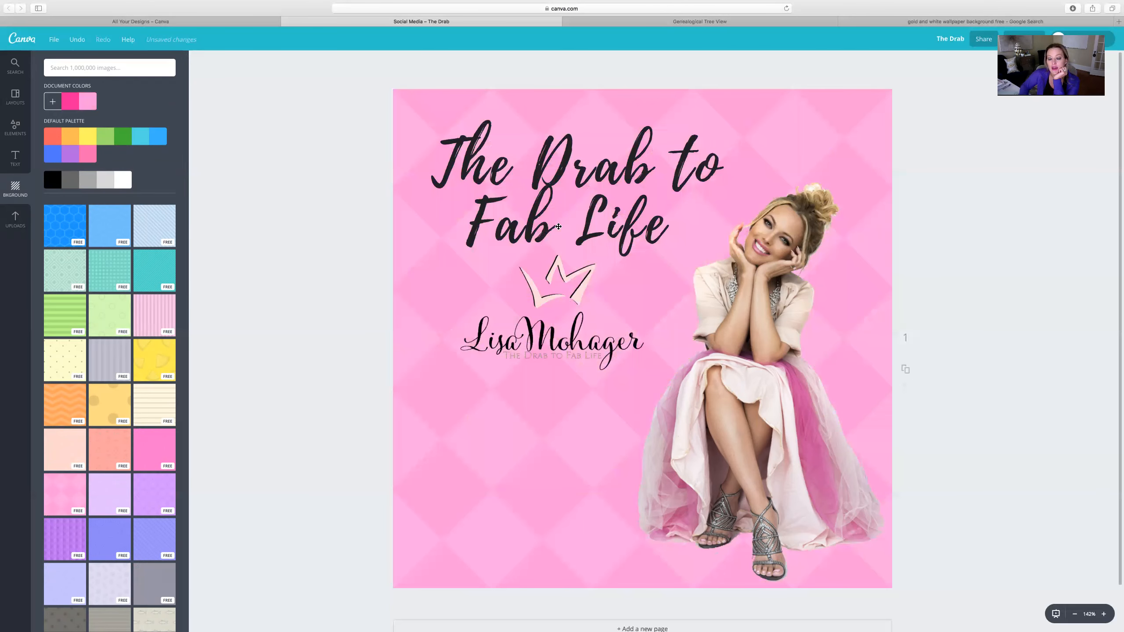
{"action": "left_click", "coordinate": [810, 129]}
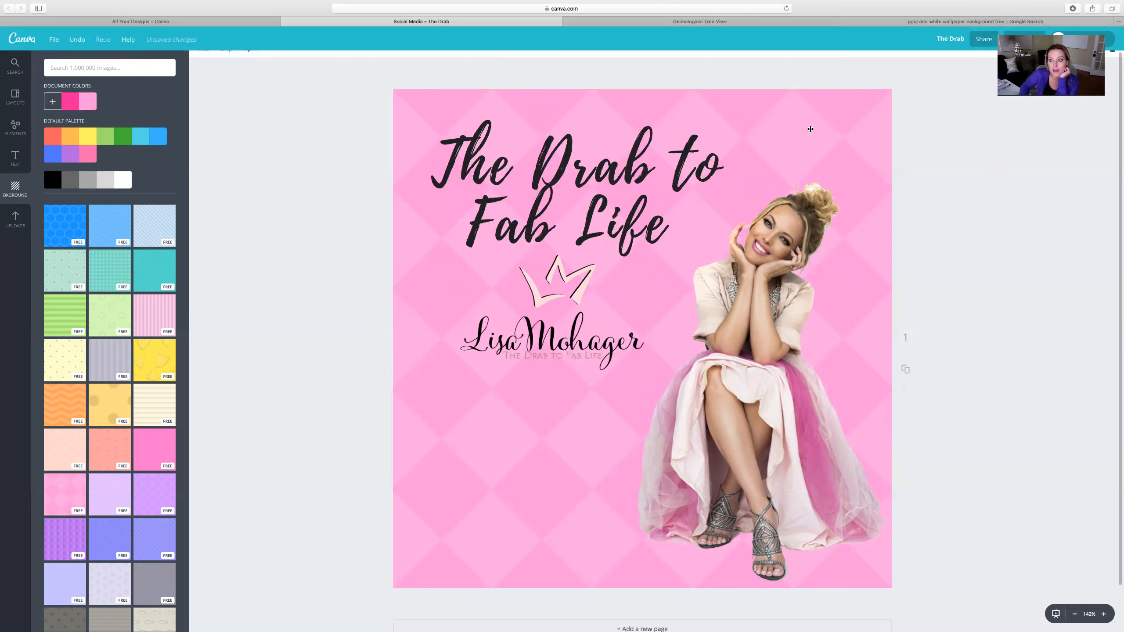
{"action": "left_click", "coordinate": [842, 97]}
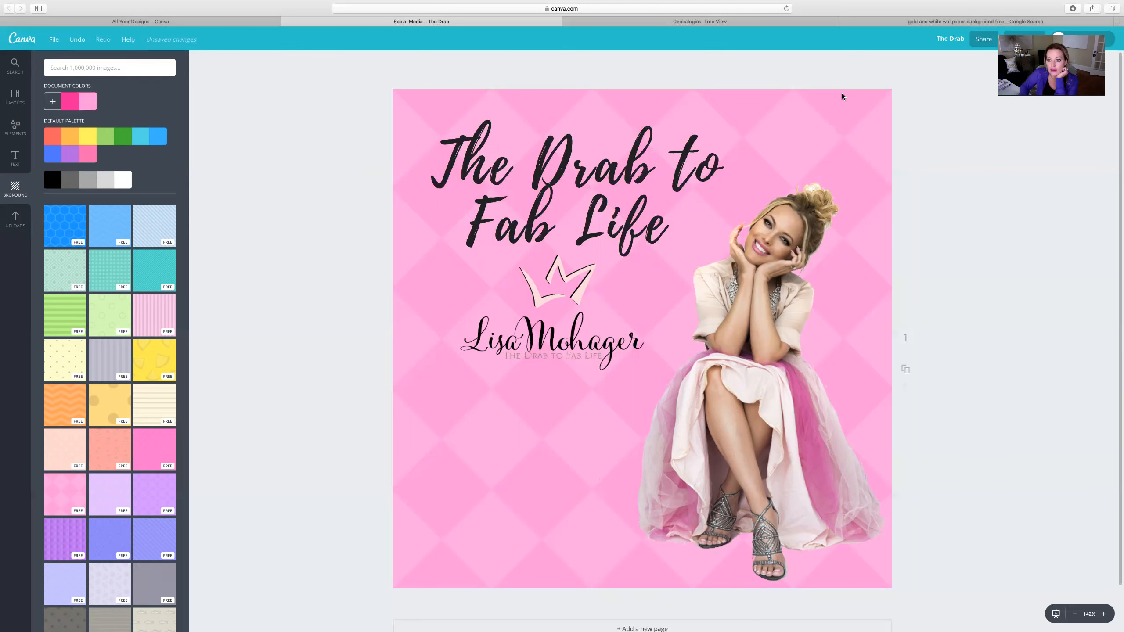
{"action": "left_click", "coordinate": [832, 116]}
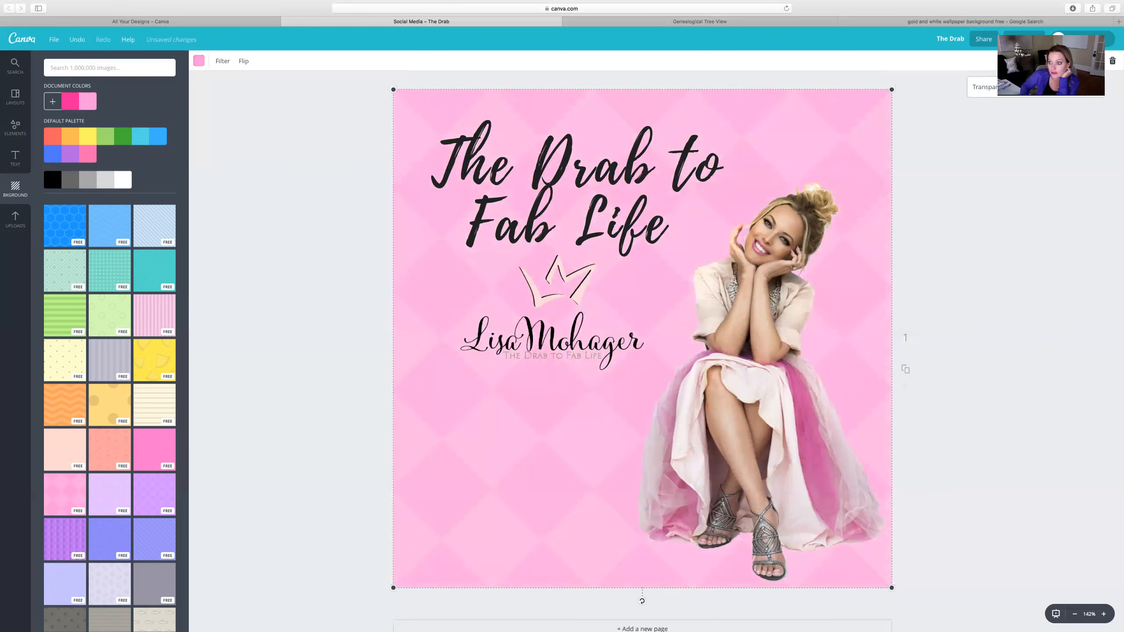
{"action": "left_click_drag", "start_coordinate": [1073, 87], "coordinate": [1042, 87]}
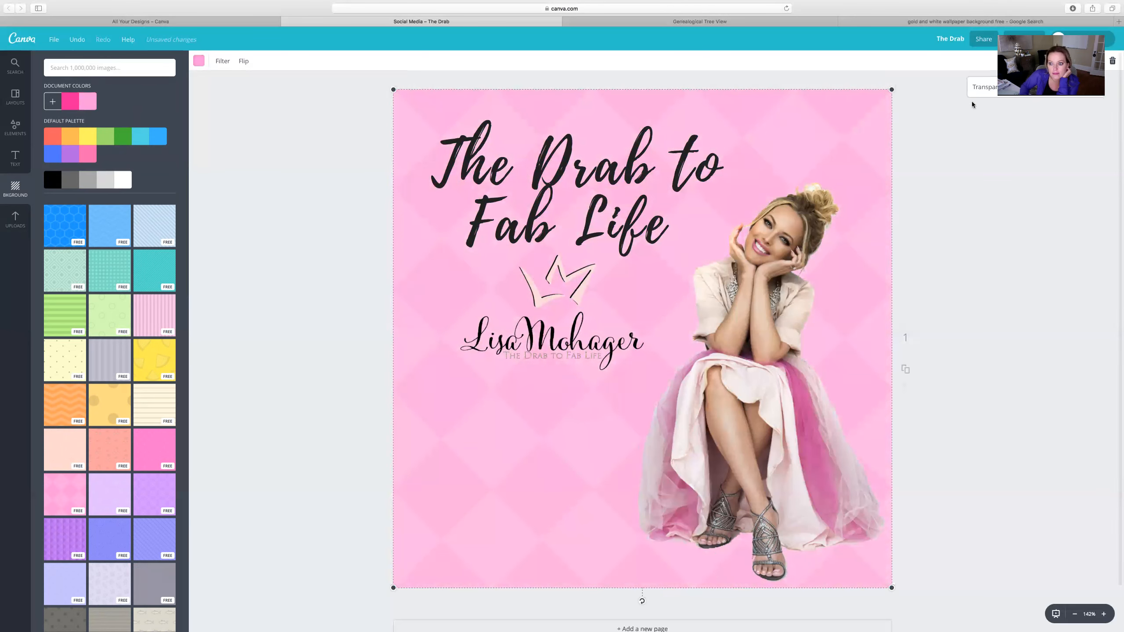
{"action": "left_click", "coordinate": [860, 119]}
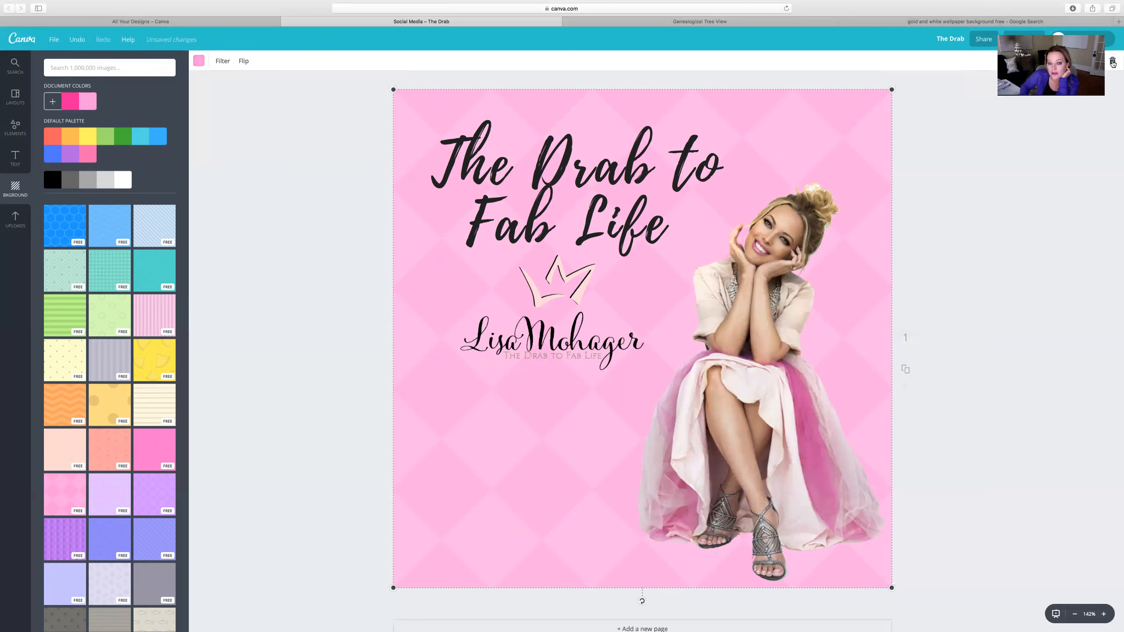
Step: Try solid blue, light blue, green, dark grey and medium grey as the background color
{"action": "left_click", "coordinate": [158, 137]}
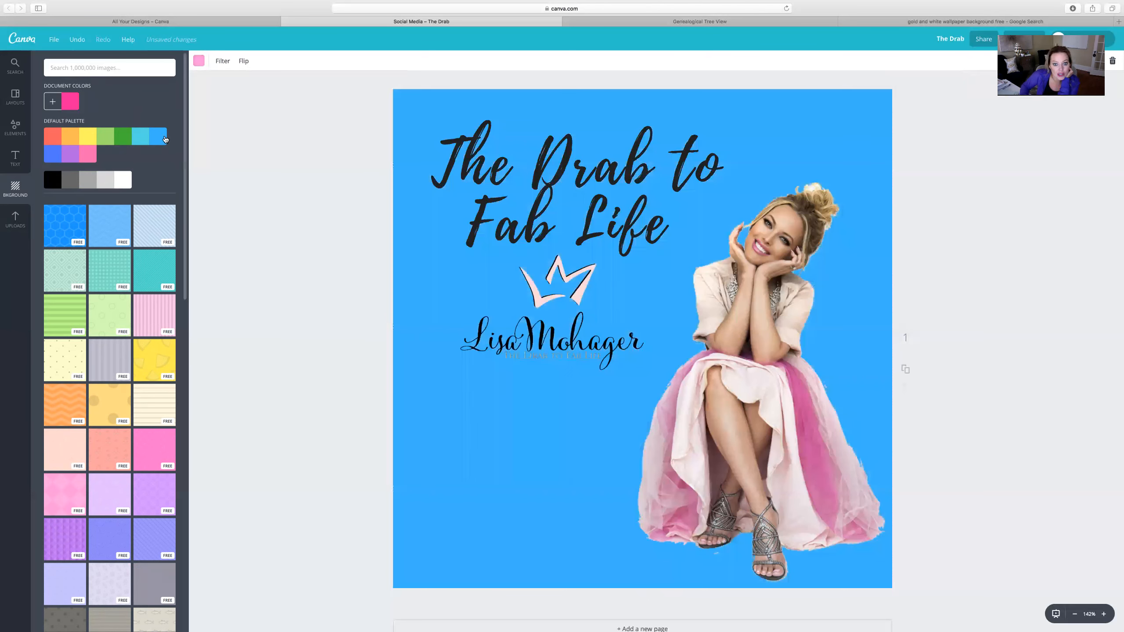
{"action": "left_click", "coordinate": [138, 137]}
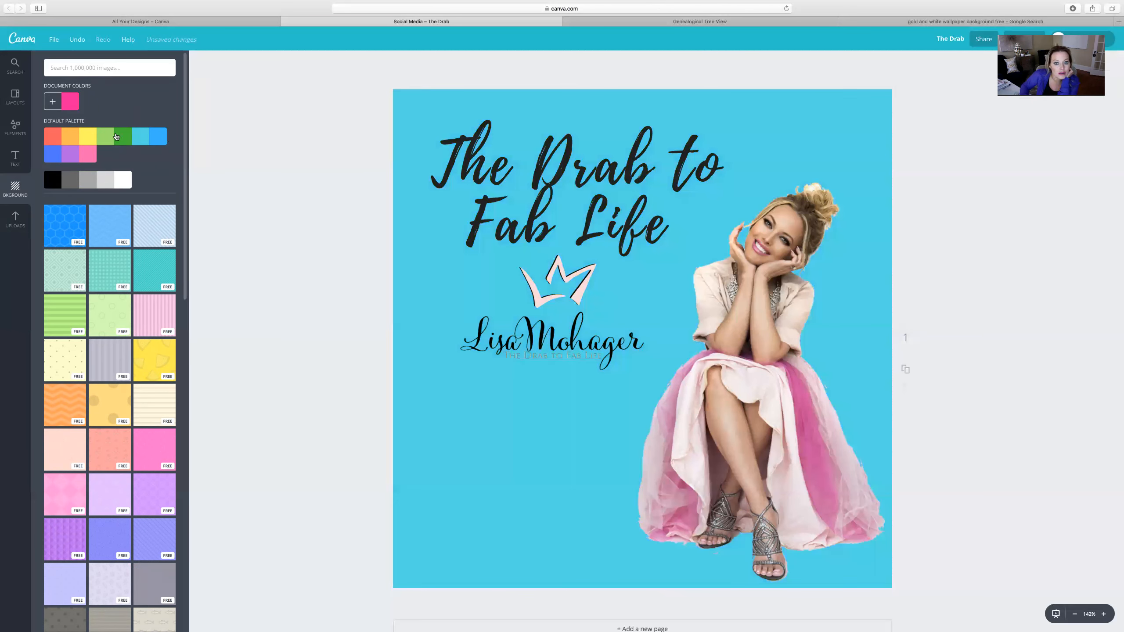
{"action": "left_click", "coordinate": [117, 137]}
{"action": "left_click", "coordinate": [147, 139]}
{"action": "left_click", "coordinate": [69, 182]}
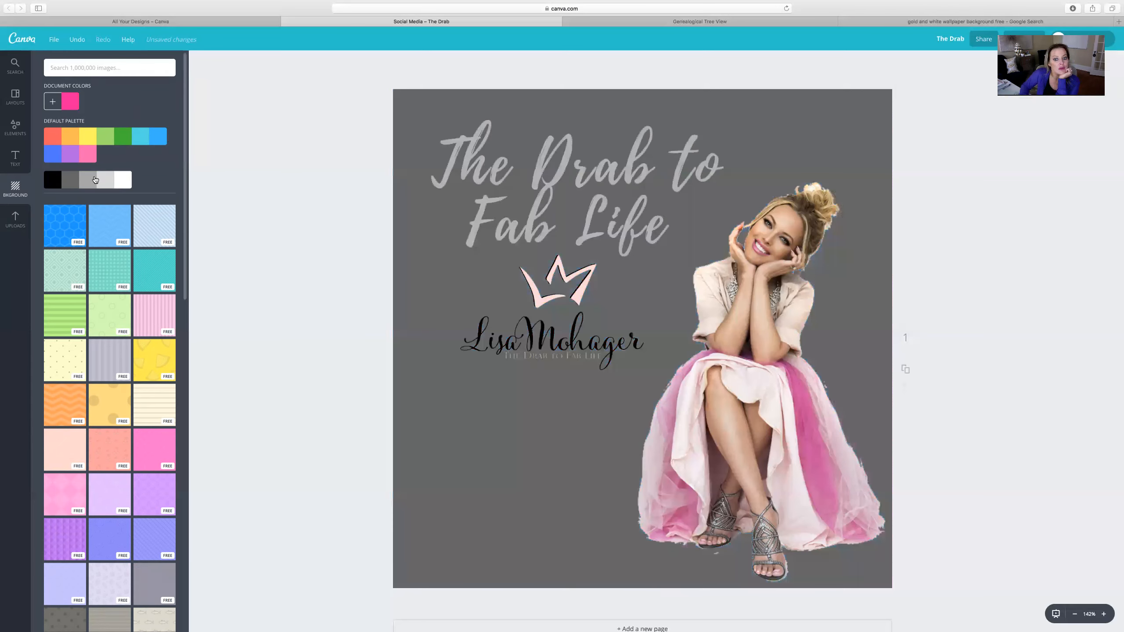
{"action": "left_click", "coordinate": [95, 179]}
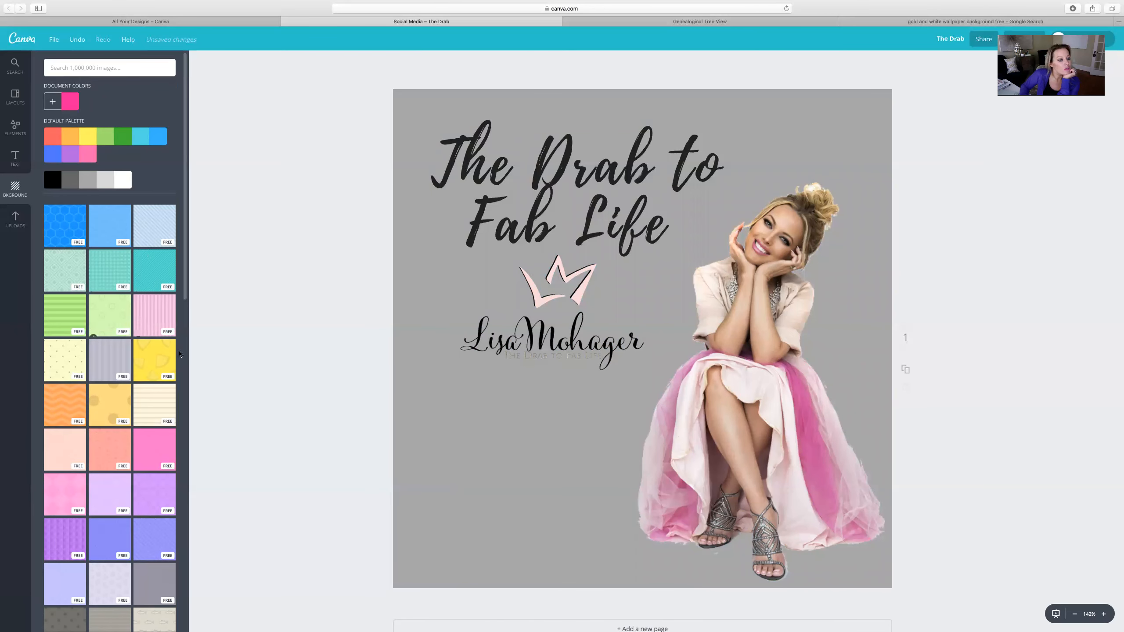
Step: Try the yellow watermelon and pink circle background patterns, undo the pink one, and delete the background together with the crown logo
{"action": "left_click", "coordinate": [157, 360]}
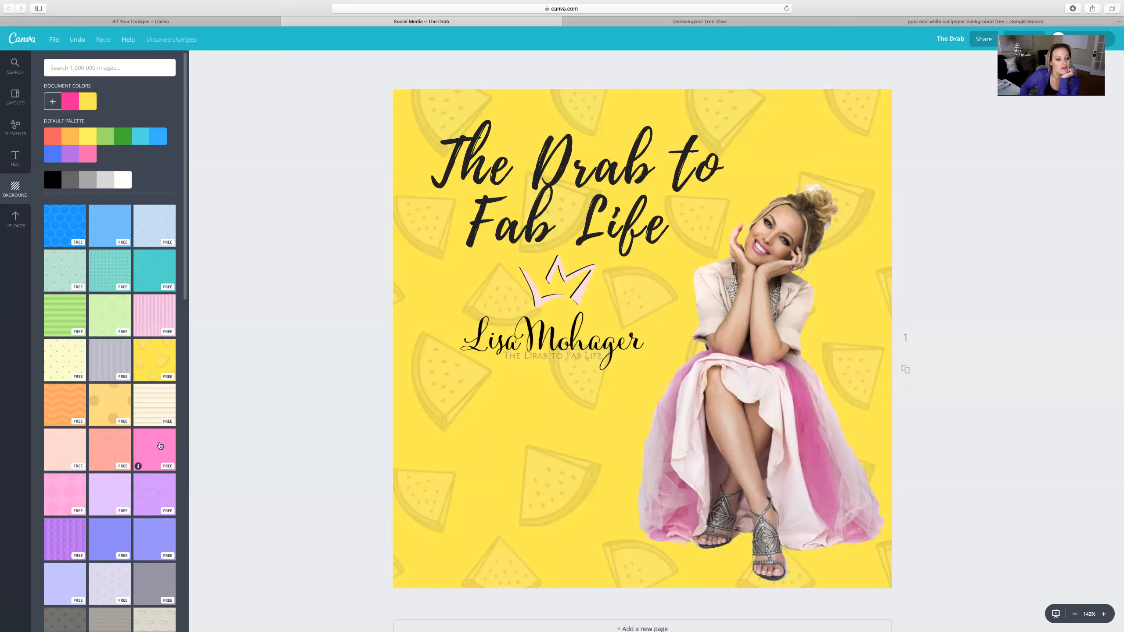
{"action": "left_click", "coordinate": [161, 445]}
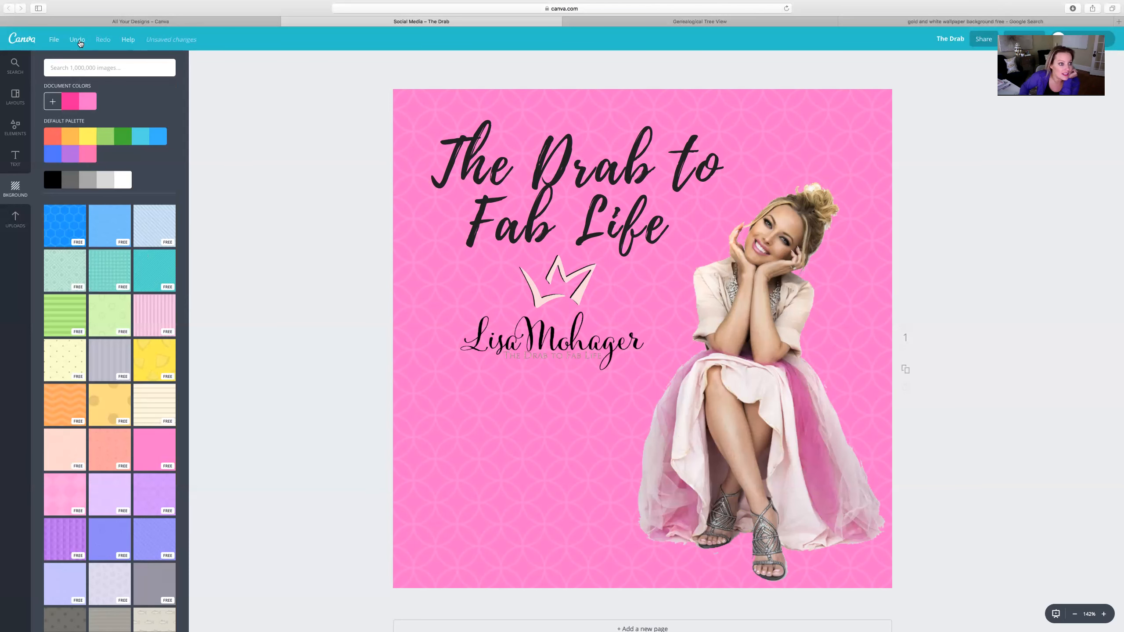
{"action": "left_click", "coordinate": [76, 41]}
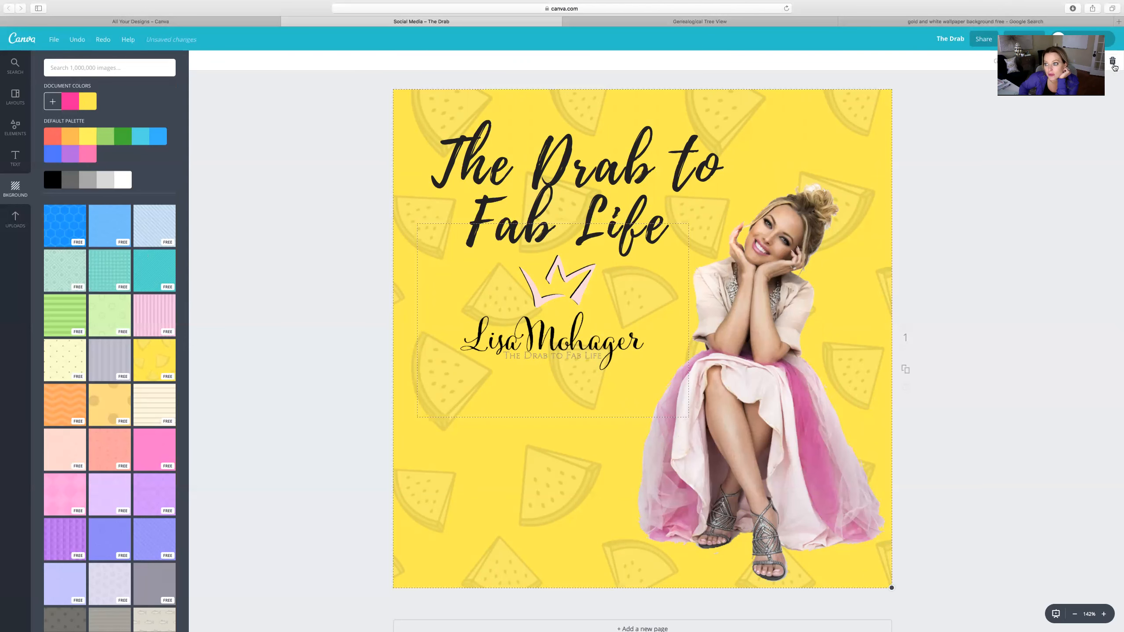
{"action": "left_click", "coordinate": [1113, 62]}
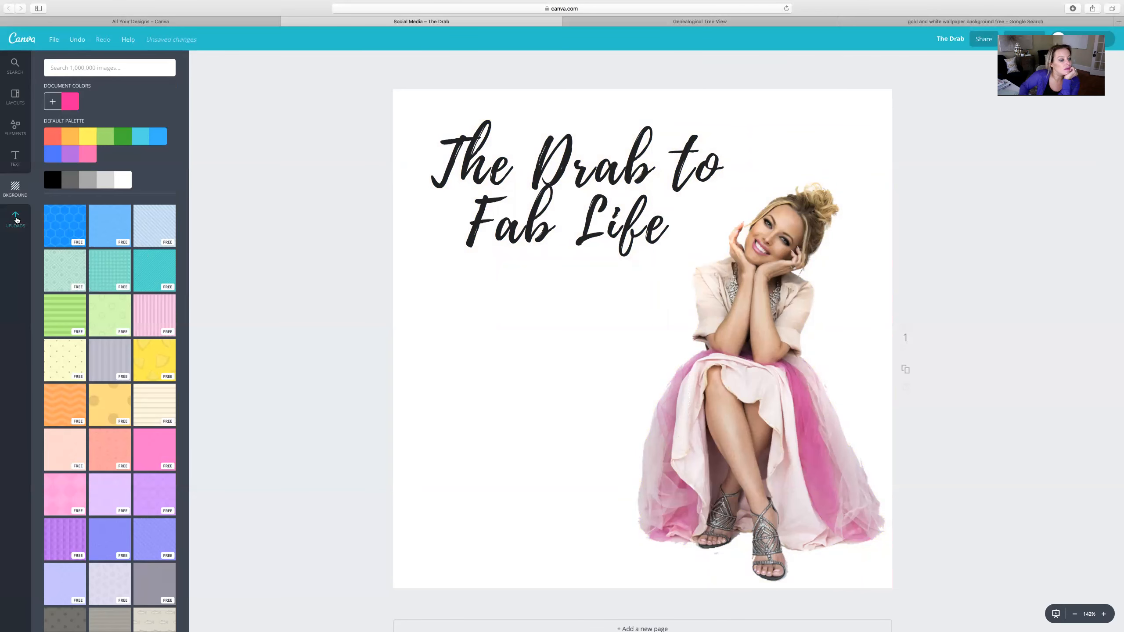
Step: Add the uploaded gold and white pattern, enlarge it to cover the whole canvas, and send it behind the title and cutout photo
{"action": "left_click", "coordinate": [16, 220]}
{"action": "left_click", "coordinate": [110, 228]}
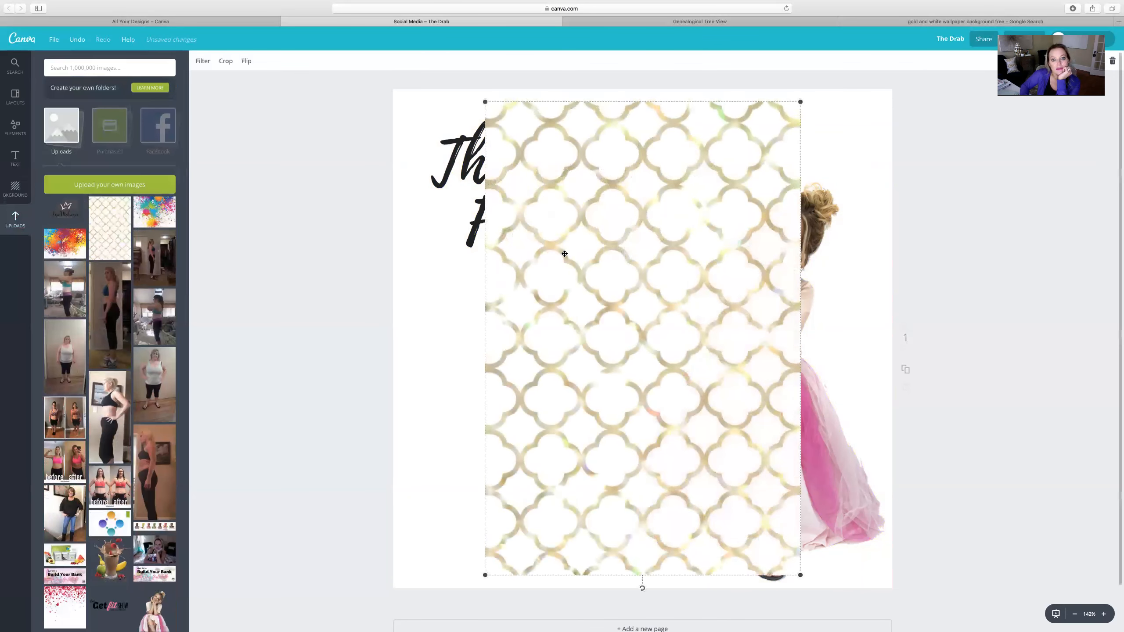
{"action": "left_click_drag", "start_coordinate": [565, 254], "coordinate": [476, 264]}
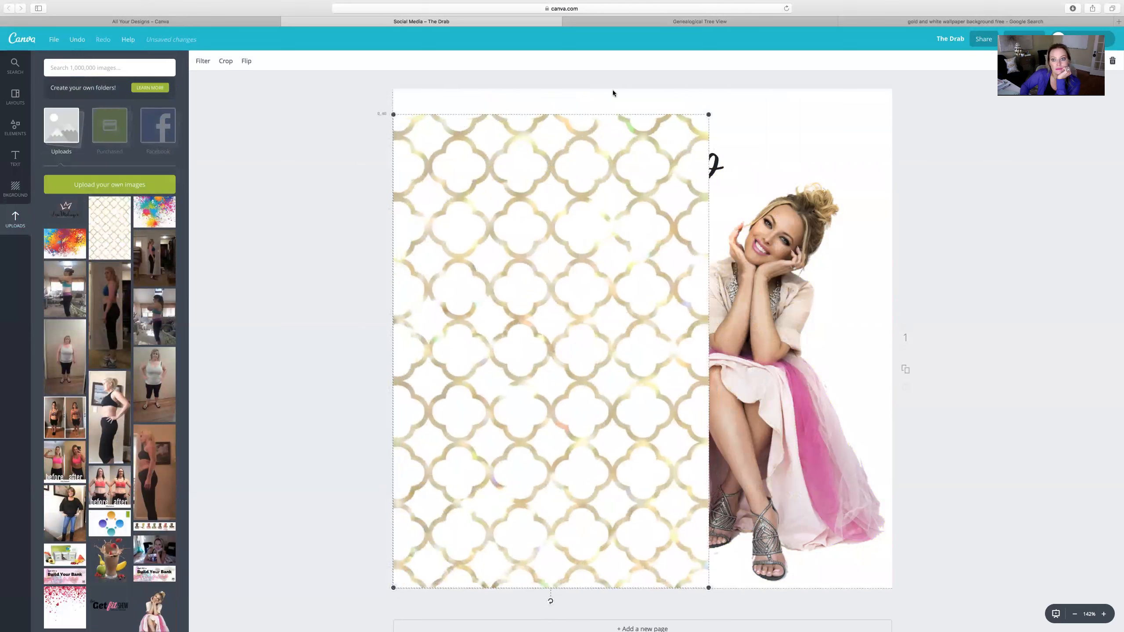
{"action": "left_click_drag", "start_coordinate": [887, 98], "coordinate": [959, 94]}
{"action": "left_click_drag", "start_coordinate": [1062, 66], "coordinate": [1119, 4]}
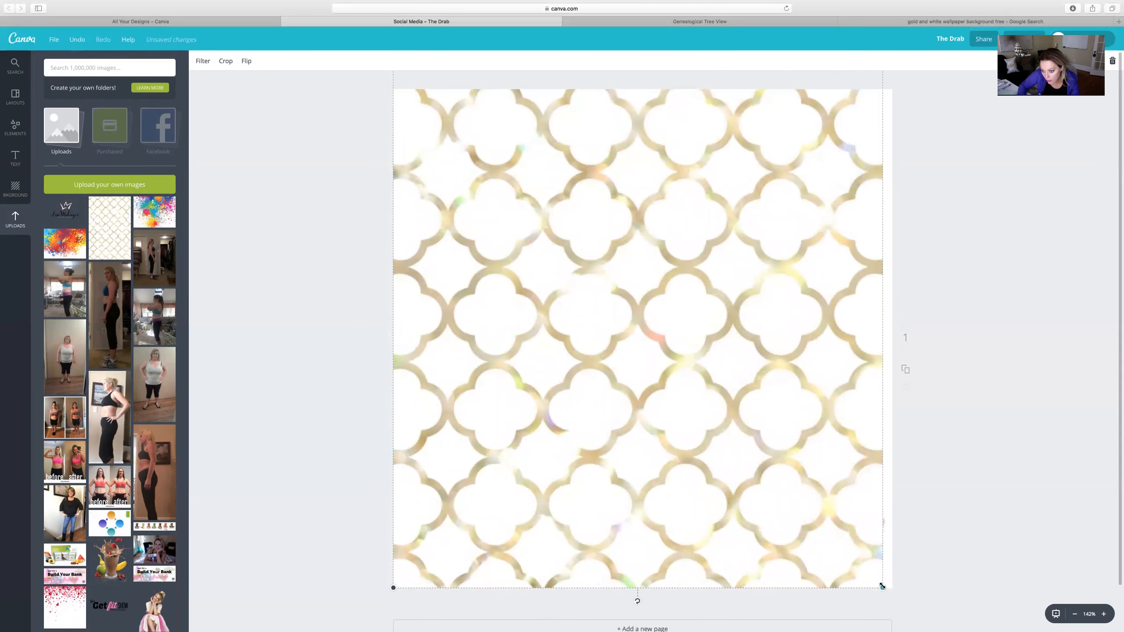
{"action": "left_click_drag", "start_coordinate": [900, 591], "coordinate": [898, 609]}
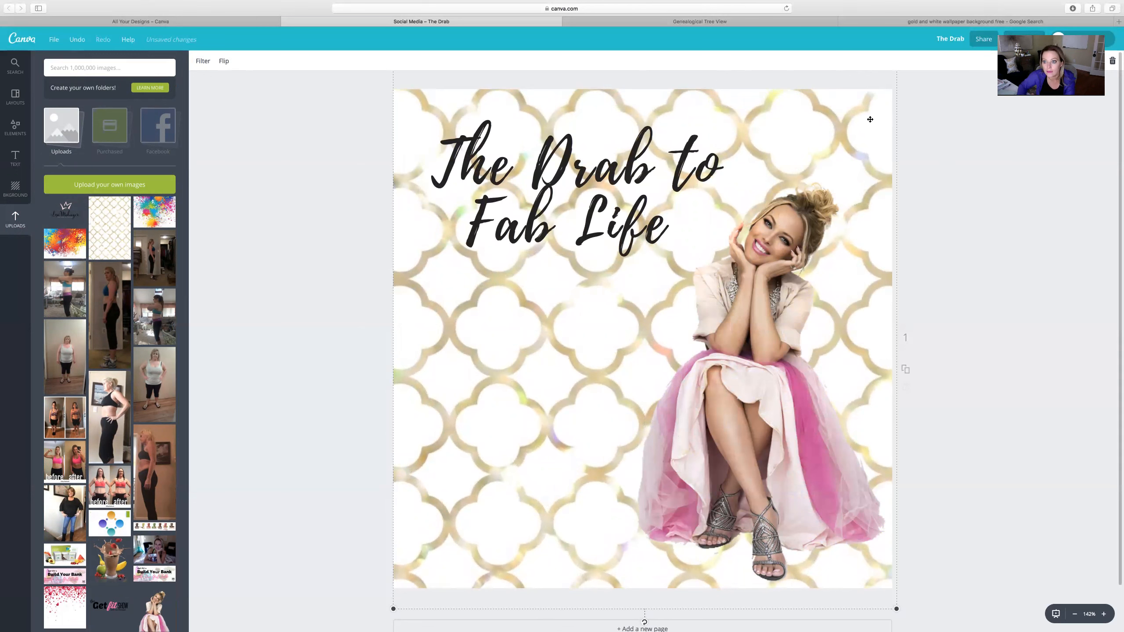
{"action": "left_click", "coordinate": [309, 240]}
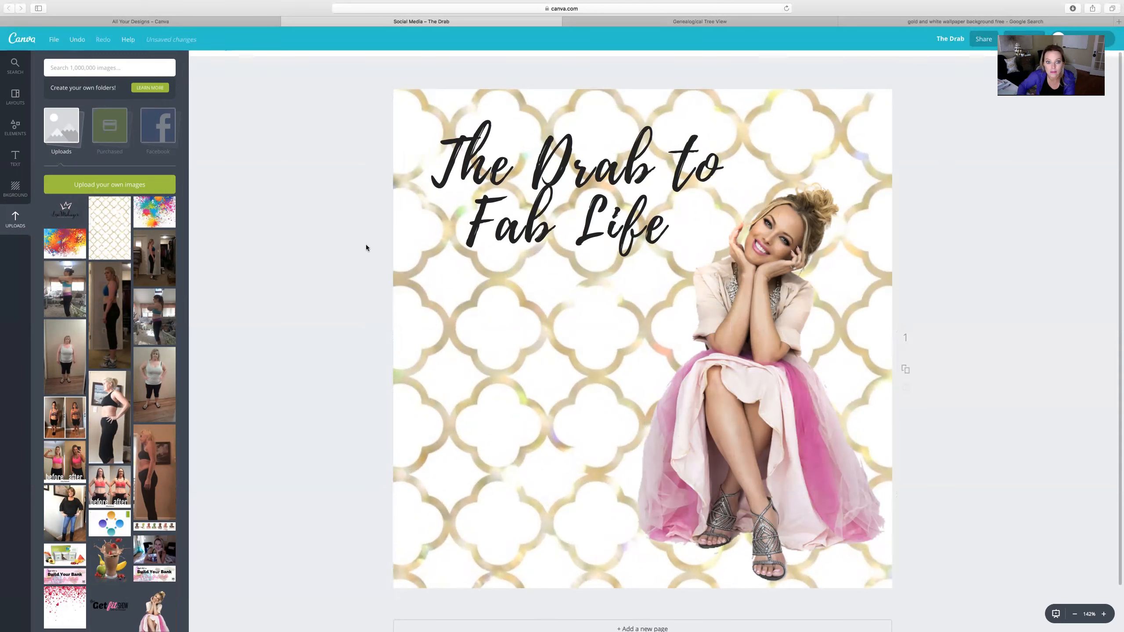
{"action": "left_click", "coordinate": [402, 251]}
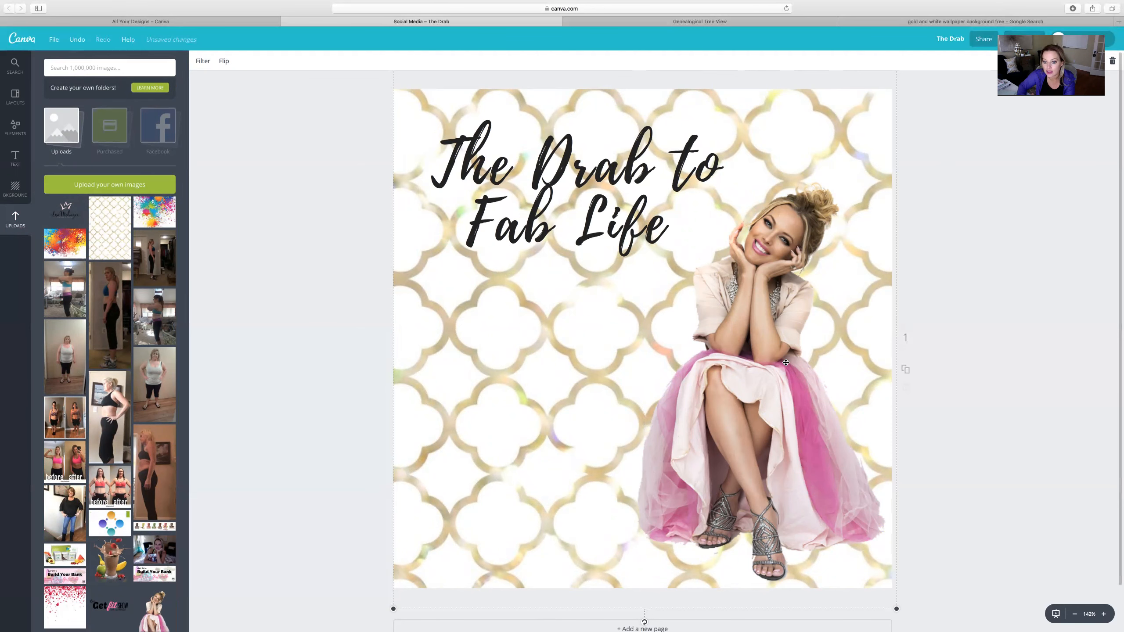
{"action": "left_click", "coordinate": [759, 368]}
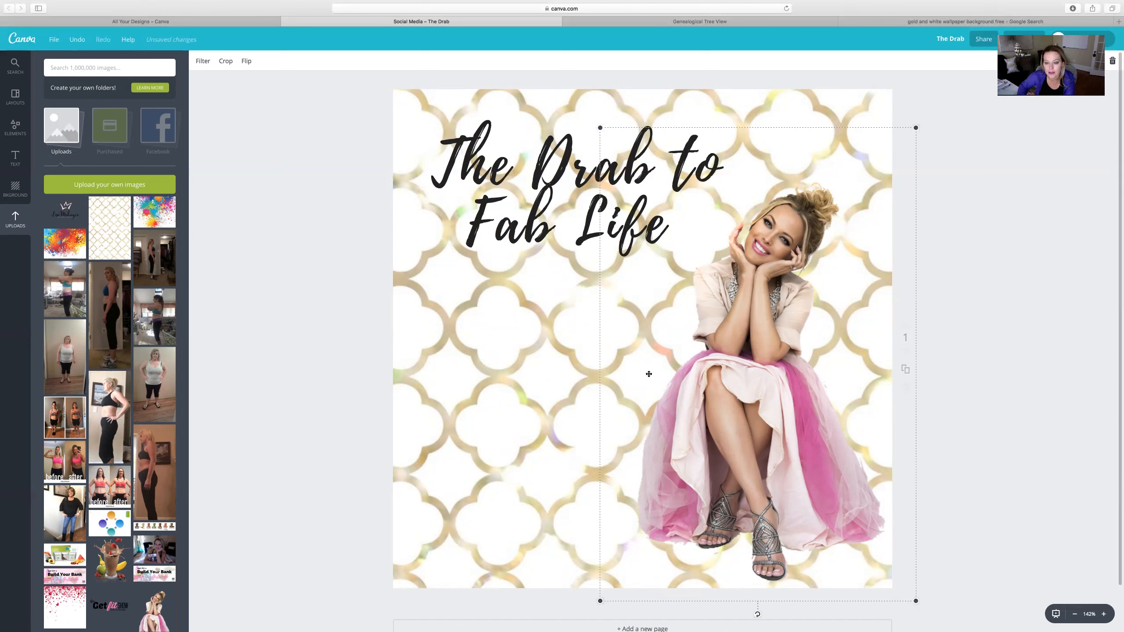
{"action": "key", "text": "super+z"}
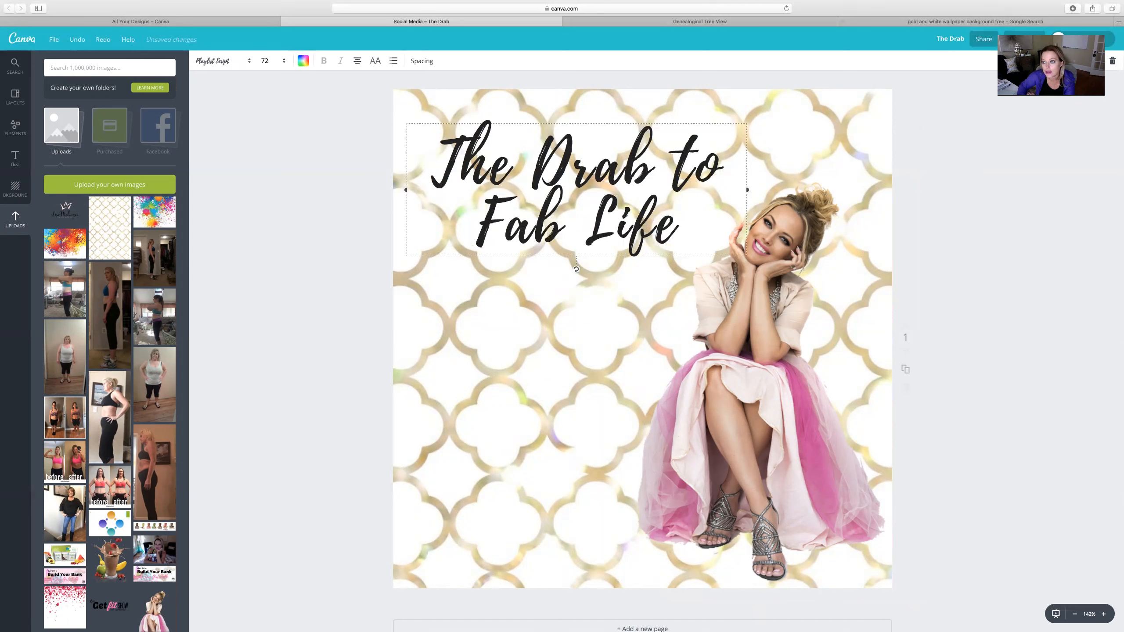
{"action": "left_click", "coordinate": [1046, 102]}
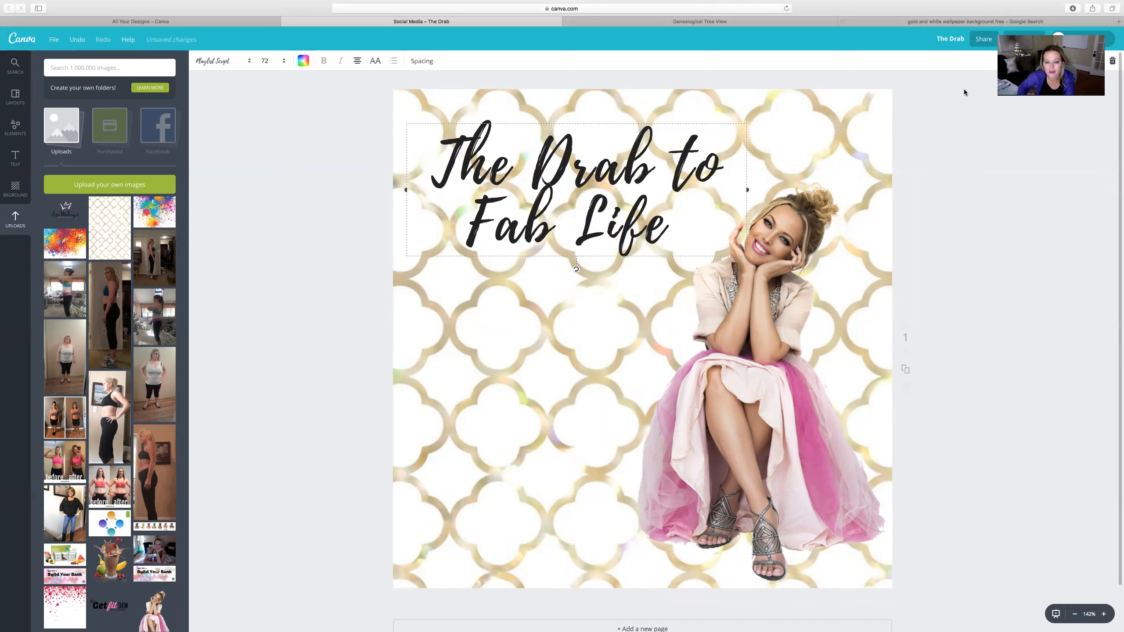
{"action": "left_click", "coordinate": [278, 273]}
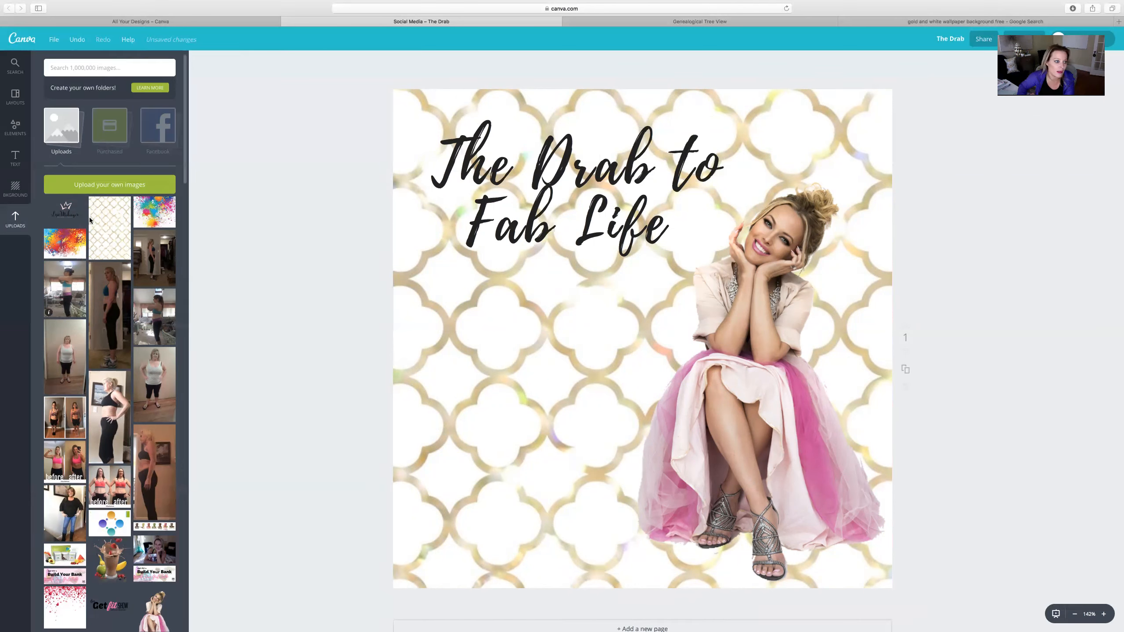
Step: Add the uploaded crown logo, shrink it and place it in the lower-left area of the graphic
{"action": "left_click", "coordinate": [70, 213]}
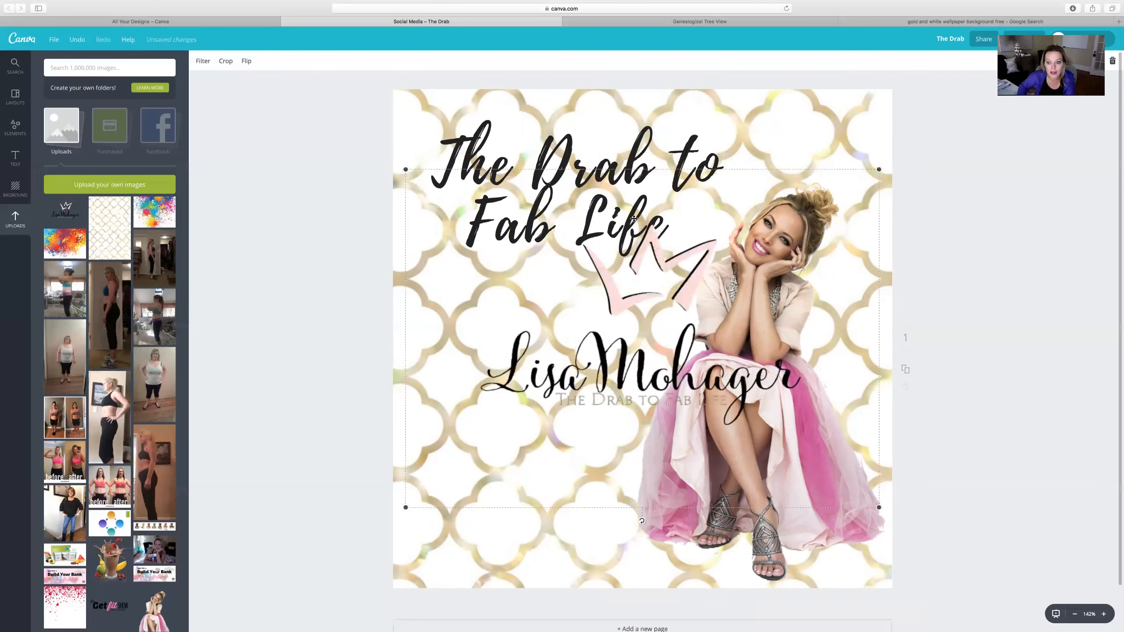
{"action": "left_click_drag", "start_coordinate": [879, 169], "coordinate": [643, 317]}
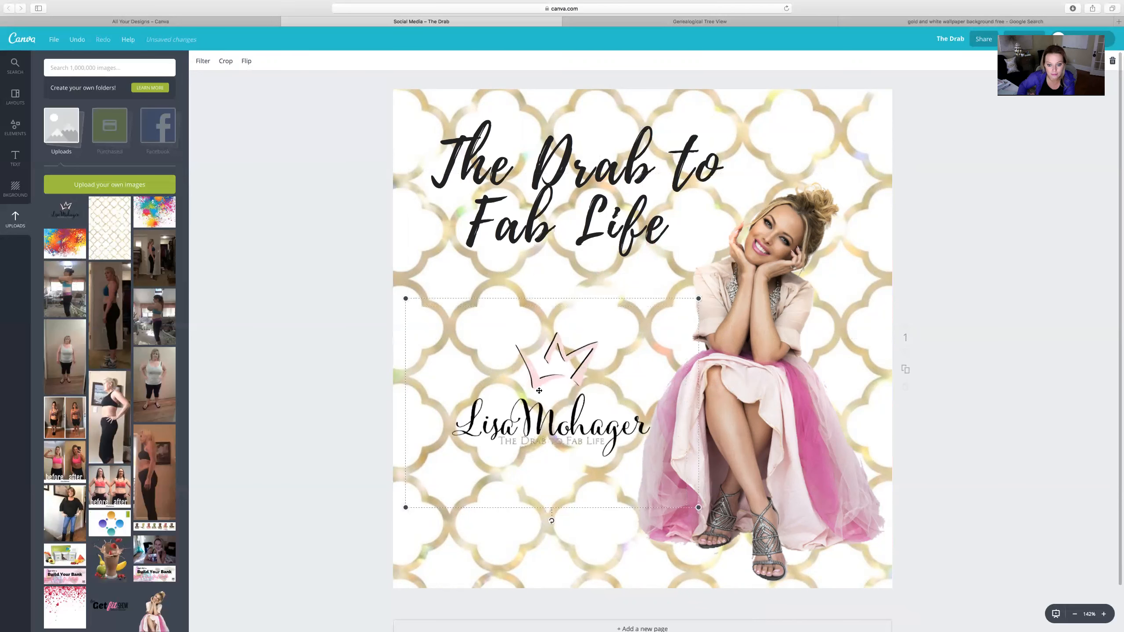
{"action": "left_click_drag", "start_coordinate": [528, 438], "coordinate": [507, 488]}
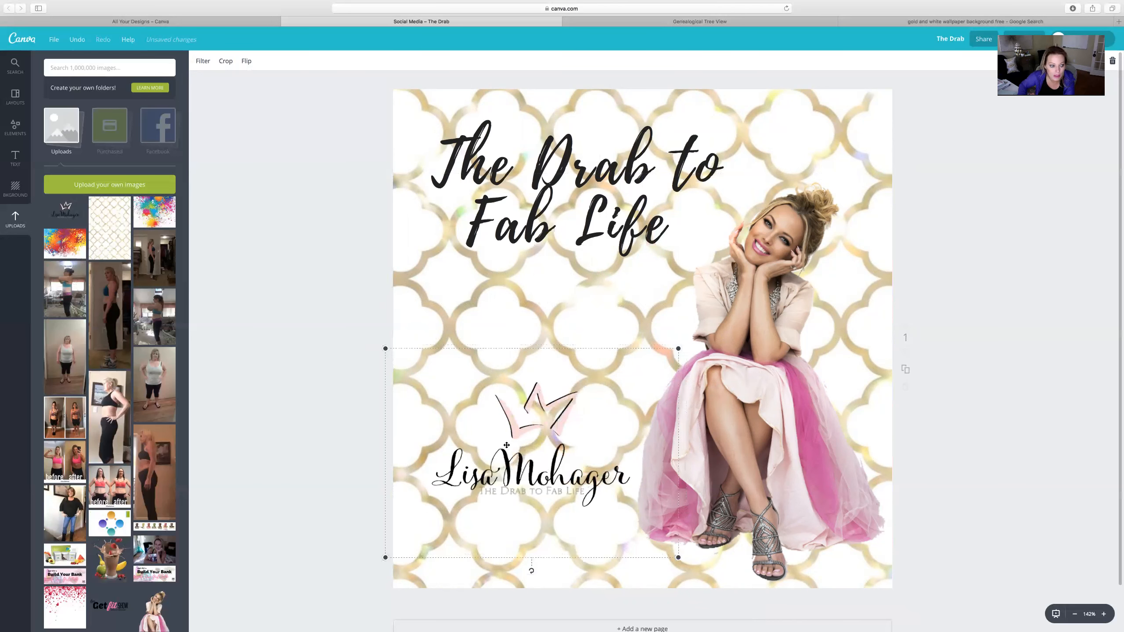
Step: Add the round ON POINT text holder, shrink it to fit below the title and color its circle pink
{"action": "left_click", "coordinate": [16, 127]}
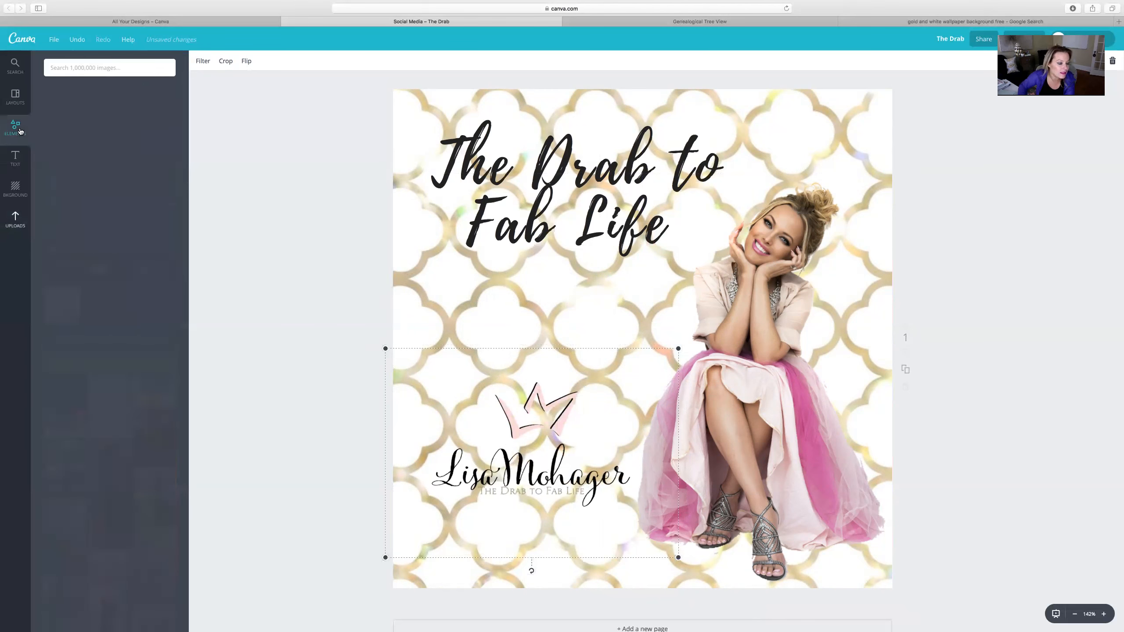
{"action": "left_click", "coordinate": [16, 158]}
{"action": "scroll", "coordinate": [144, 380], "scroll_direction": "down", "scroll_amount": 6}
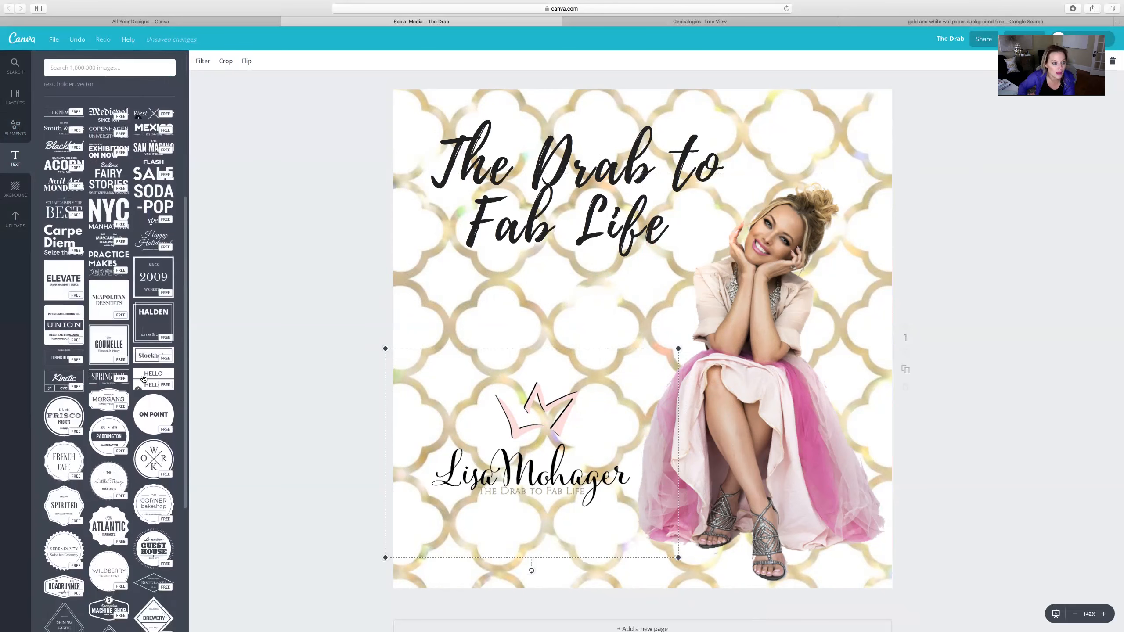
{"action": "left_click", "coordinate": [154, 408]}
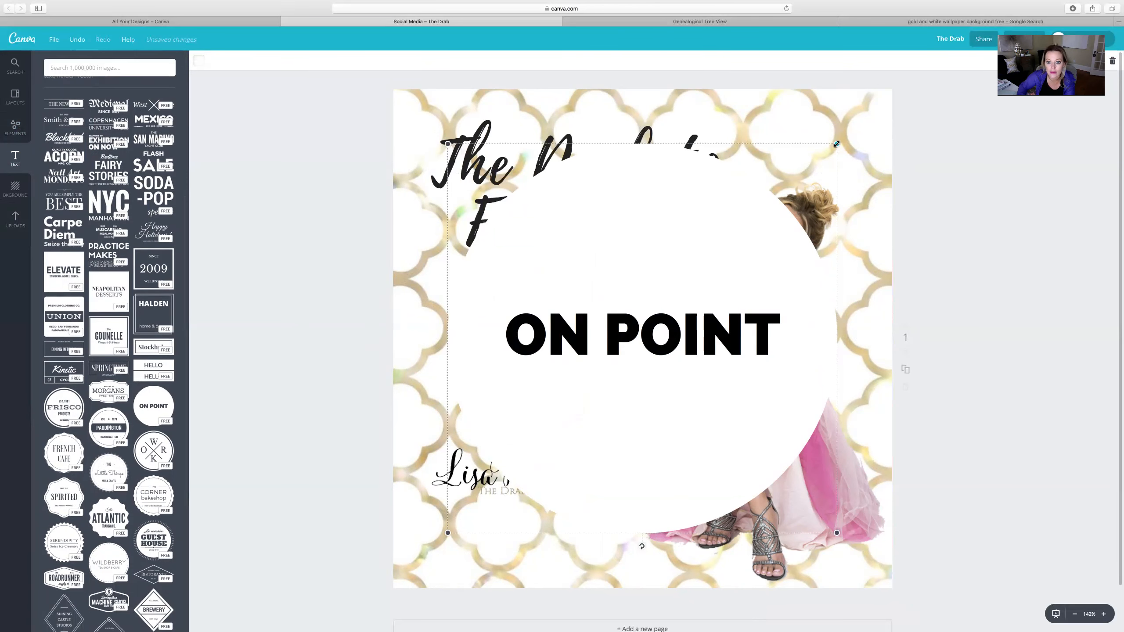
{"action": "left_click_drag", "start_coordinate": [755, 194], "coordinate": [598, 313]}
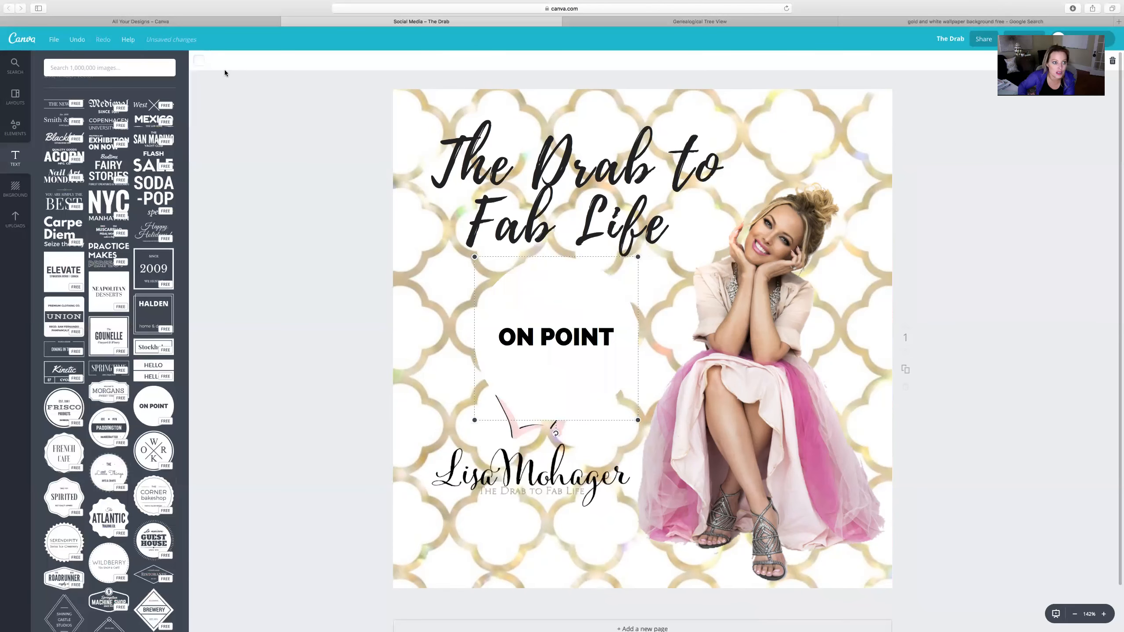
{"action": "left_click", "coordinate": [199, 60]}
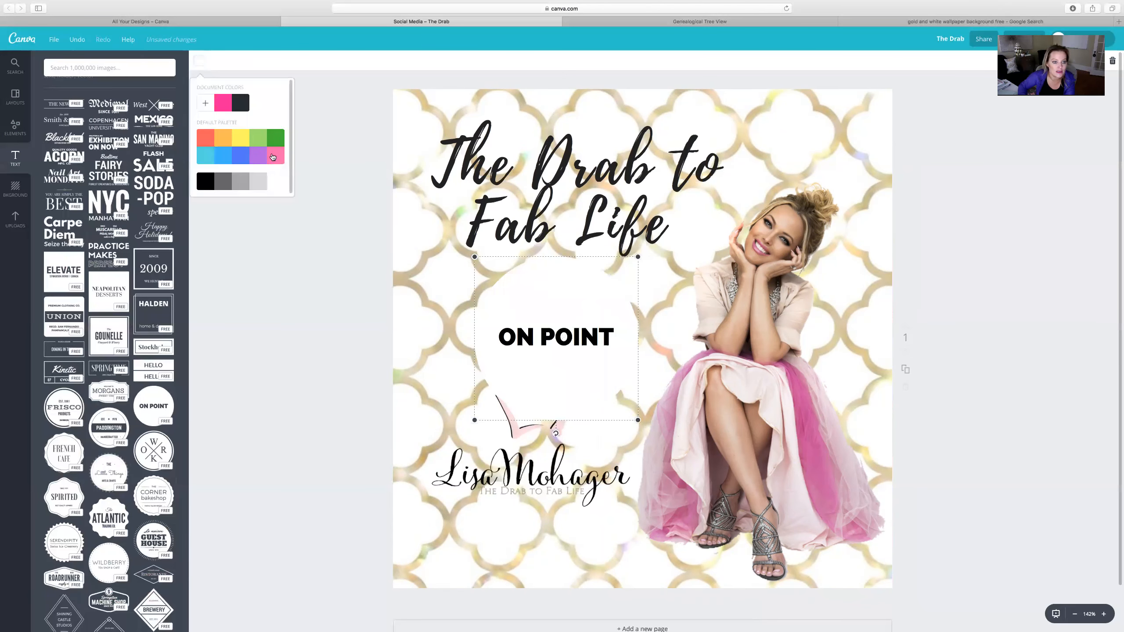
{"action": "left_click", "coordinate": [274, 159]}
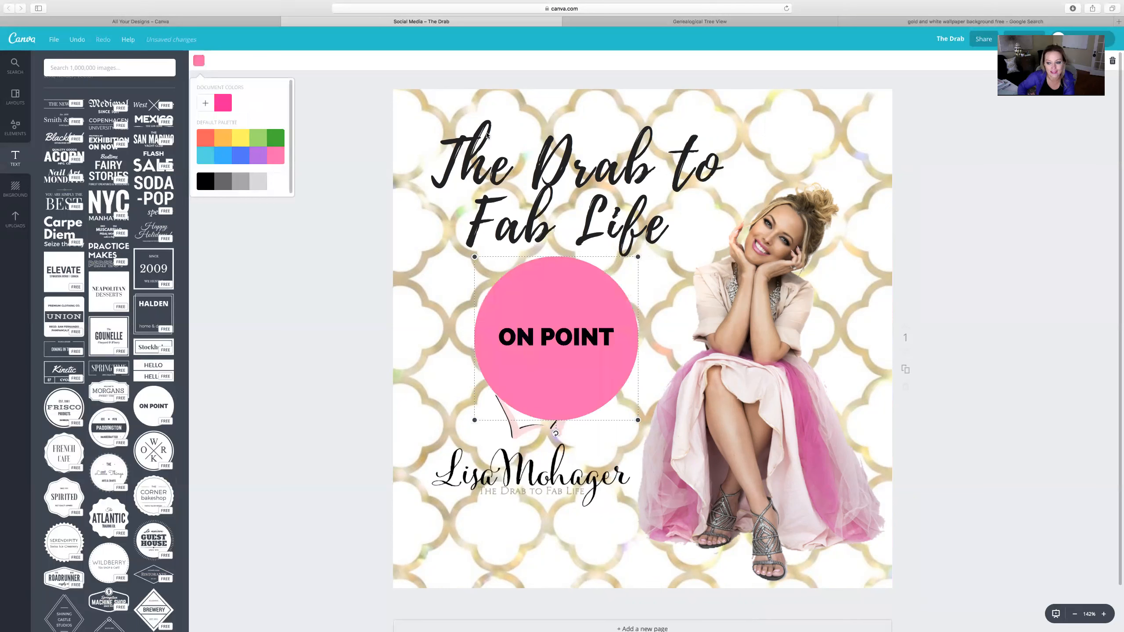
Step: Replace the pink badge's text with "Ladies Only!"
{"action": "double_click", "coordinate": [548, 333]}
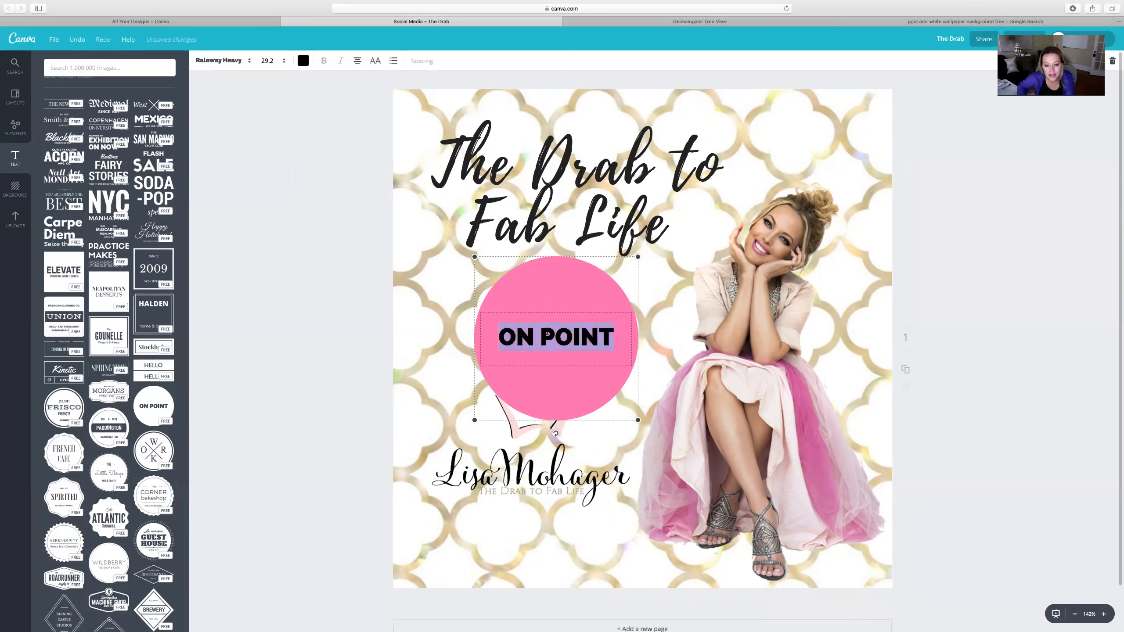
{"action": "left_click_drag", "start_coordinate": [499, 337], "coordinate": [619, 337]}
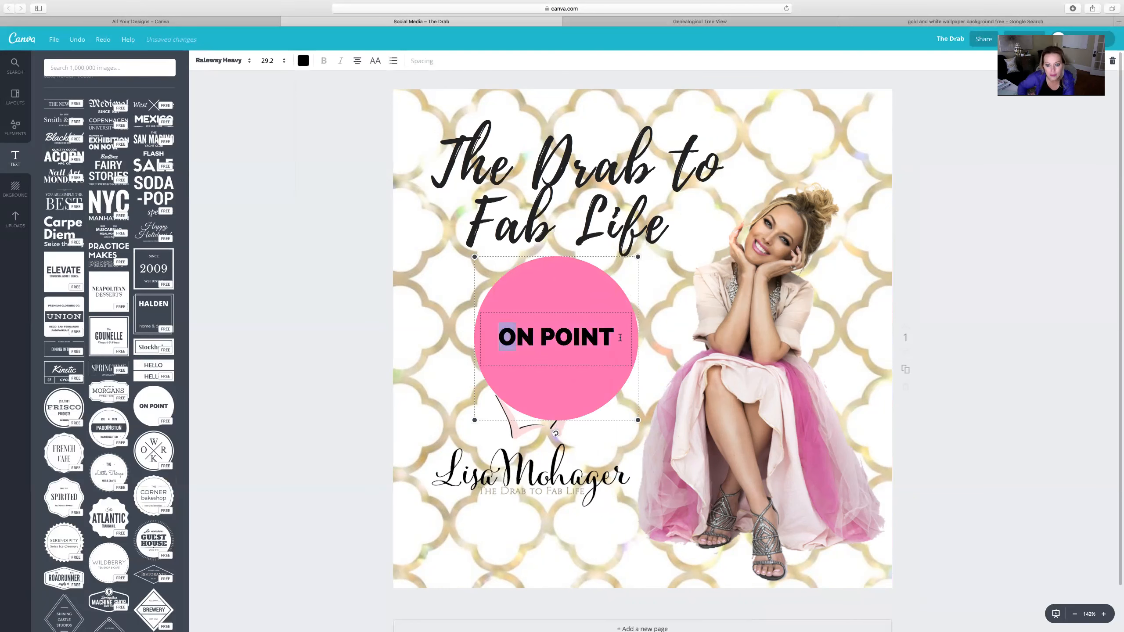
{"action": "type", "text": "L"}
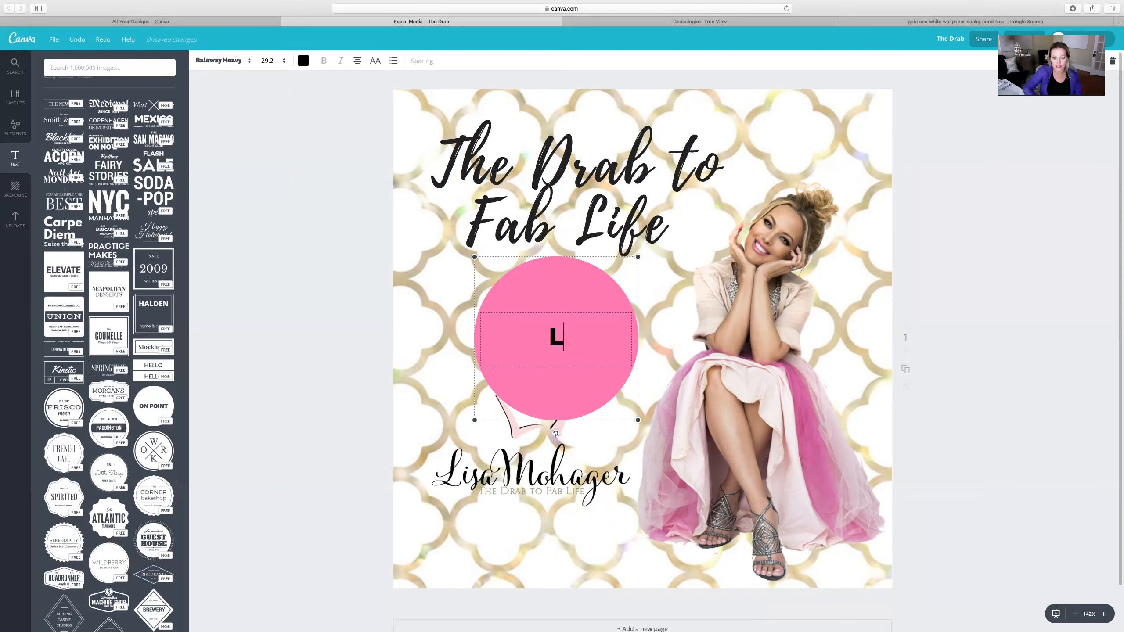
{"action": "type", "text": "adies Only!"}
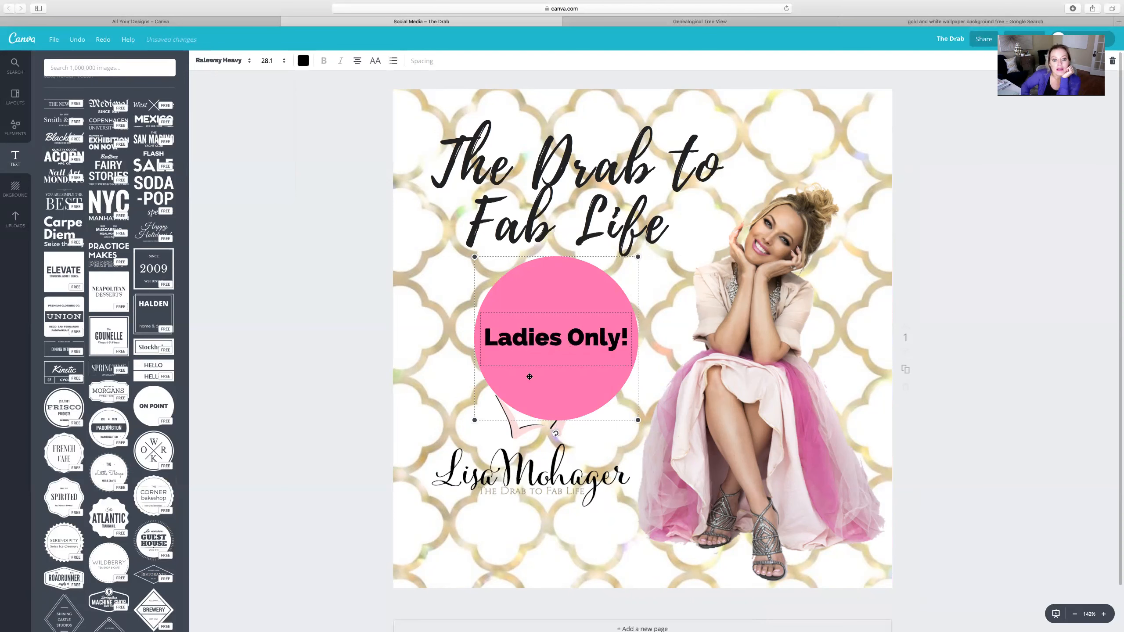
Step: Set the badge text to the Emilys Candy font, try purple as its color and change it to yellow
{"action": "left_click_drag", "start_coordinate": [486, 327], "coordinate": [637, 330]}
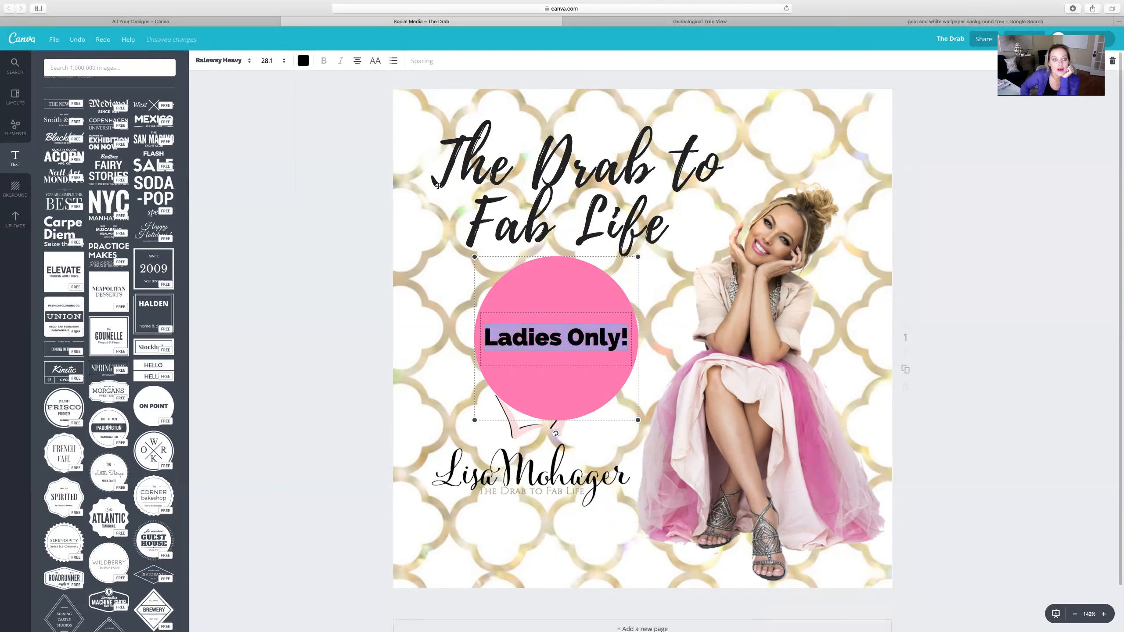
{"action": "left_click", "coordinate": [239, 67]}
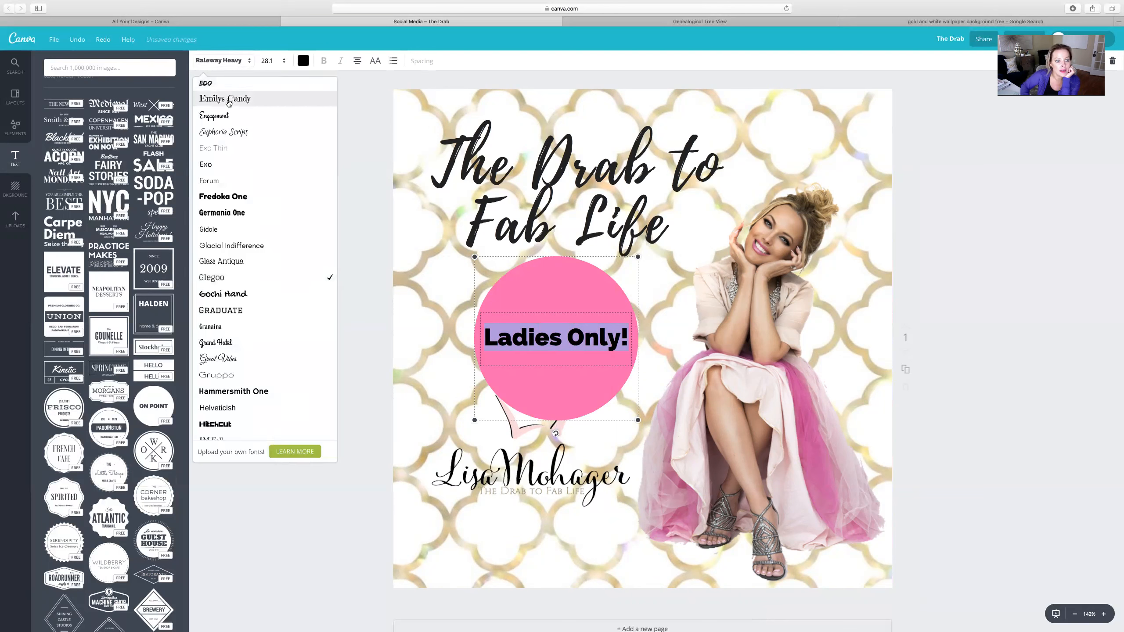
{"action": "left_click", "coordinate": [228, 99]}
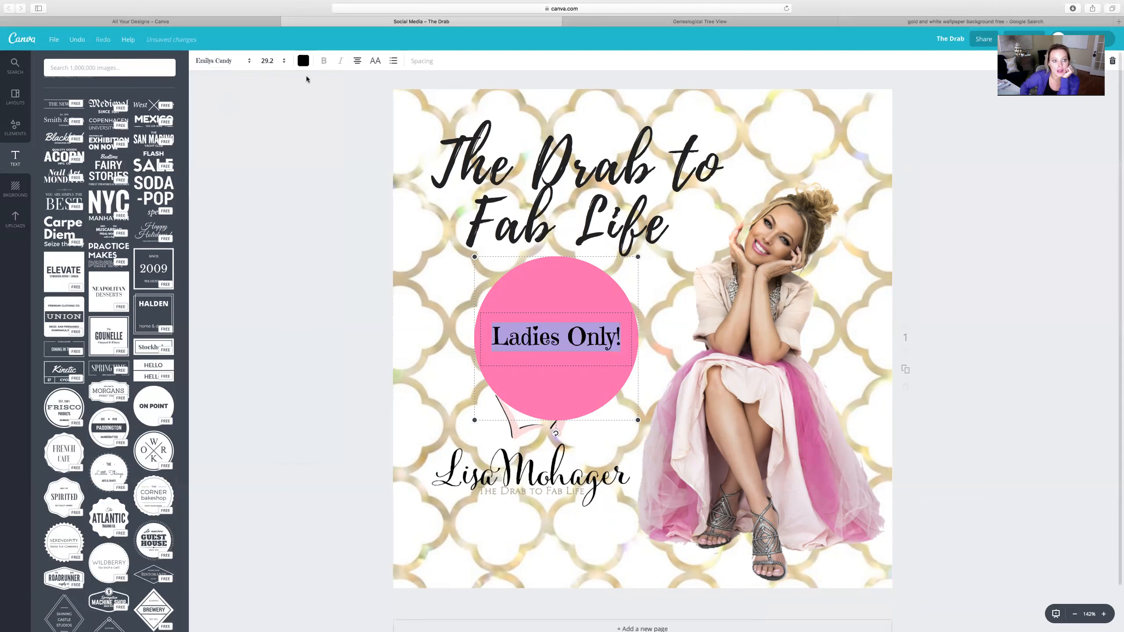
{"action": "left_click", "coordinate": [303, 62]}
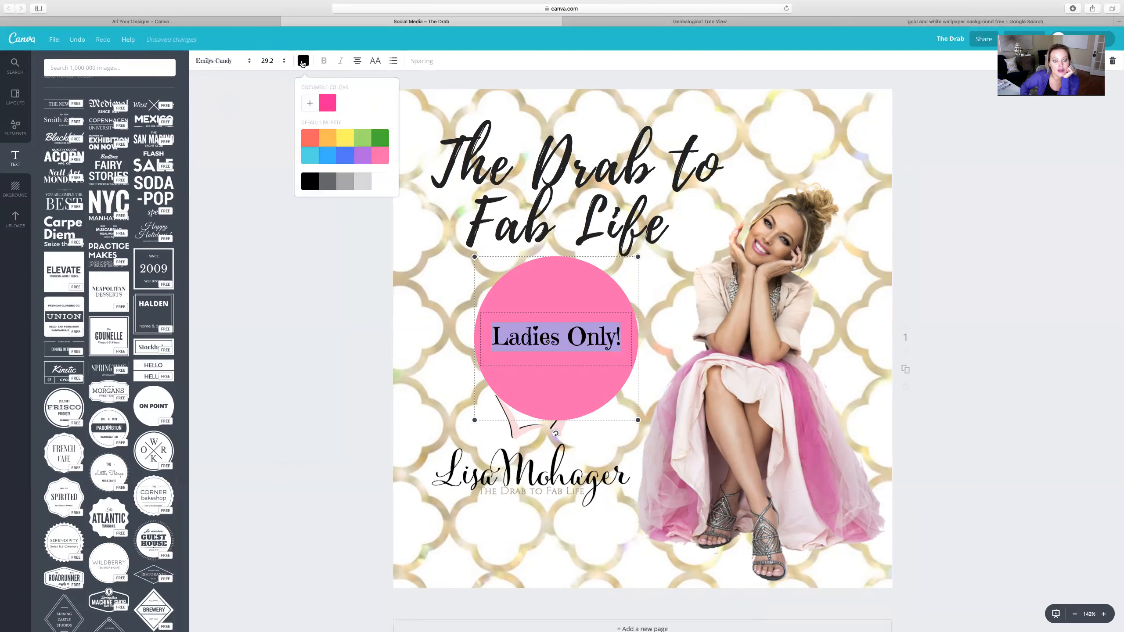
{"action": "left_click", "coordinate": [369, 155]}
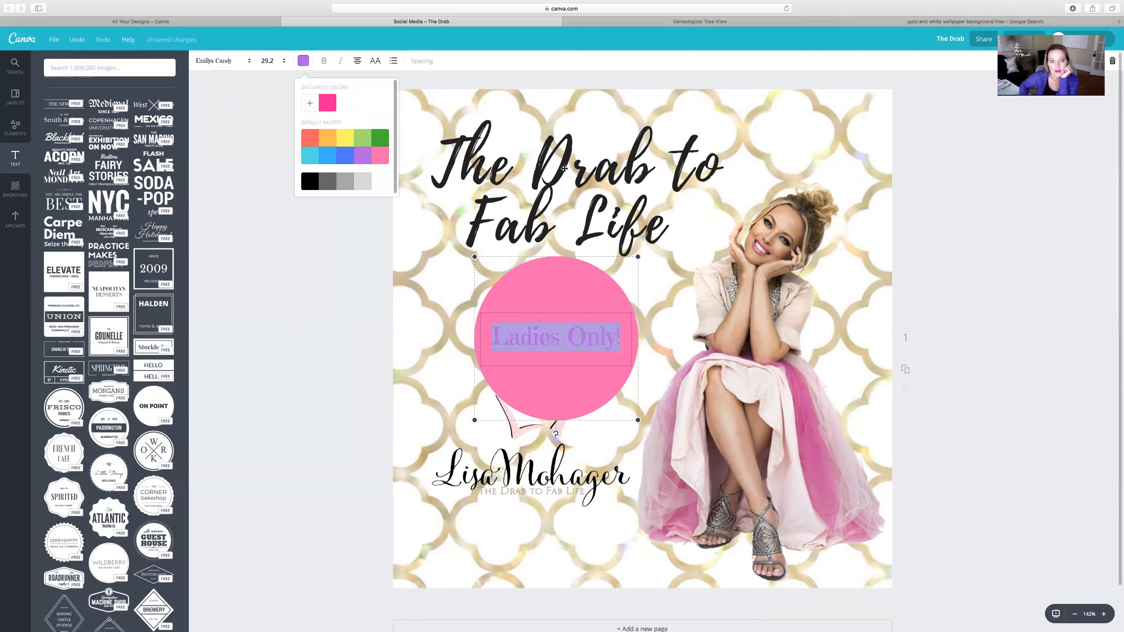
{"action": "left_click", "coordinate": [347, 139]}
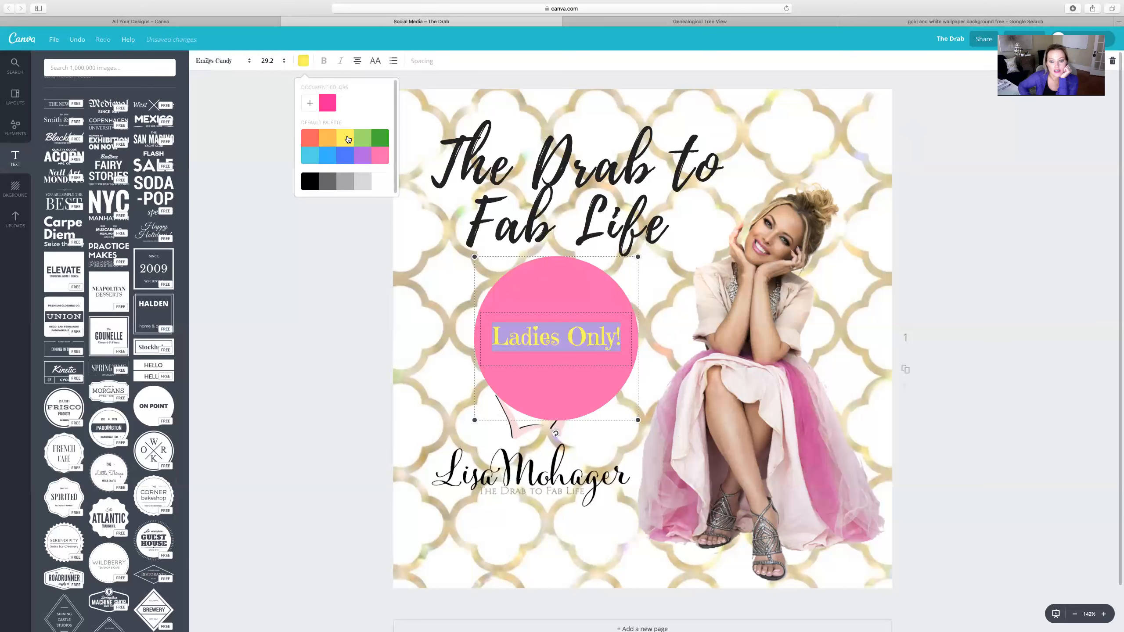
{"action": "left_click", "coordinate": [355, 343]}
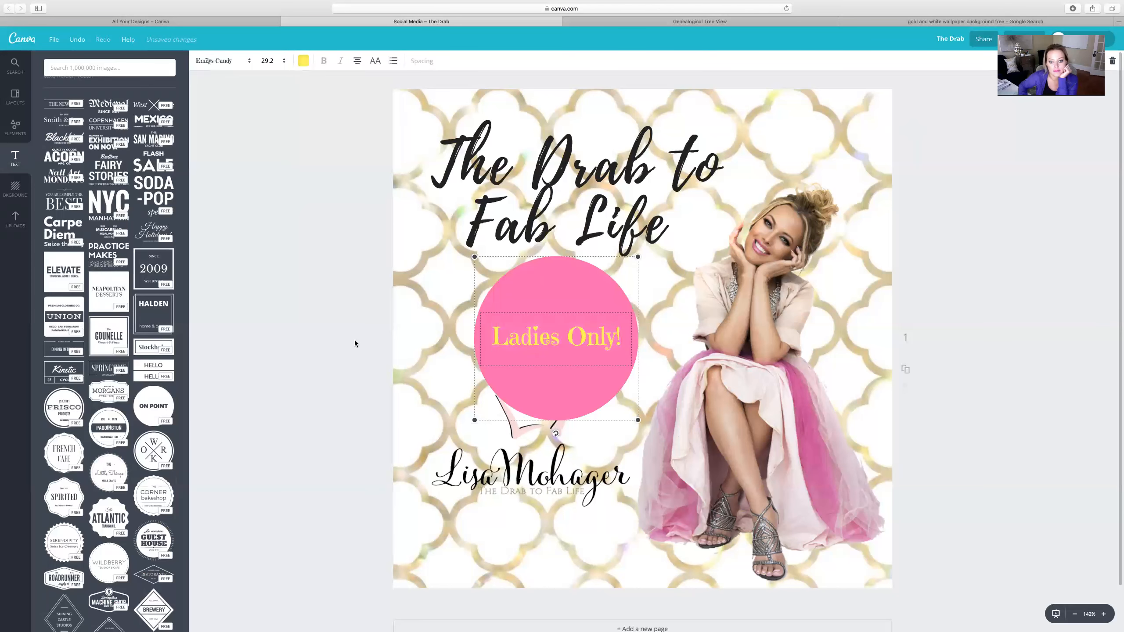
Step: Delete the pink "Ladies Only!" badge from the graphic and look through the other text holders
{"action": "left_click", "coordinate": [555, 280]}
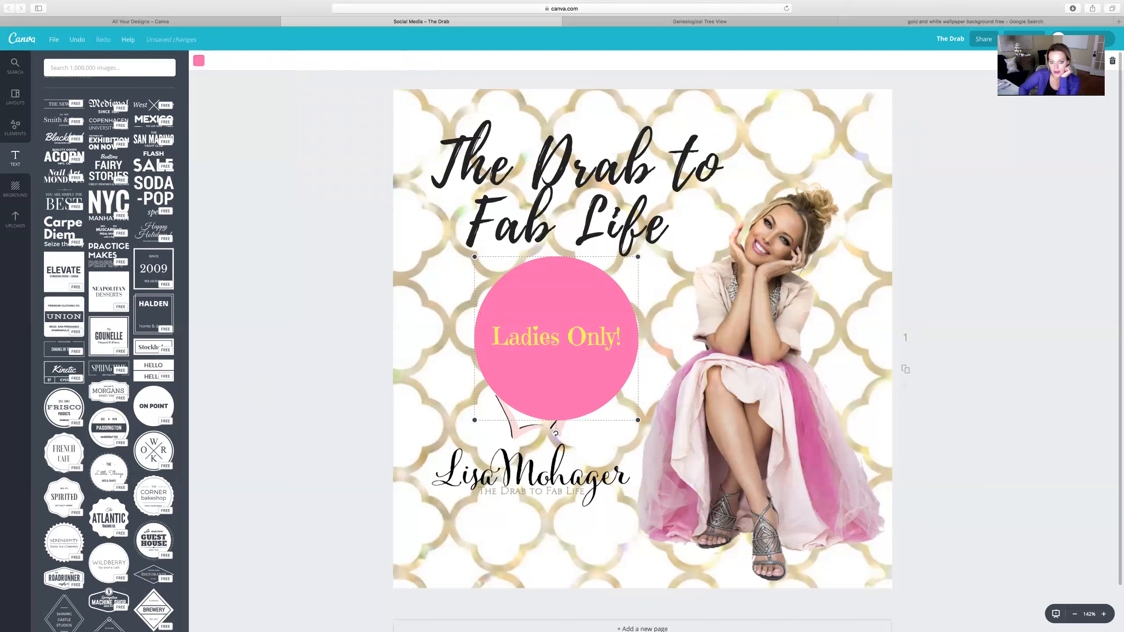
{"action": "key", "text": "Delete"}
{"action": "scroll", "coordinate": [166, 282], "scroll_direction": "down", "scroll_amount": 5}
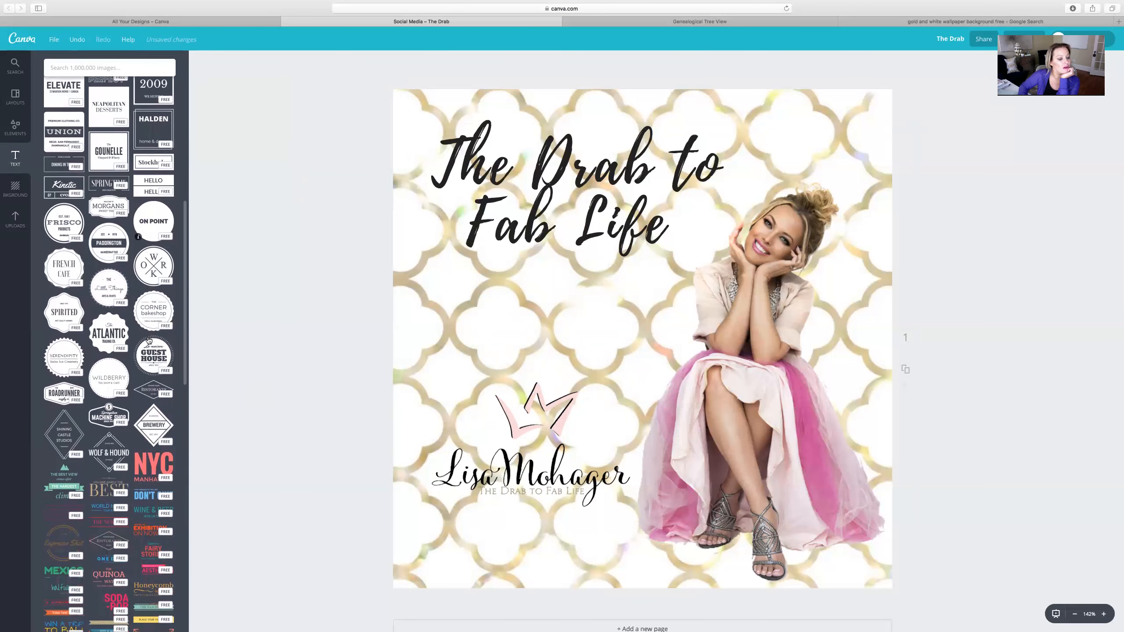
{"action": "scroll", "coordinate": [149, 340], "scroll_direction": "up", "scroll_amount": 10}
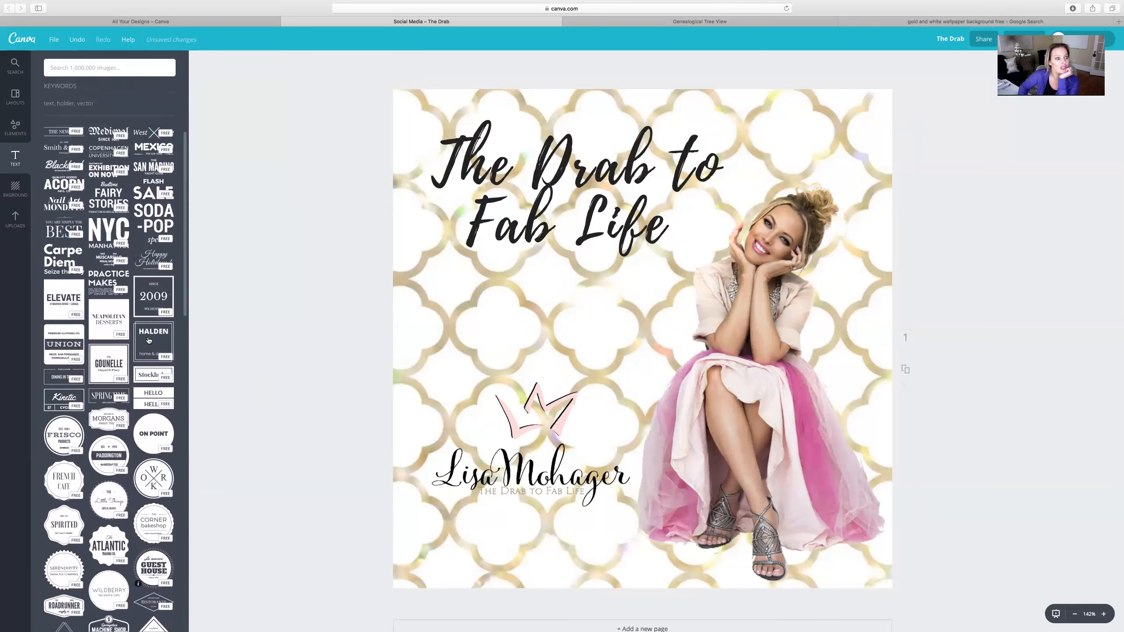
{"action": "scroll", "coordinate": [150, 340], "scroll_direction": "up", "scroll_amount": 2}
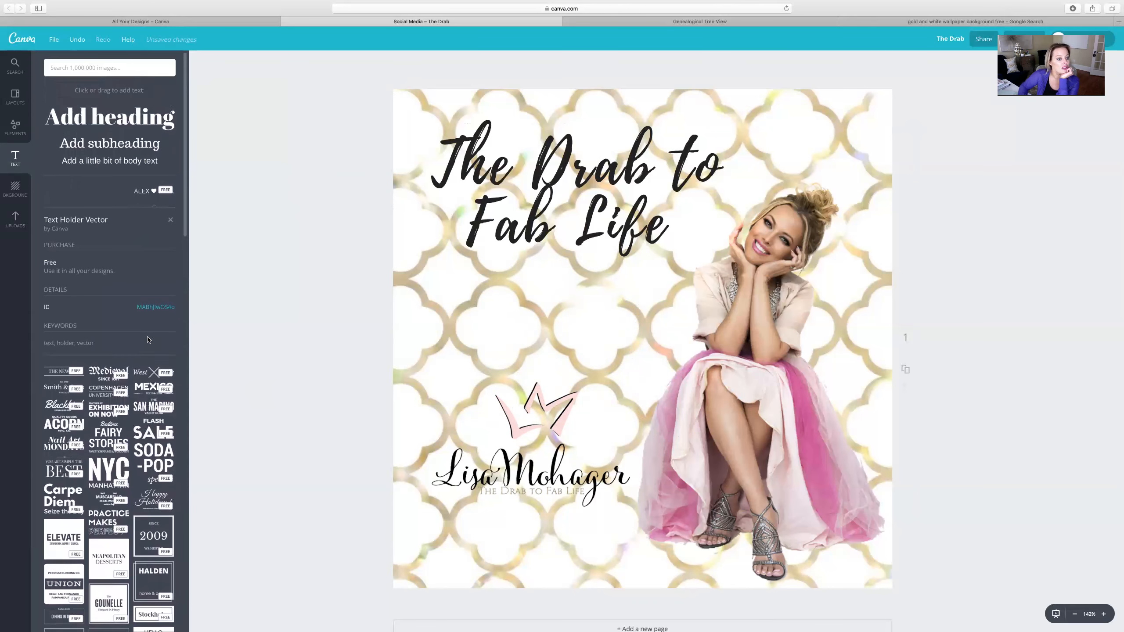
{"action": "scroll", "coordinate": [31, 126], "scroll_direction": "down", "scroll_amount": 1}
Step: Search the image library for shamrock, add the free green shamrock and place it above the crown logo, beneath the title
{"action": "left_click", "coordinate": [13, 127]}
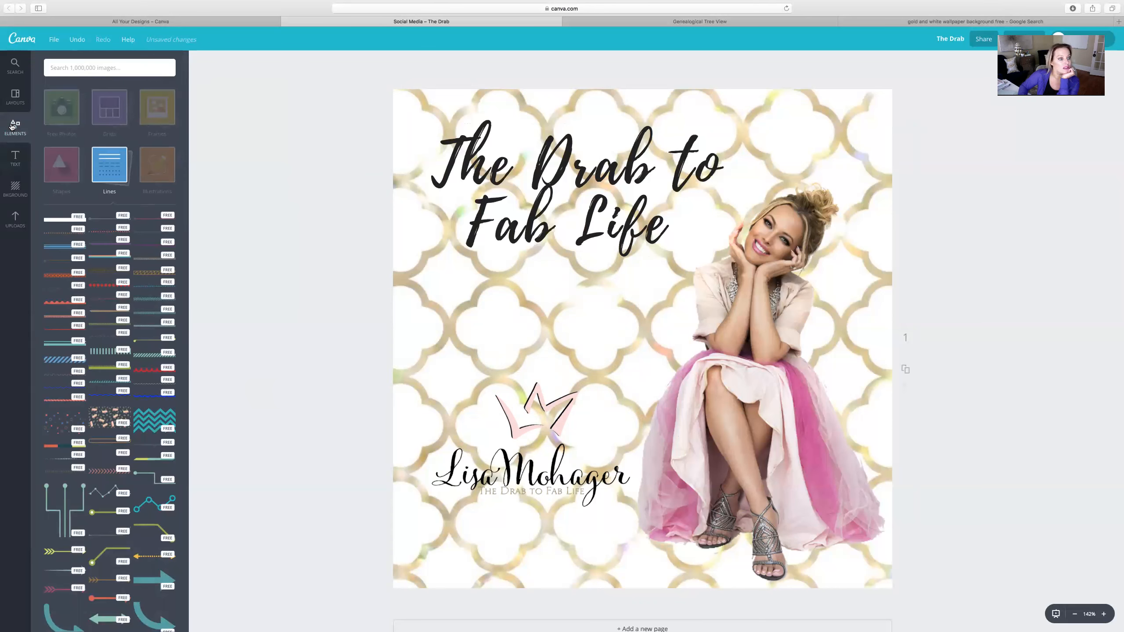
{"action": "left_click", "coordinate": [103, 165]}
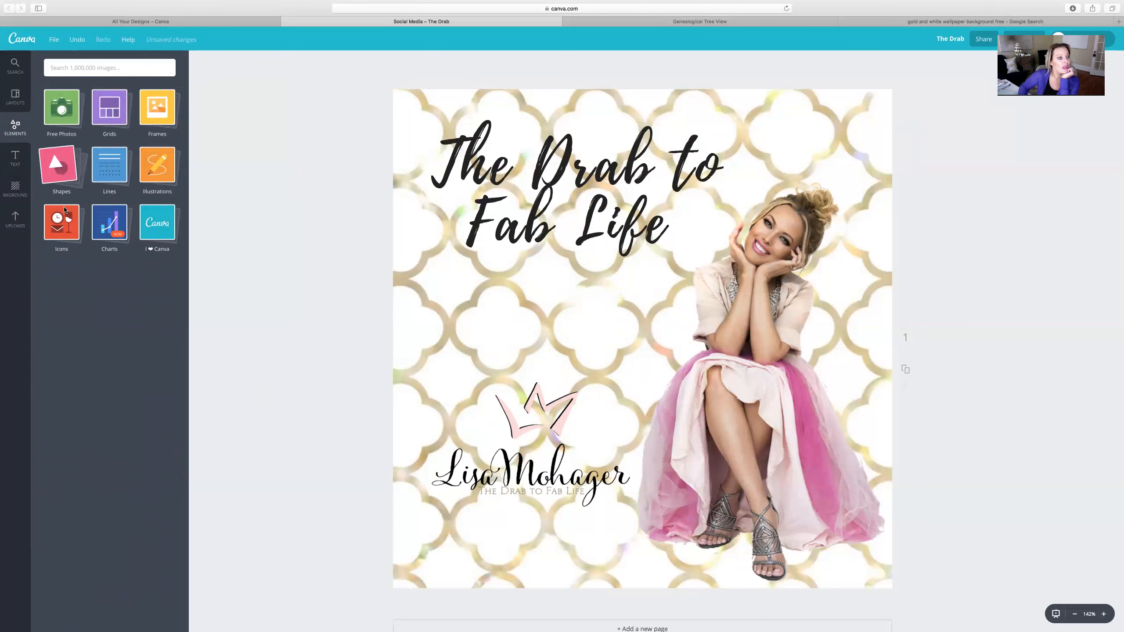
{"action": "left_click", "coordinate": [95, 72]}
{"action": "type", "text": "shamrock"}
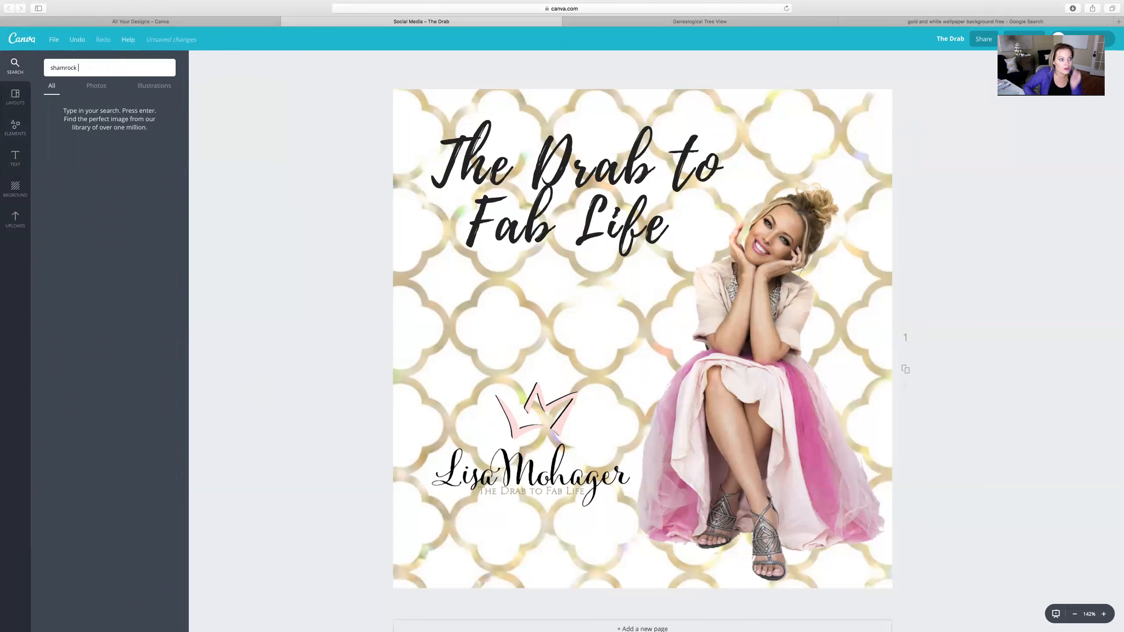
{"action": "key", "text": "Return"}
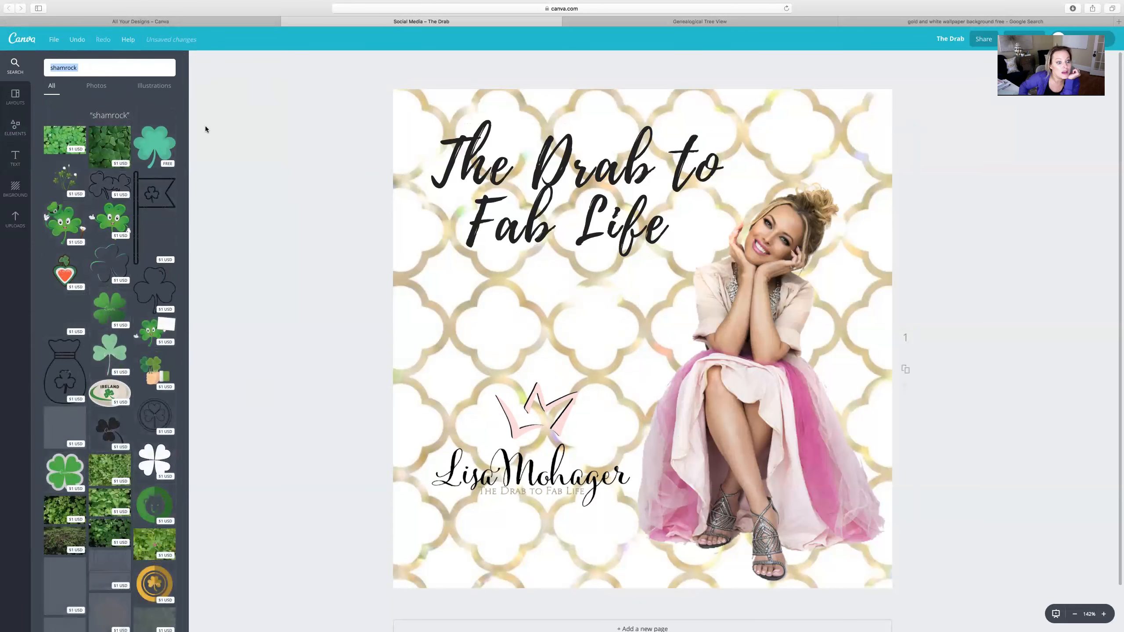
{"action": "left_click", "coordinate": [155, 148]}
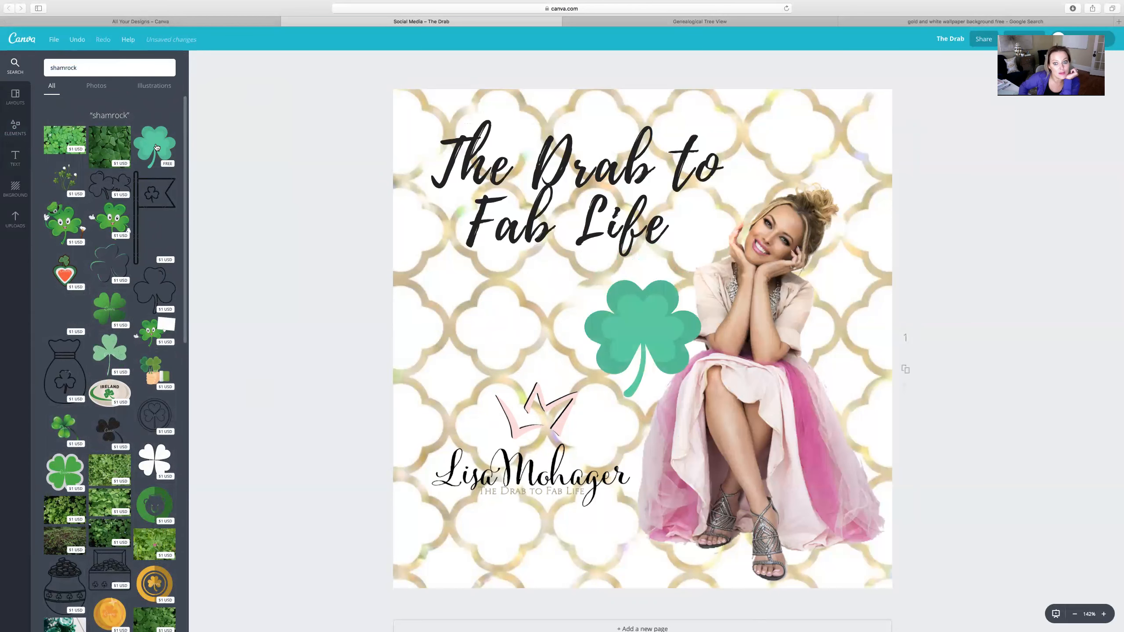
{"action": "left_click_drag", "start_coordinate": [661, 315], "coordinate": [501, 309]}
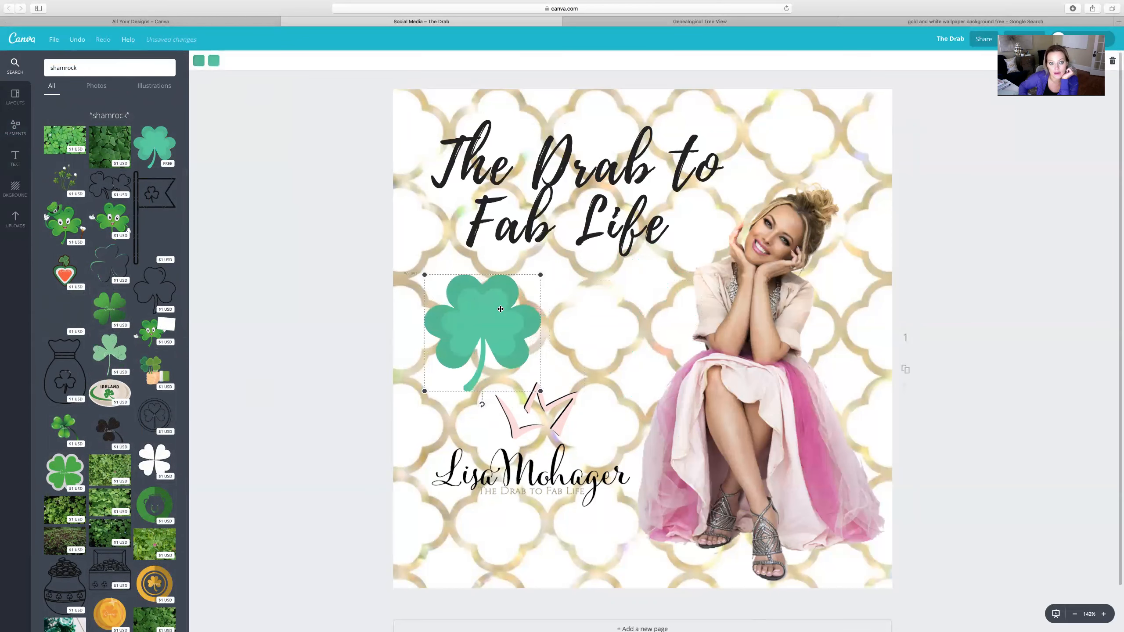
Step: Try yellow as the shamrock's inner color and delete the shamrock from the graphic
{"action": "left_click", "coordinate": [214, 60]}
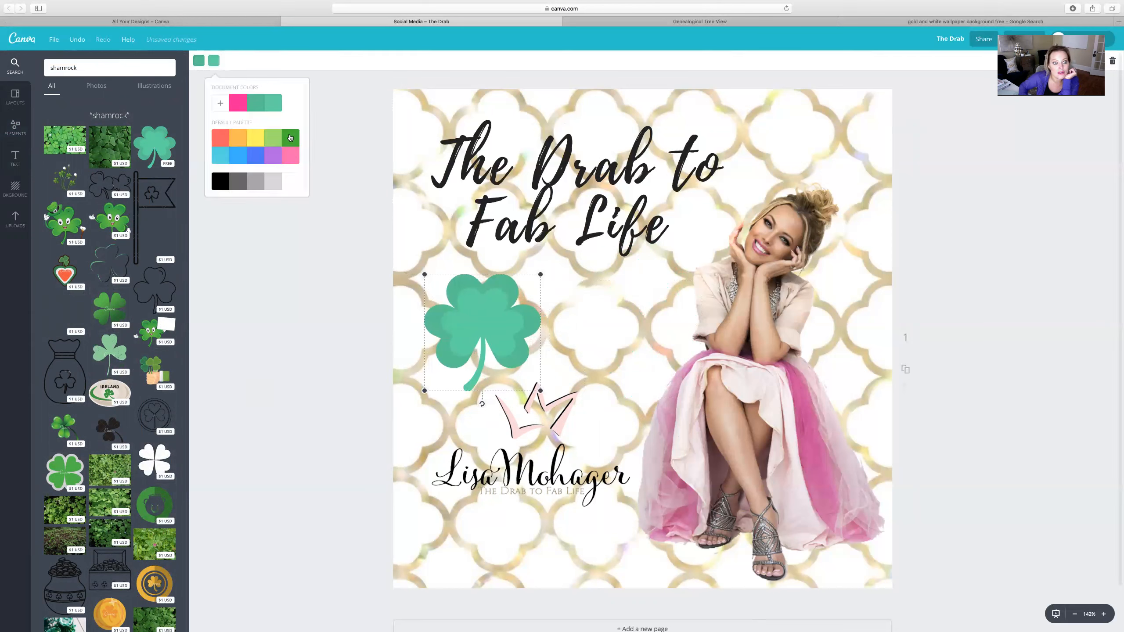
{"action": "left_click", "coordinate": [259, 140]}
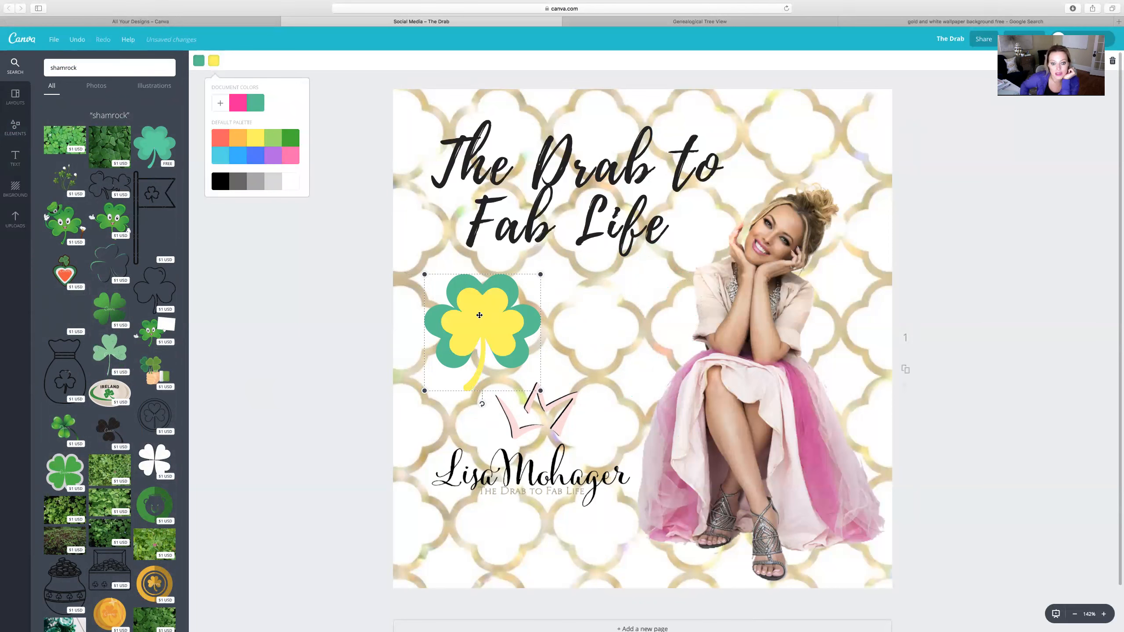
{"action": "left_click", "coordinate": [489, 315]}
{"action": "key", "text": "BackSpace"}
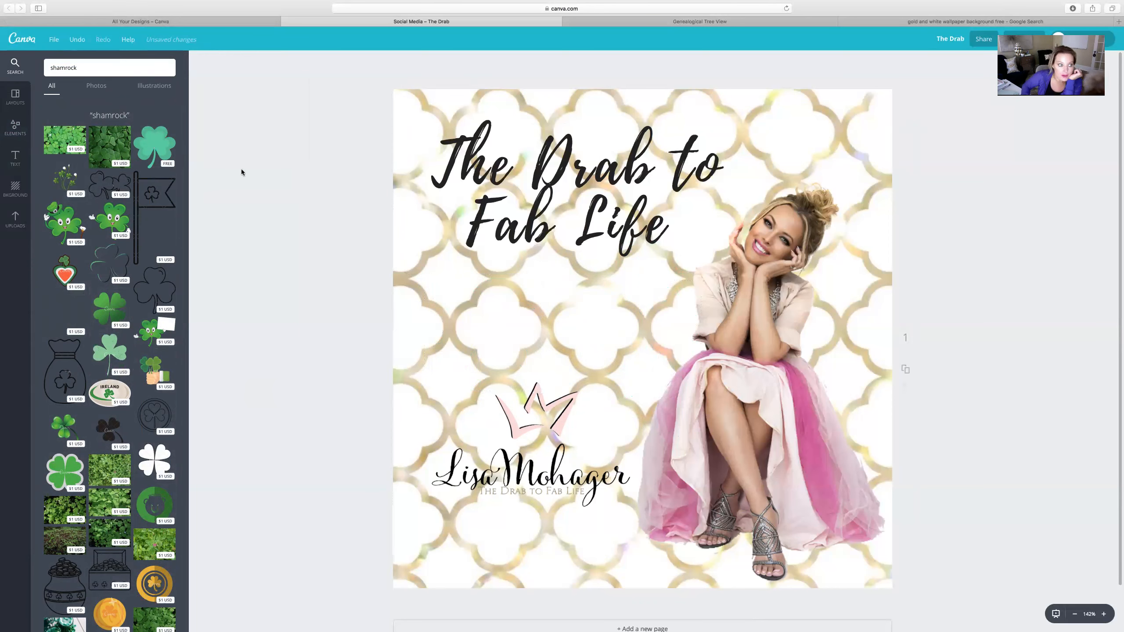
Step: Search the image library for heart
{"action": "double_click", "coordinate": [80, 68]}
{"action": "mouse_move", "coordinate": [1, 66]}
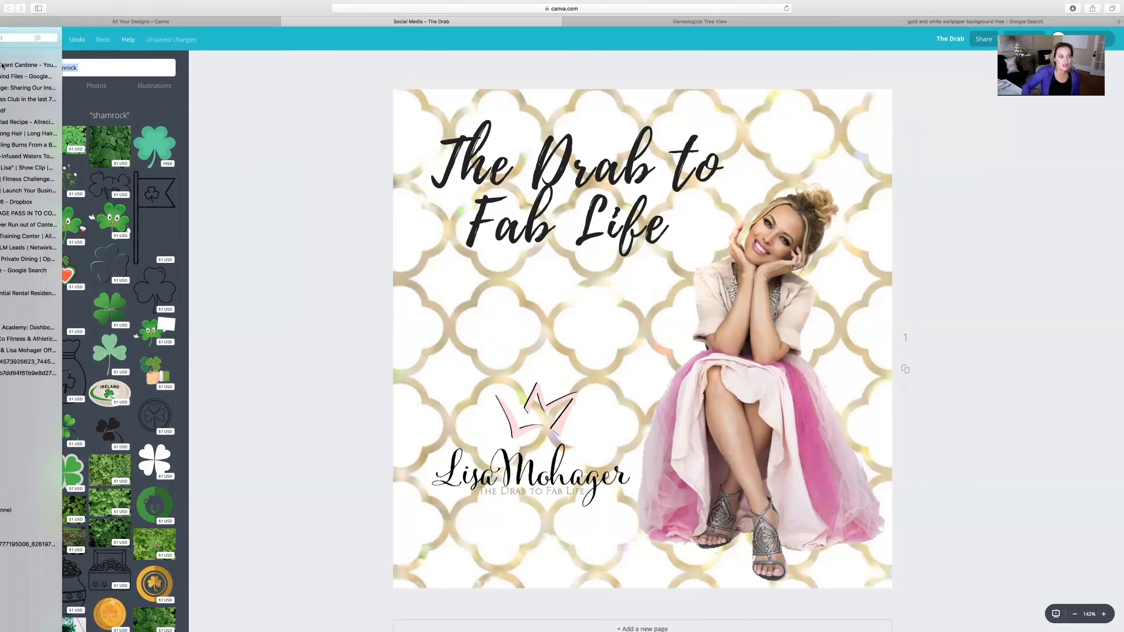
{"action": "type", "text": "heart"}
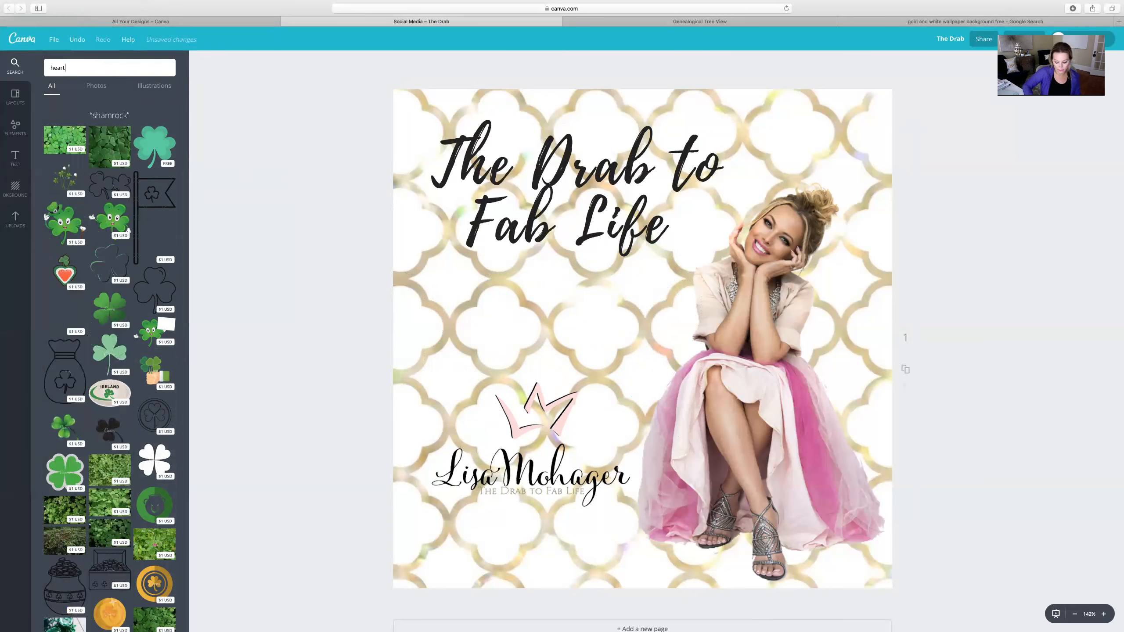
{"action": "key", "text": "Return"}
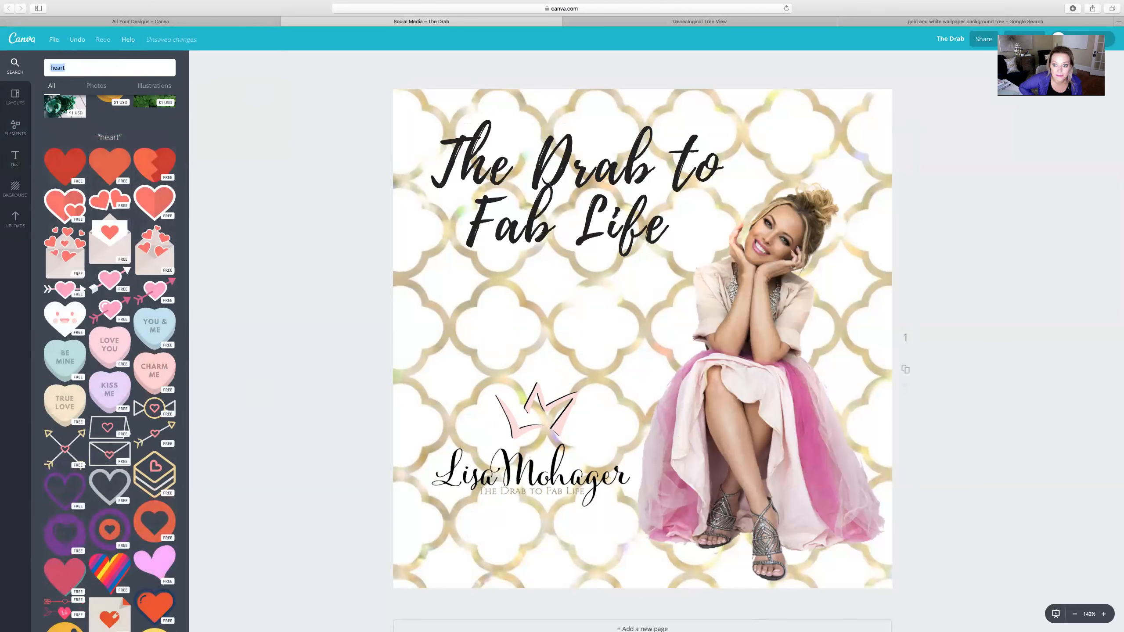
{"action": "left_click", "coordinate": [274, 138]}
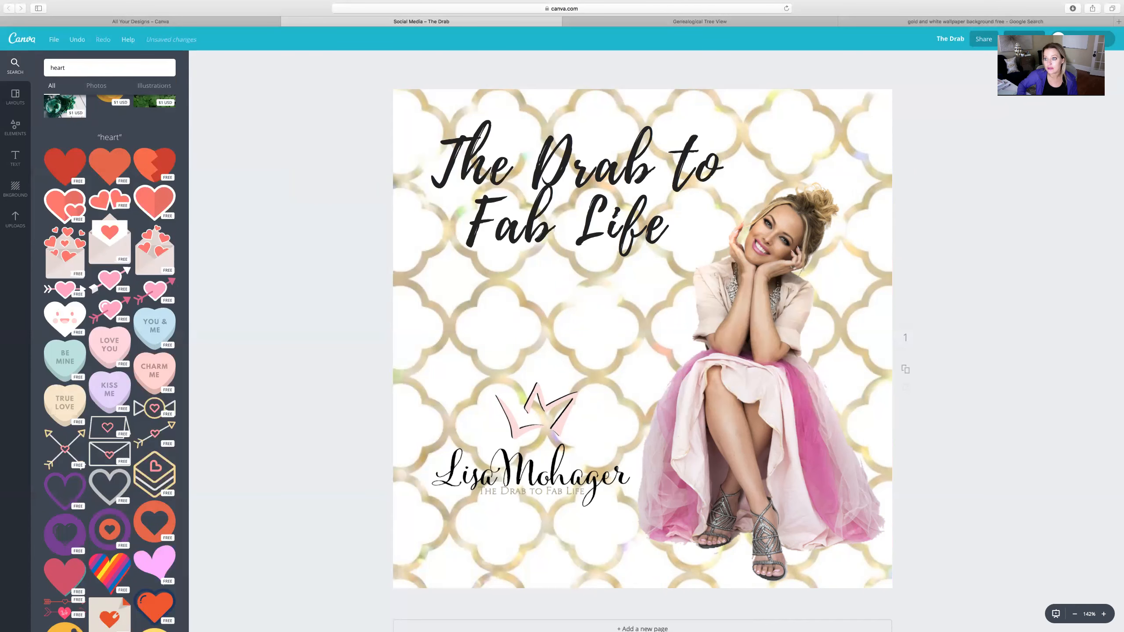
Step: Download the finished graphic as a PNG file
{"action": "left_click", "coordinate": [1024, 39]}
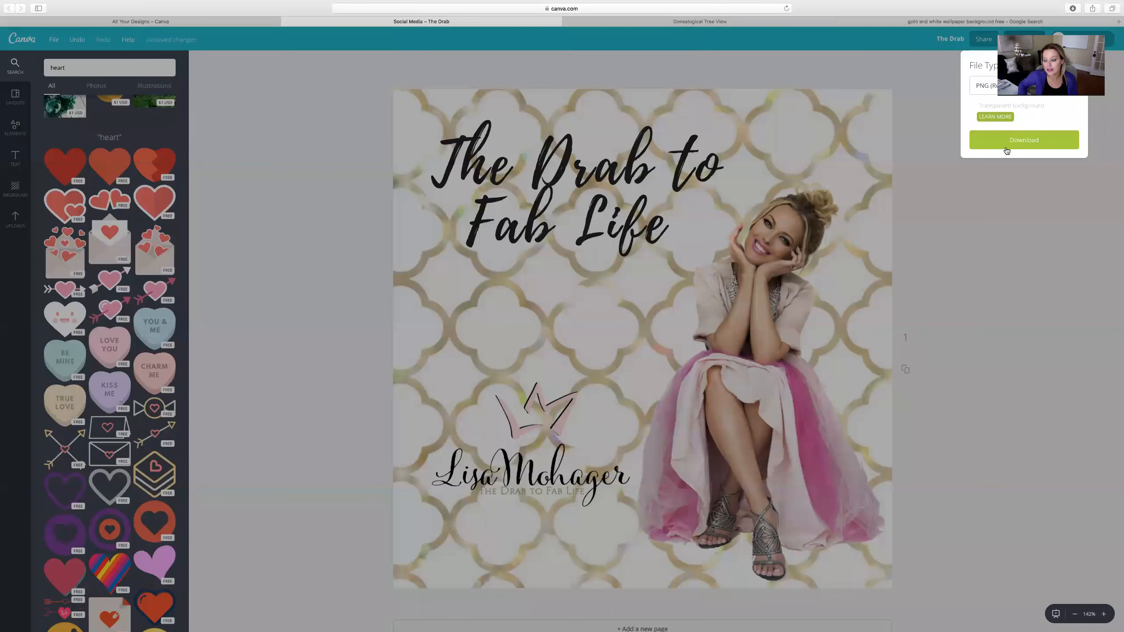
{"action": "left_click", "coordinate": [985, 86]}
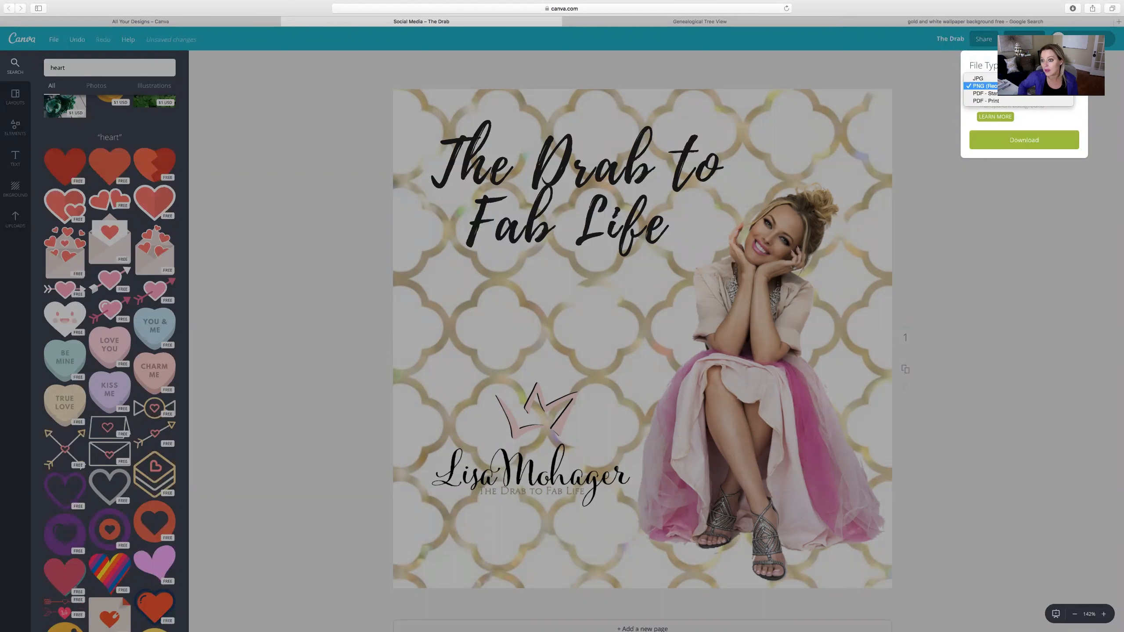
{"action": "left_click", "coordinate": [987, 86]}
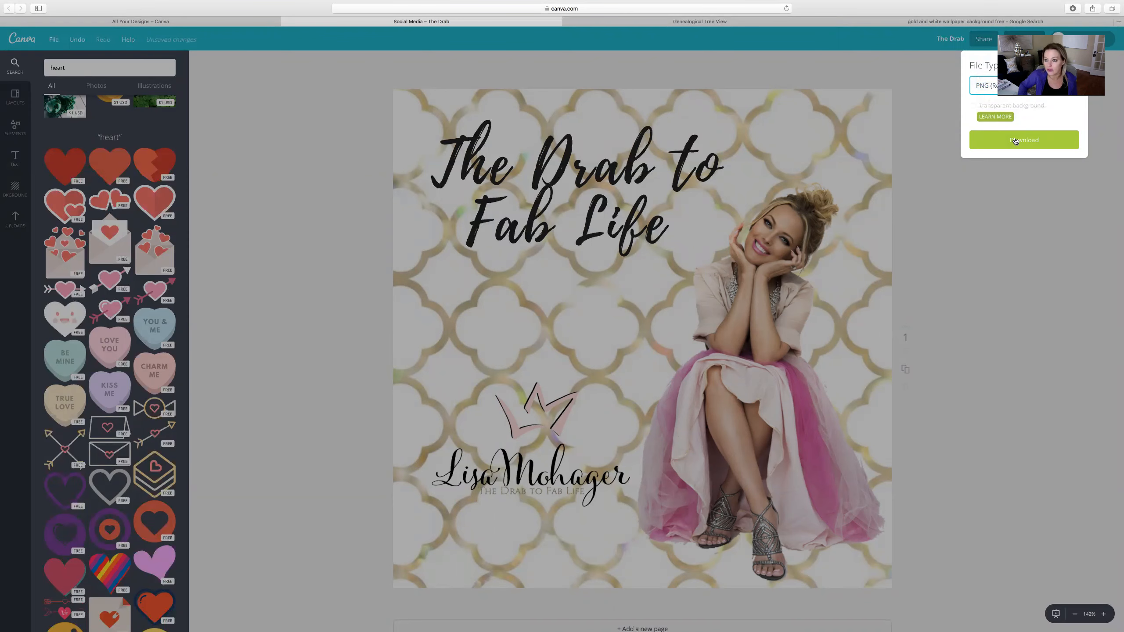
{"action": "left_click", "coordinate": [1015, 141]}
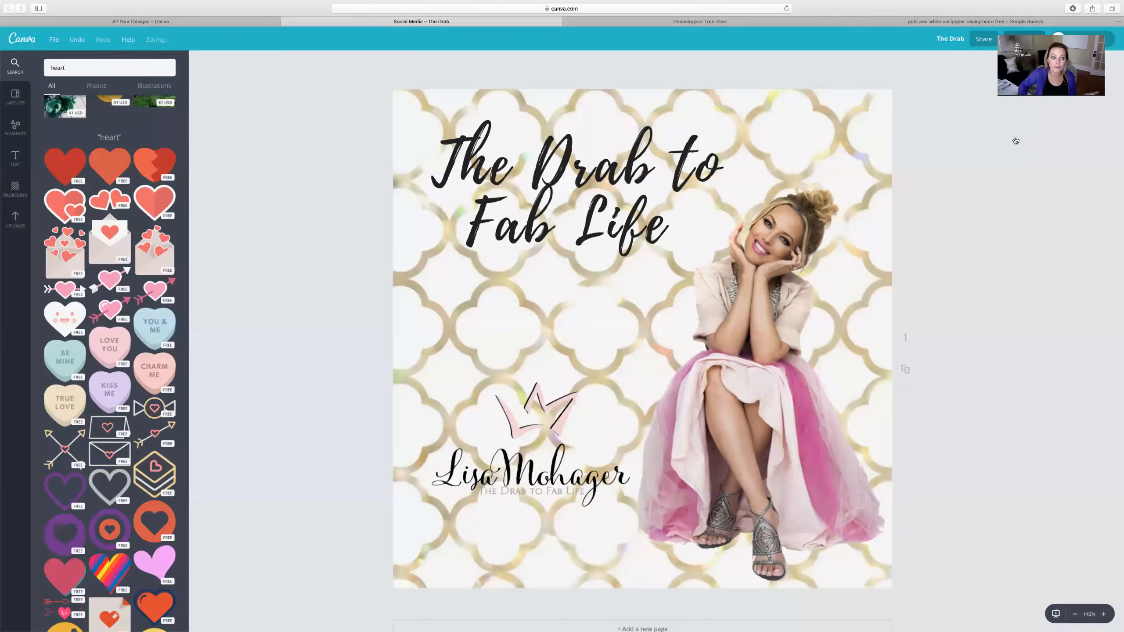